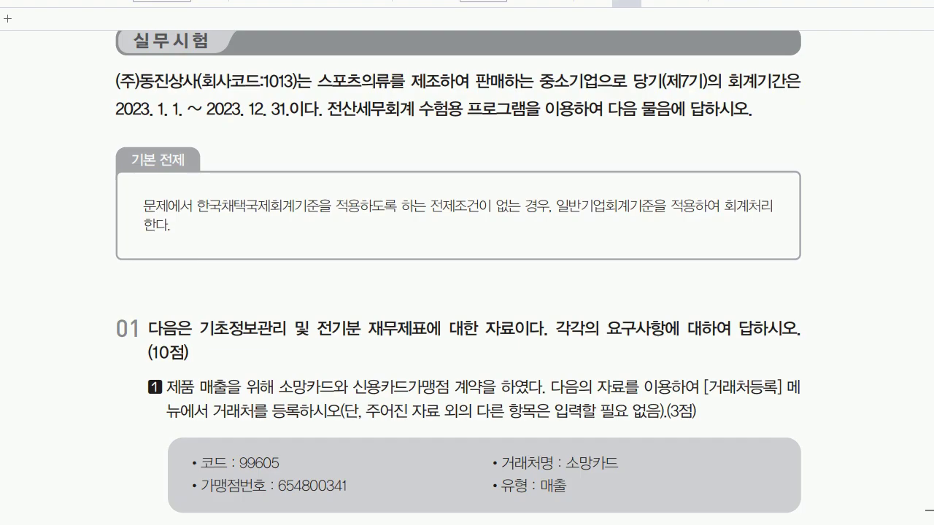
Step: Switch from the exam PDF to KcLep and add credit-card client 소망카드 in 거래처등록 with code 99605 and type 매출
{"action": "scroll", "coordinate": [467, 292], "scroll_direction": "down", "scroll_amount": 3}
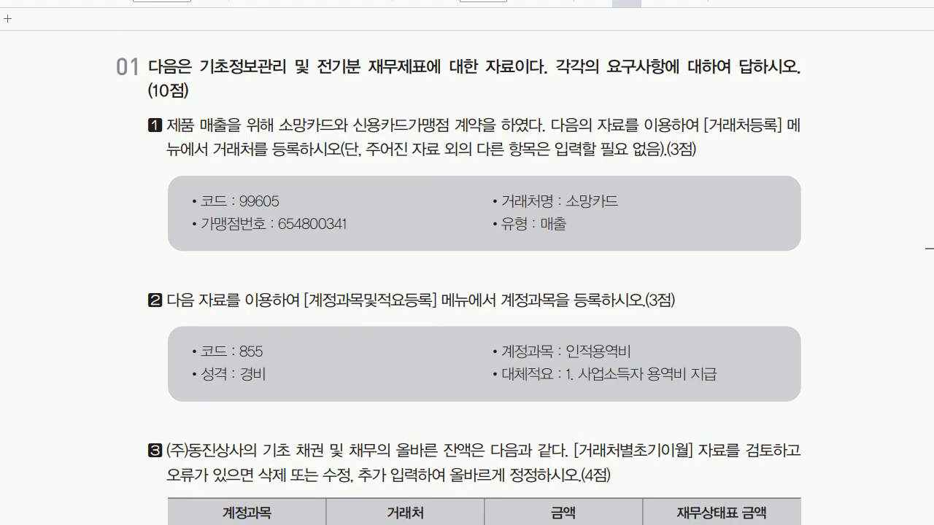
{"action": "key", "text": "alt+Tab"}
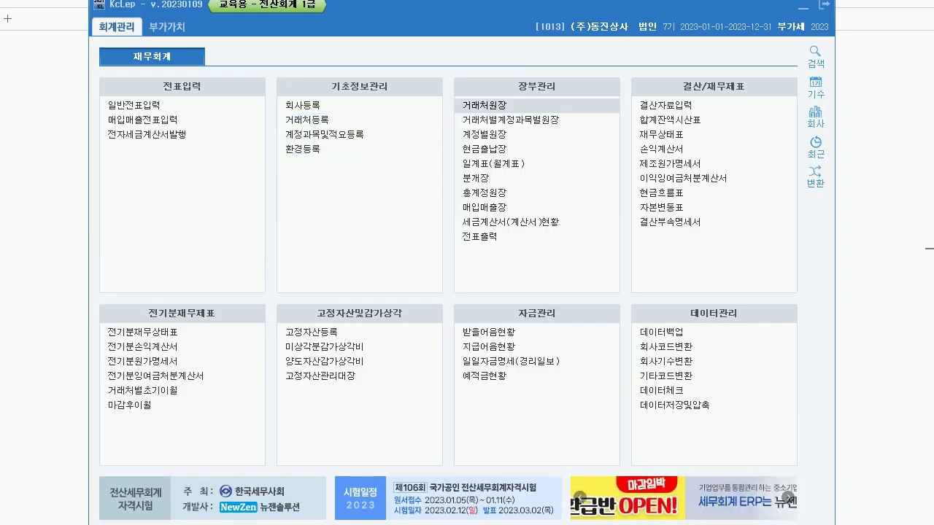
{"action": "left_click", "coordinate": [307, 120]}
{"action": "left_click", "coordinate": [228, 89]}
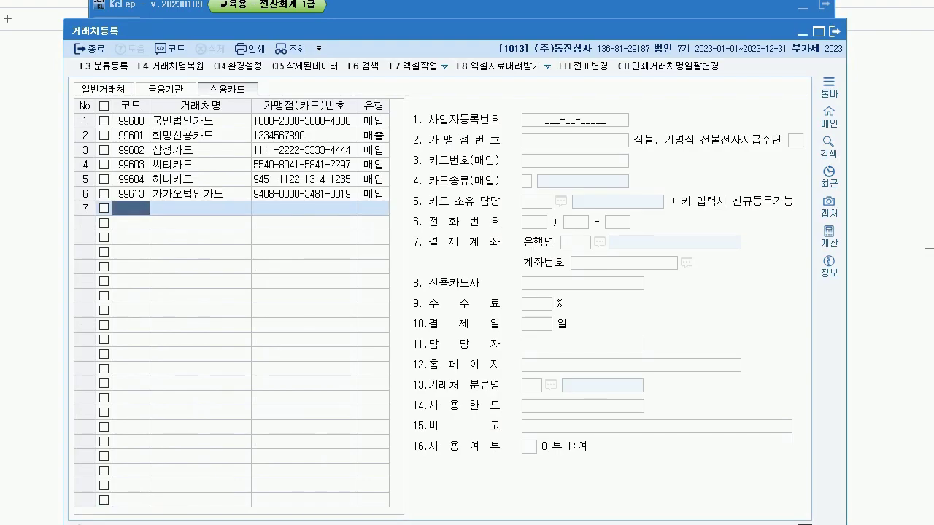
{"action": "type", "text": "99605"}
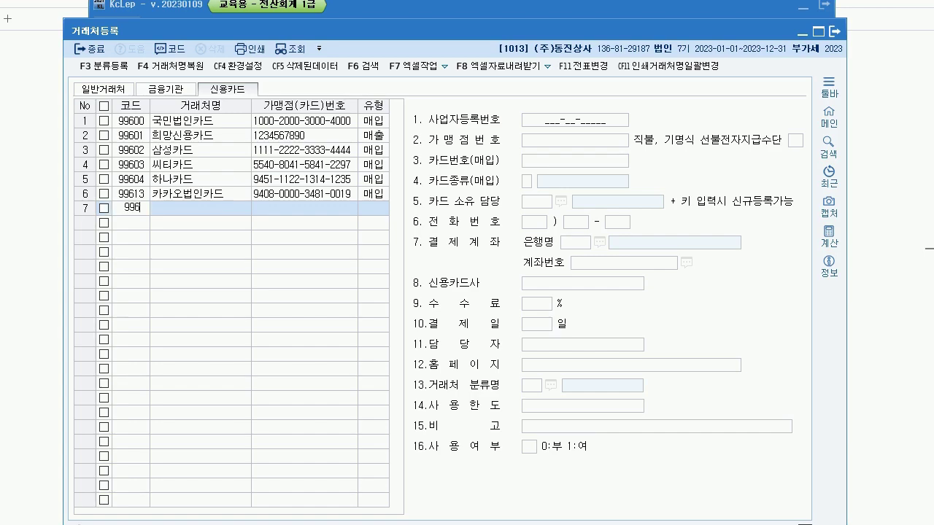
{"action": "key", "text": "Return"}
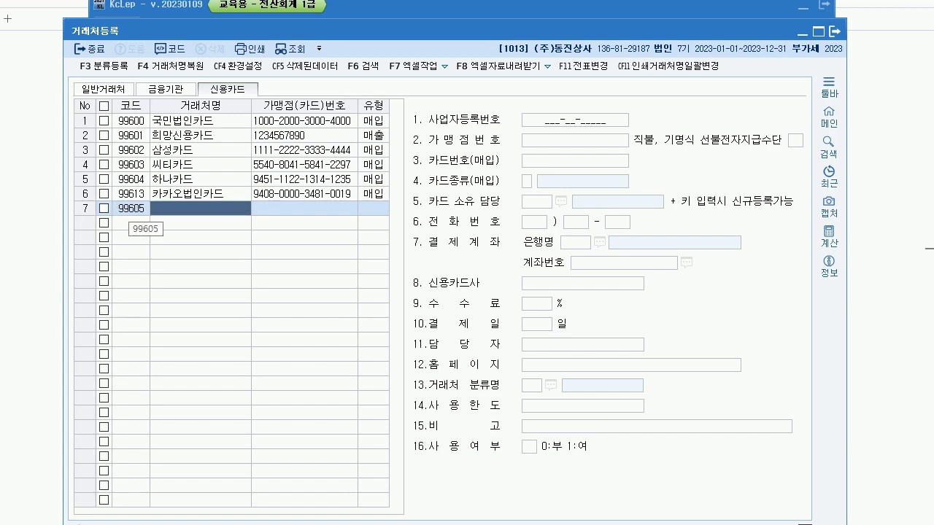
{"action": "type", "text": "소망카드"}
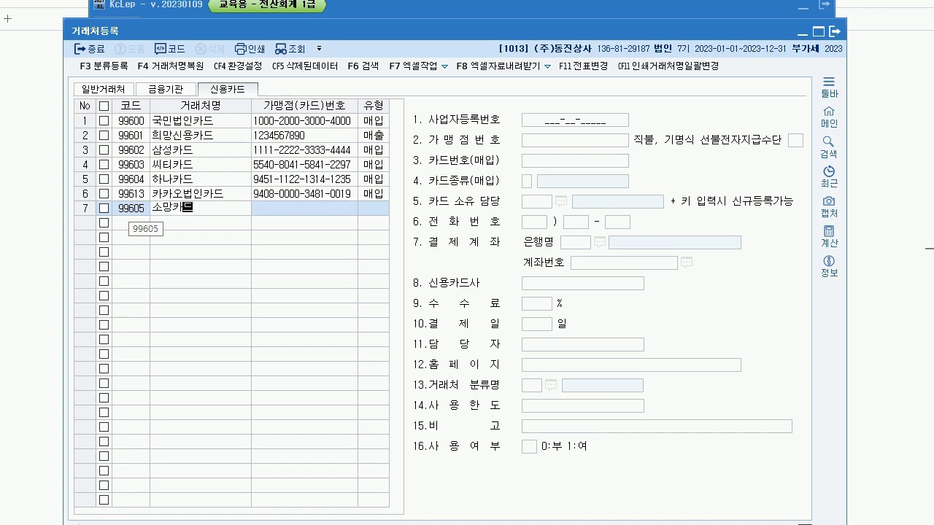
{"action": "key", "text": "Return"}
{"action": "key", "text": "Return"}
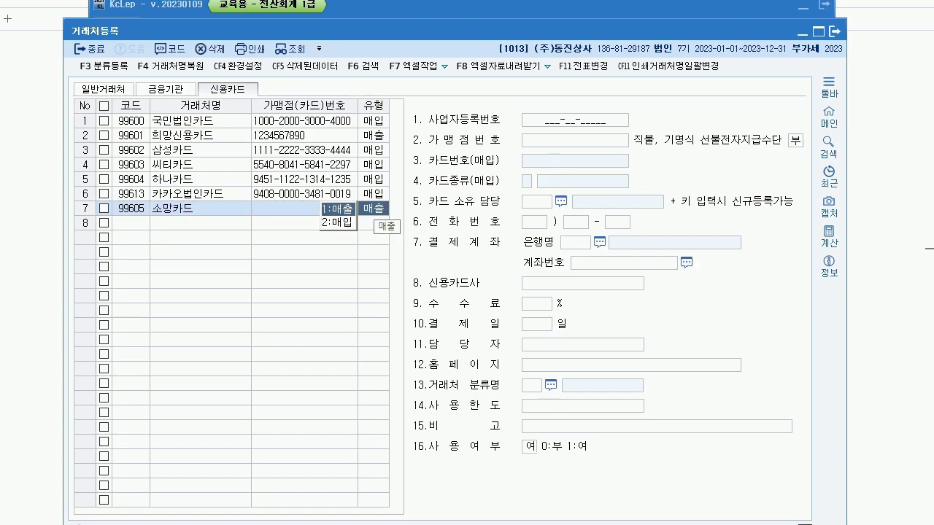
{"action": "key", "text": "Return"}
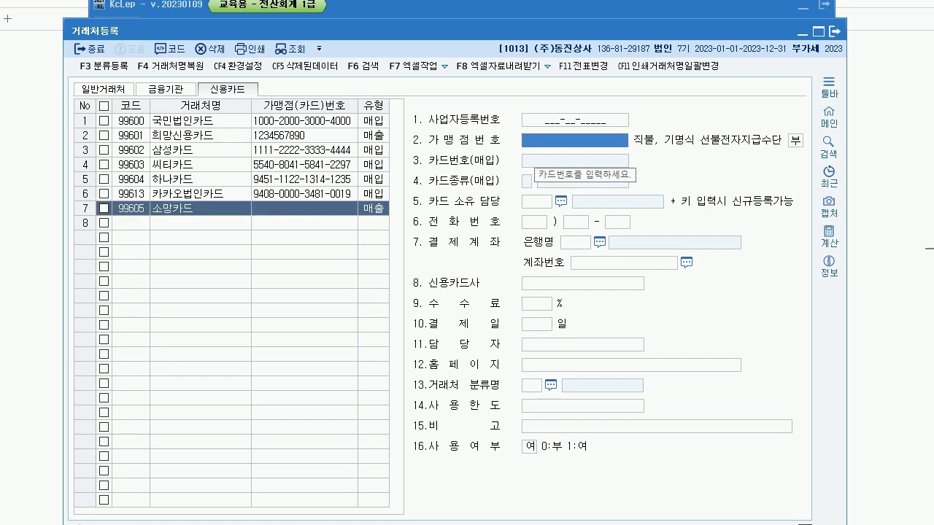
Step: Enter the given merchant number (가맹점번호) for 소망카드
{"action": "type", "text": "654"}
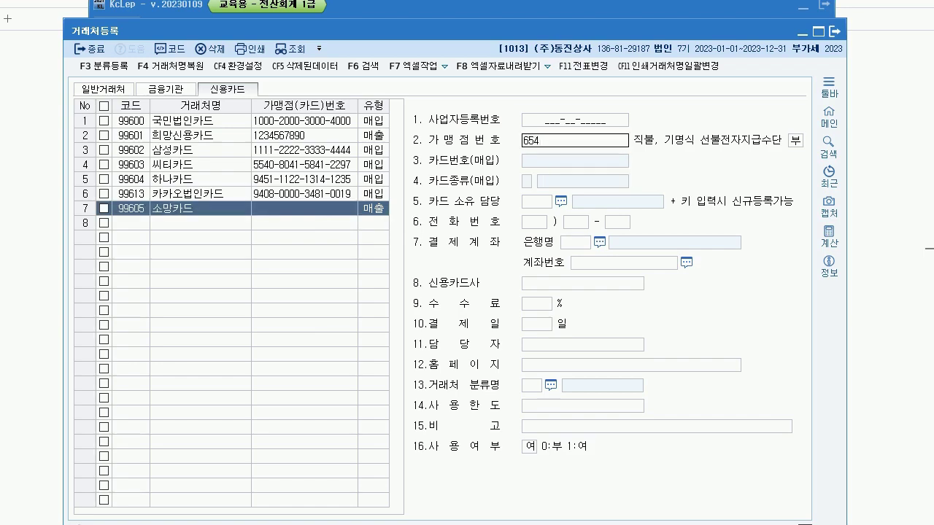
{"action": "type", "text": "800341"}
{"action": "key", "text": "Return"}
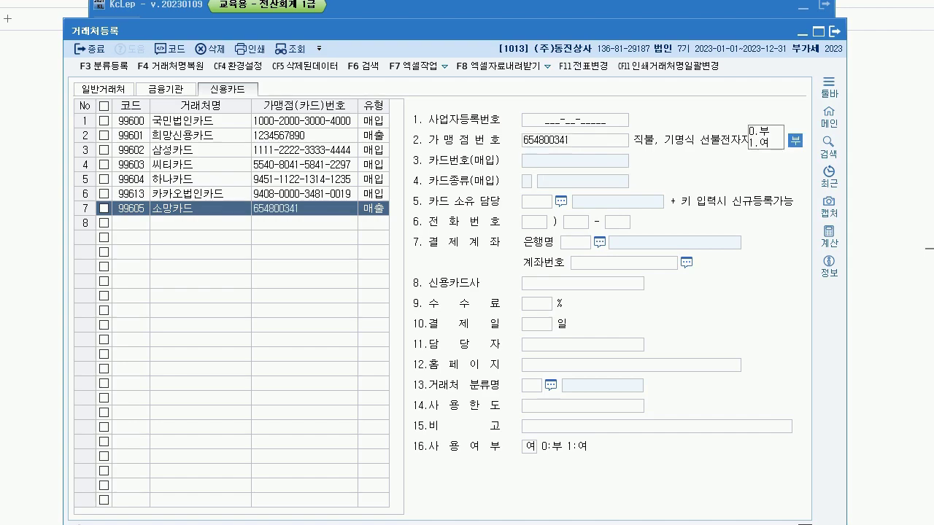
{"action": "key", "text": "shift+Tab"}
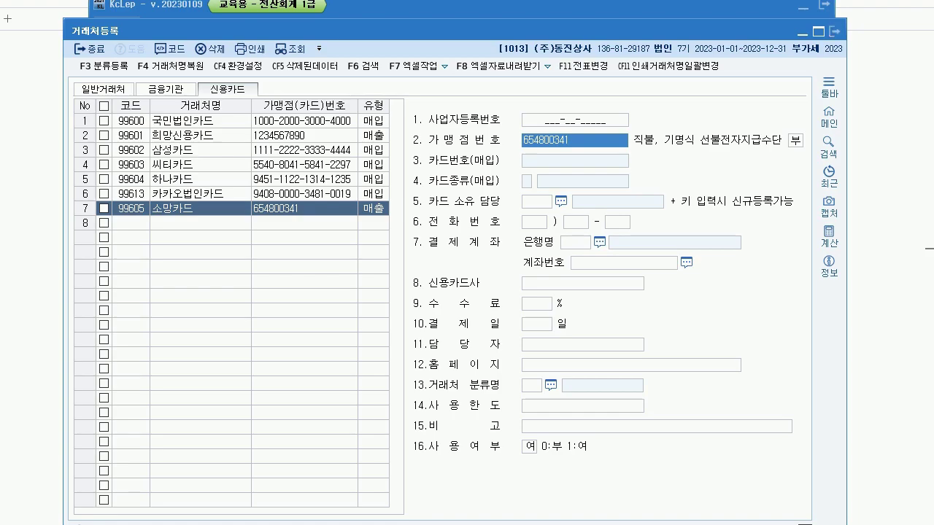
Step: Check question 2 in the exam PDF, return to KcLep, and name account 0855 인적용역비 in 계정과목및적요등록
{"action": "key", "text": "alt+Tab"}
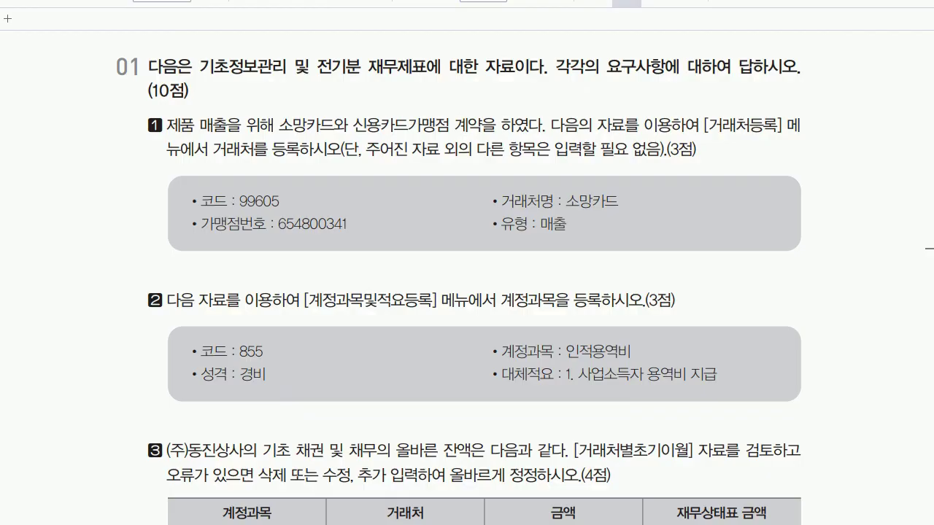
{"action": "scroll", "coordinate": [467, 292], "scroll_direction": "down", "scroll_amount": 3}
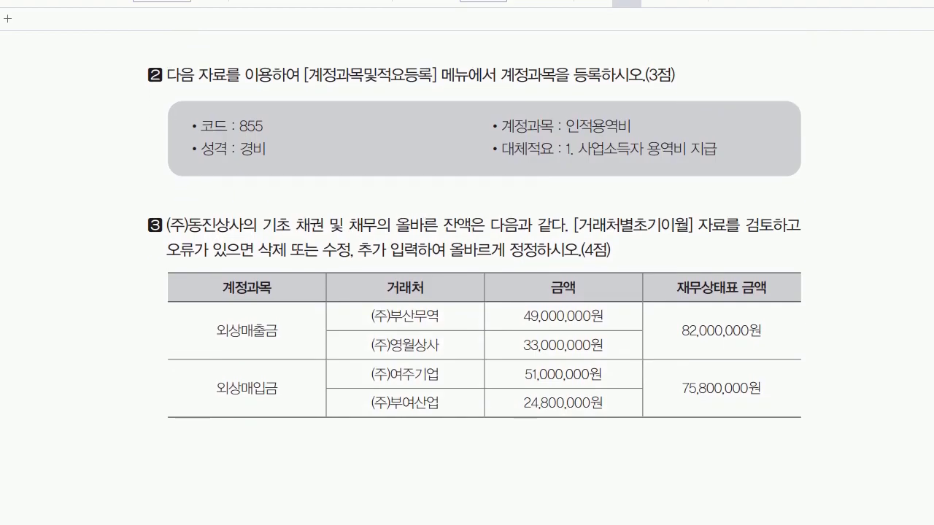
{"action": "key", "text": "alt+Tab"}
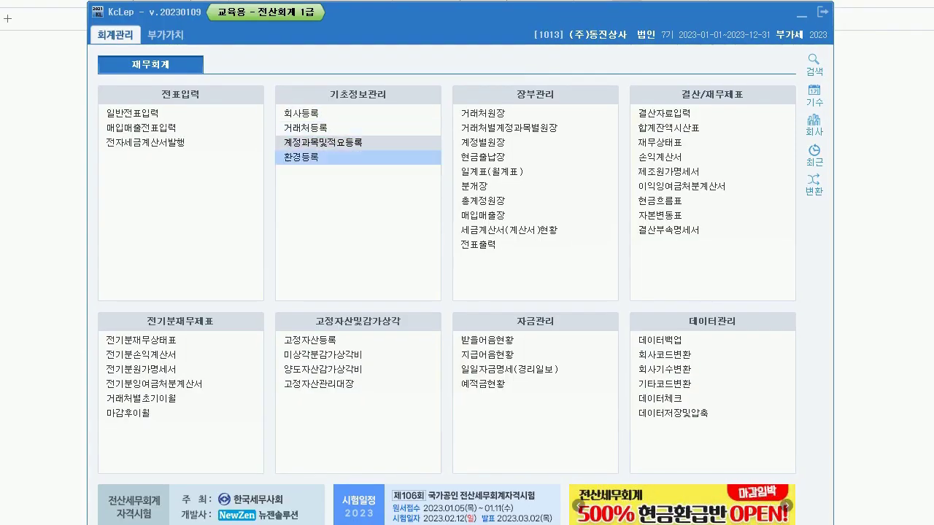
{"action": "left_click", "coordinate": [319, 143]}
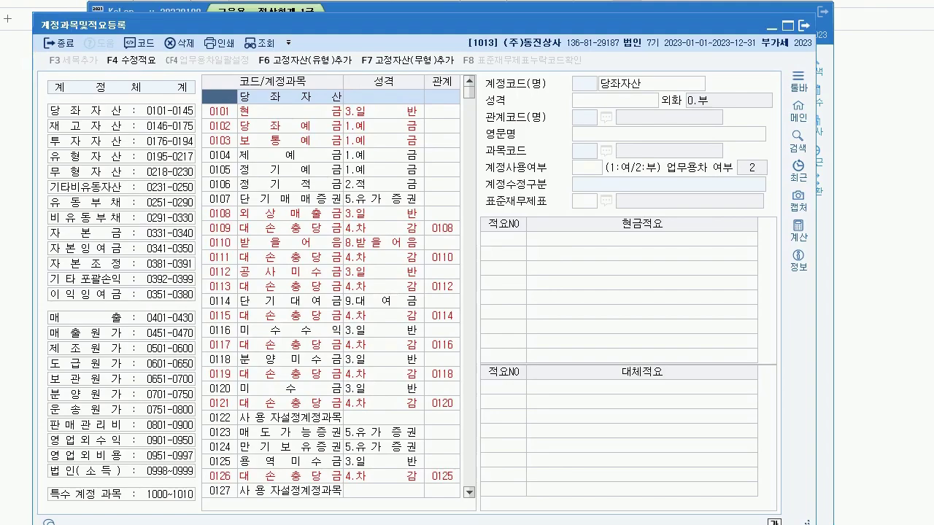
{"action": "type", "text": "0855"}
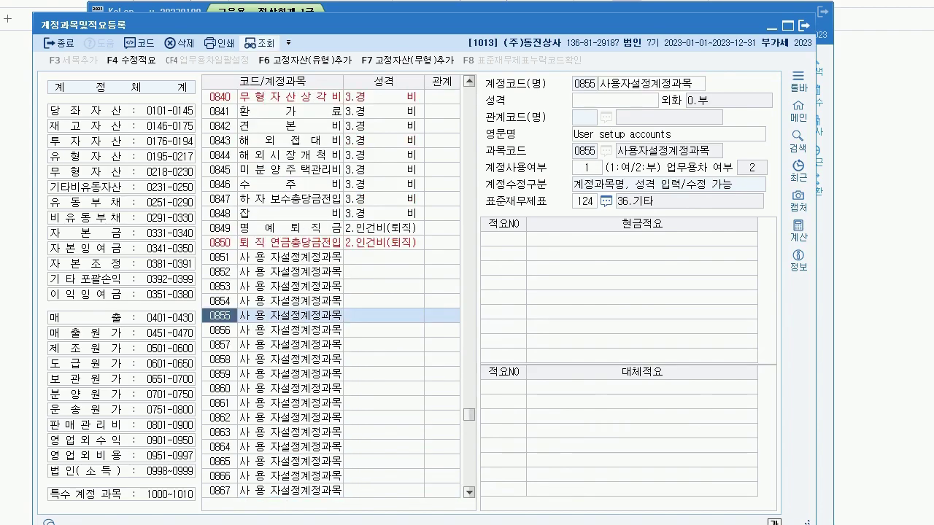
{"action": "key", "text": "Return"}
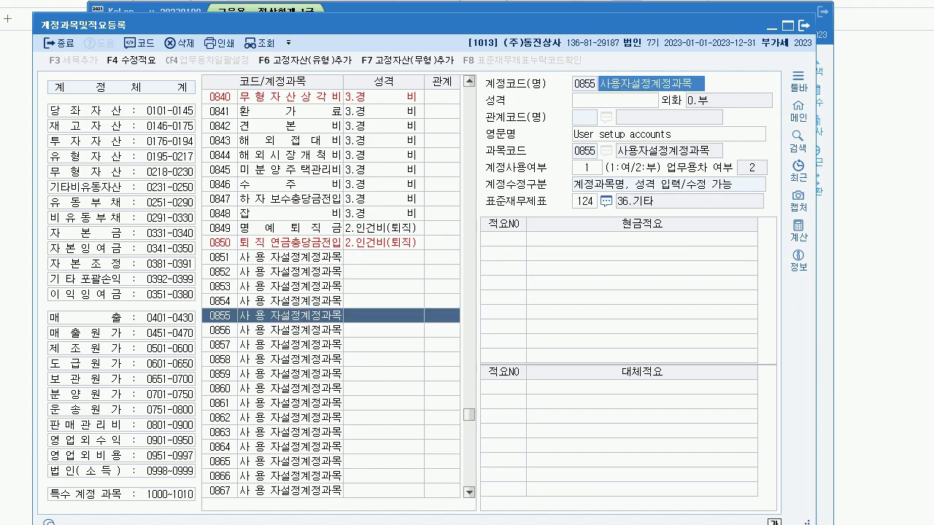
{"action": "type", "text": "이"}
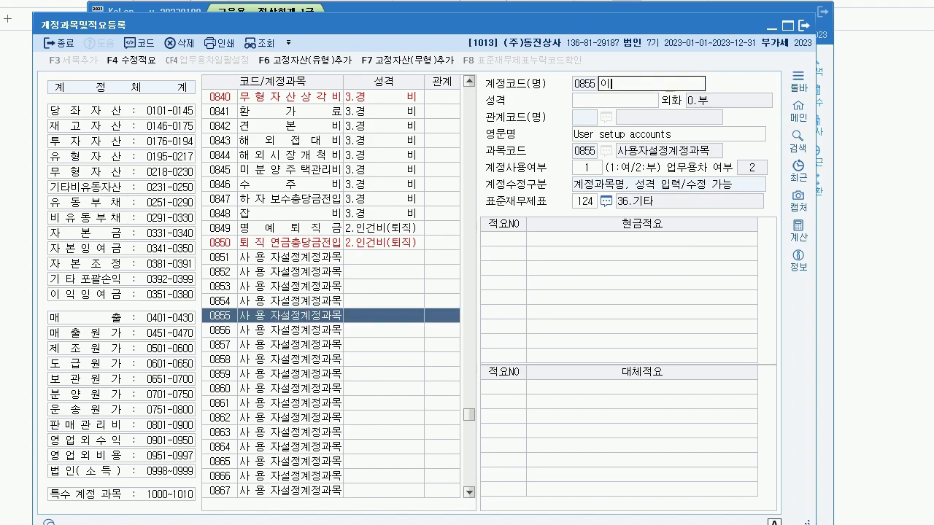
{"action": "type", "text": "적용역비"}
{"action": "key", "text": "Return"}
{"action": "key", "text": "Escape"}
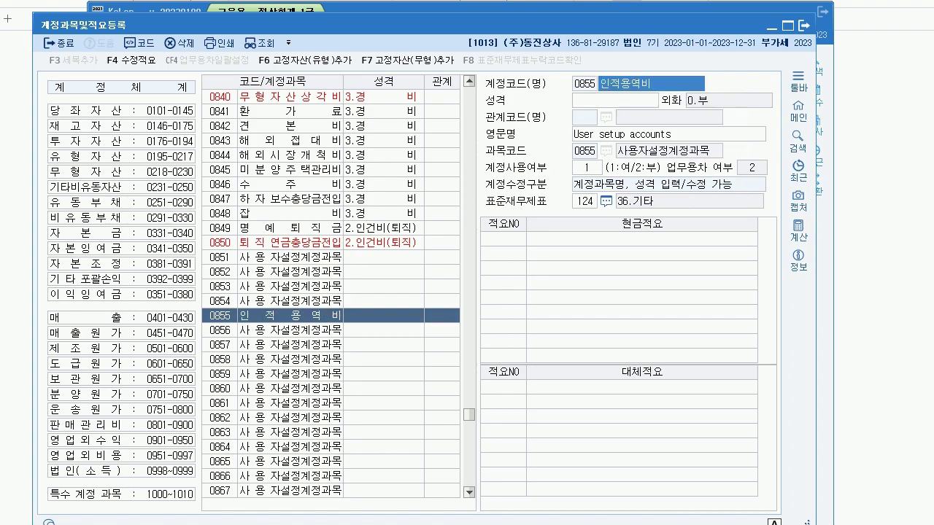
Step: Set the nature (성격) of account 0855 to 3.경비
{"action": "key", "text": "Return"}
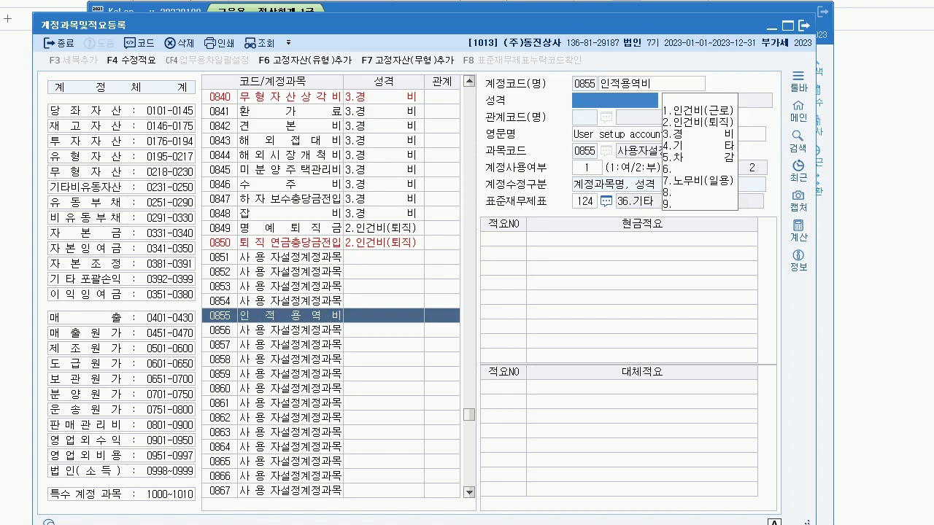
{"action": "type", "text": "3"}
{"action": "key", "text": "Return"}
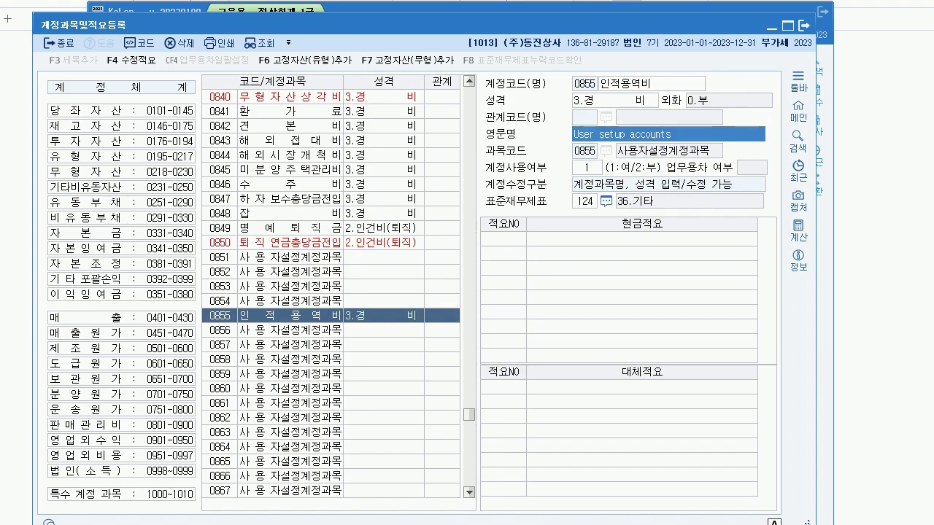
Step: Add transfer memo (대체적요) no. 1 "사업소득자 용역비 지급" to account 0855 and close the account registration window
{"action": "key", "text": "Return"}
{"action": "type", "text": "1"}
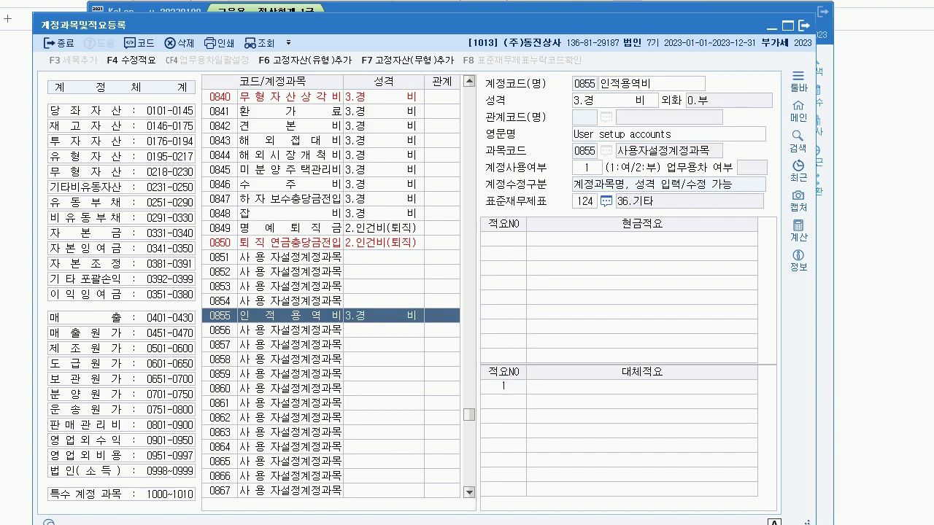
{"action": "key", "text": "Return"}
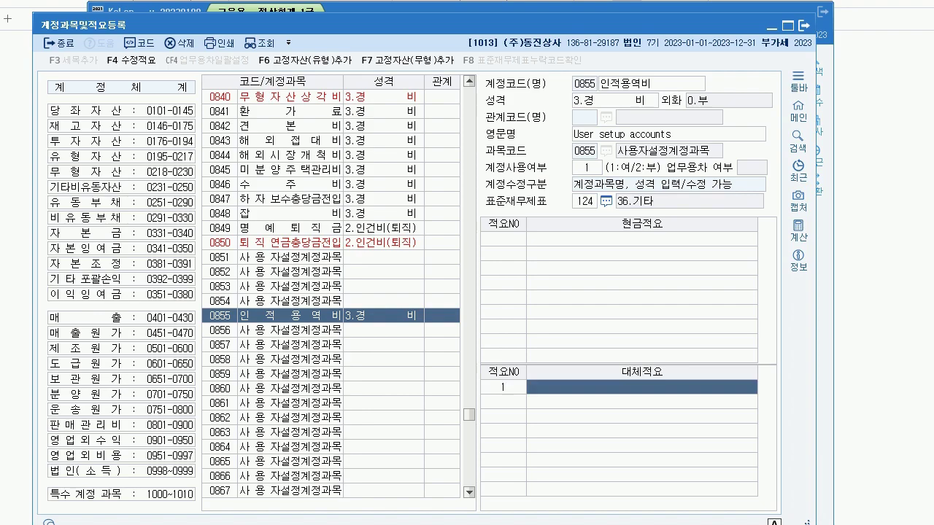
{"action": "type", "text": "사업소"}
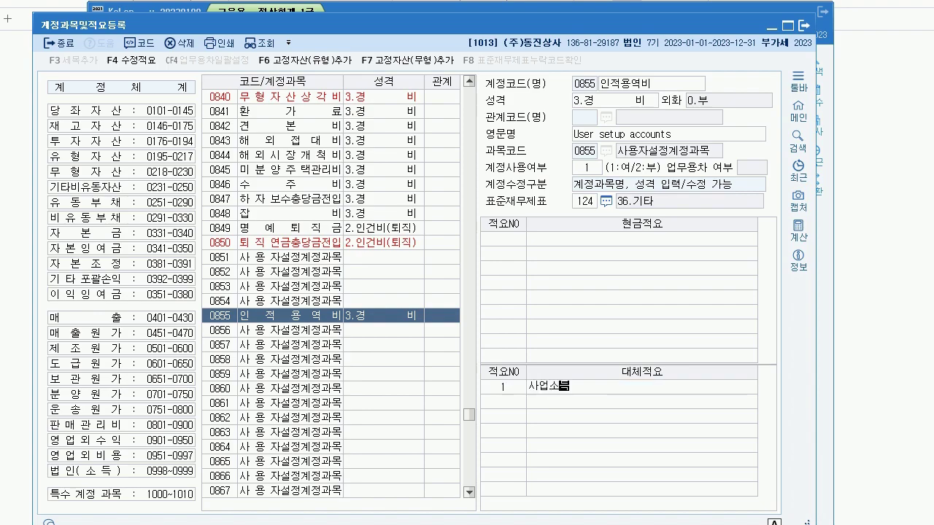
{"action": "type", "text": "득자 ㅇ용역비 지급"}
{"action": "key", "text": "Return"}
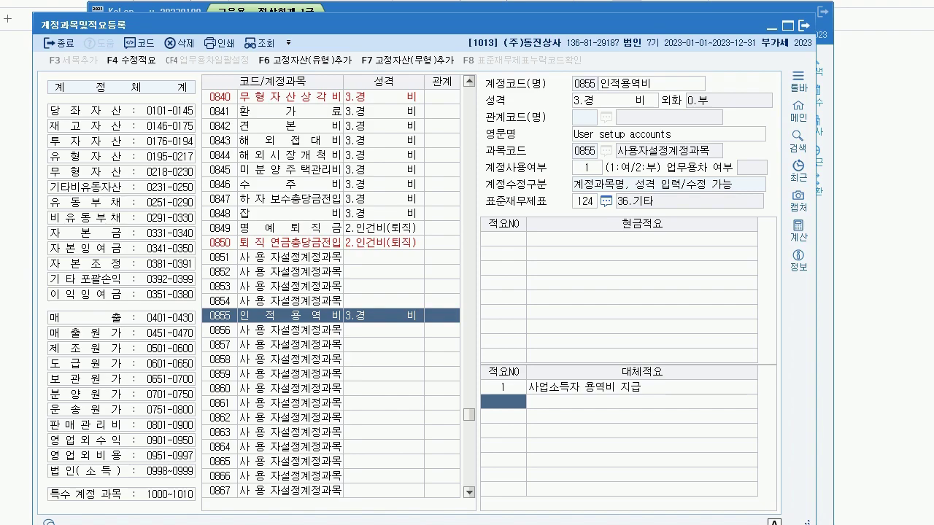
{"action": "left_click", "coordinate": [803, 26]}
Step: Read question 3 in the exam PDF, return to KcLep, and open the 외상매출금 client balances in 거래처별초기이월
{"action": "key", "text": "alt+Tab"}
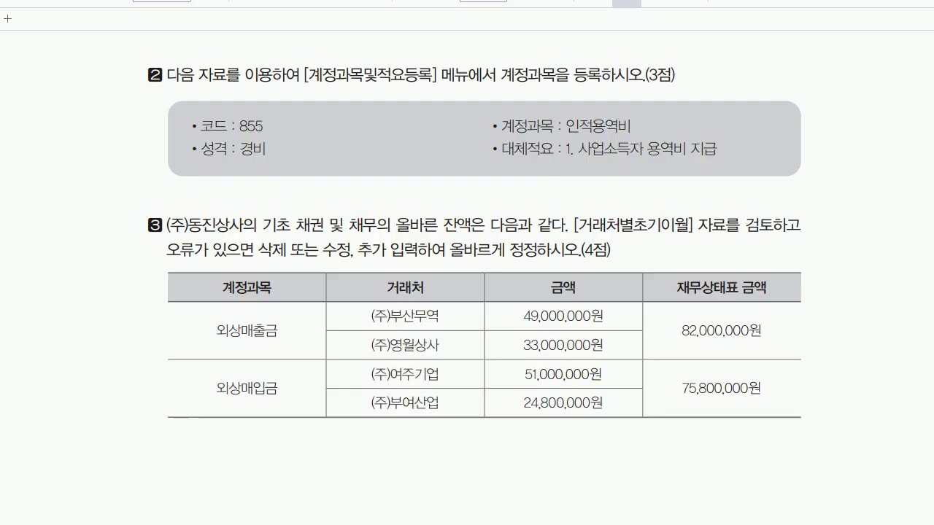
{"action": "scroll", "coordinate": [484, 262], "scroll_direction": "down", "scroll_amount": 4}
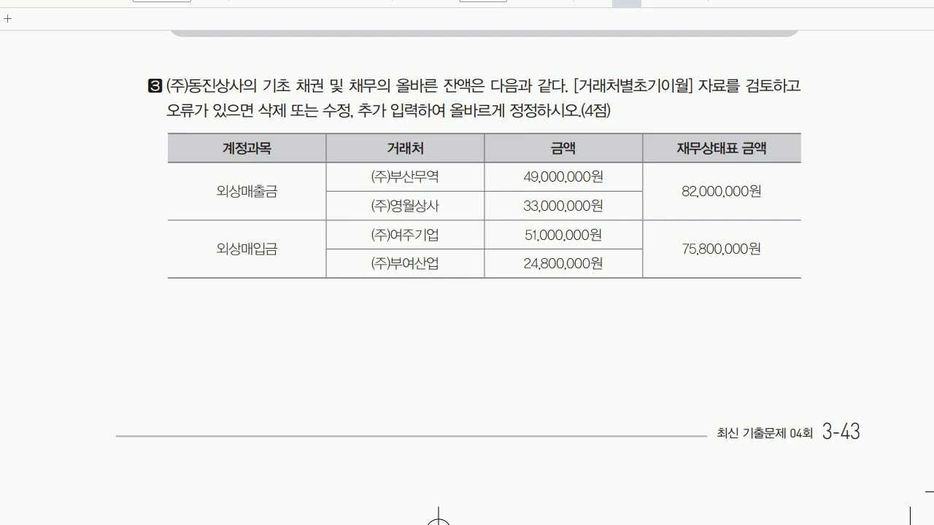
{"action": "key", "text": "alt+Tab"}
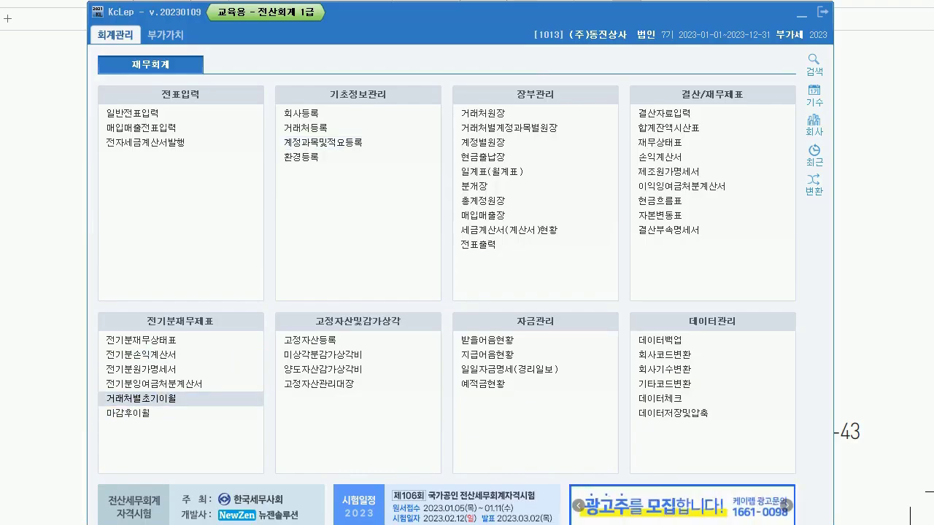
{"action": "left_click", "coordinate": [140, 397]}
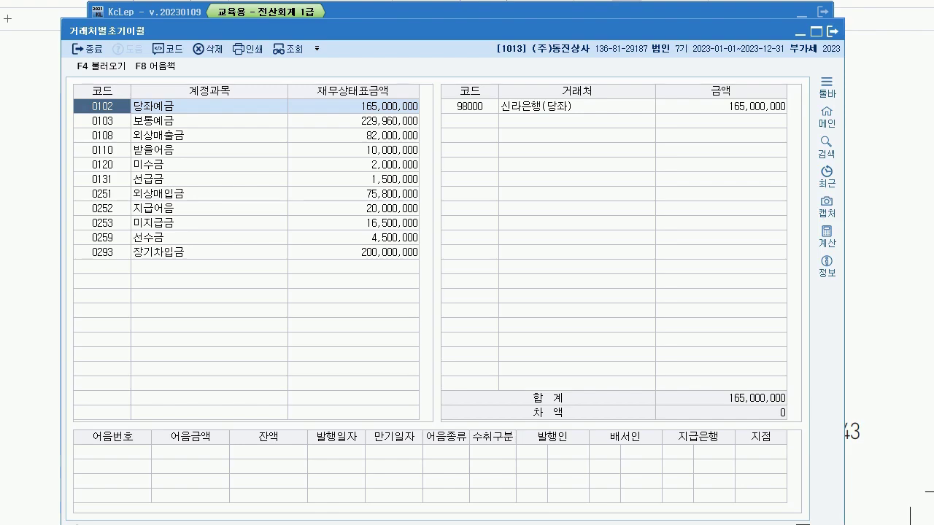
{"action": "left_click", "coordinate": [353, 135]}
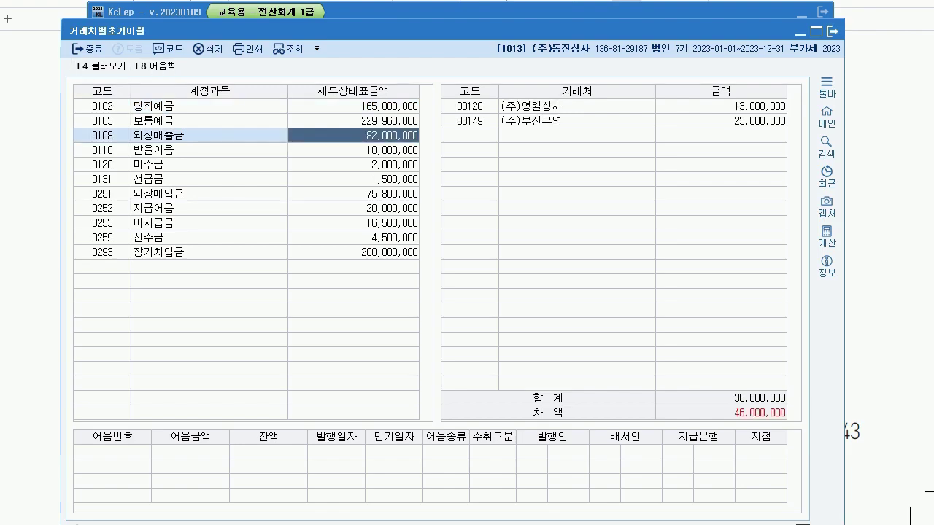
Step: Set the 외상매출금 opening balance of (주)부산무역 to 49,000,000
{"action": "left_click", "coordinate": [720, 107]}
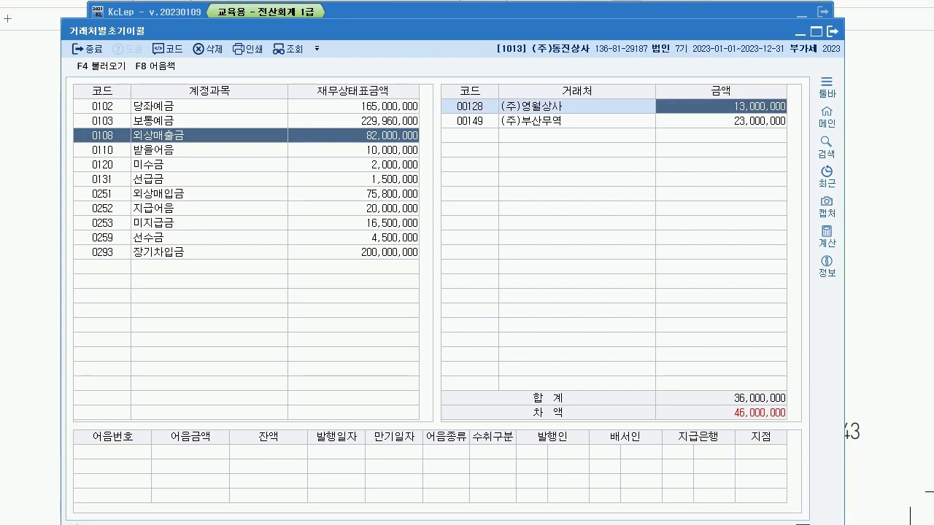
{"action": "left_click", "coordinate": [470, 121]}
{"action": "left_click", "coordinate": [721, 121]}
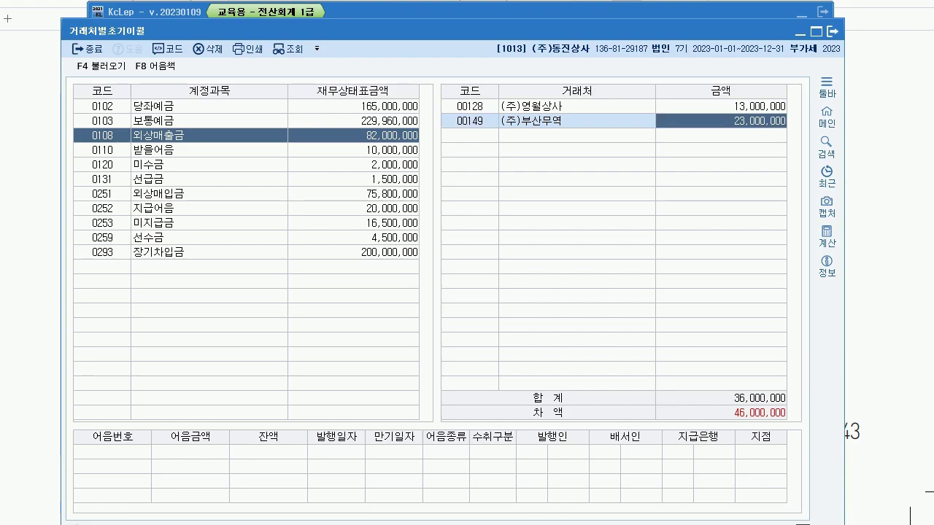
{"action": "type", "text": "49000000"}
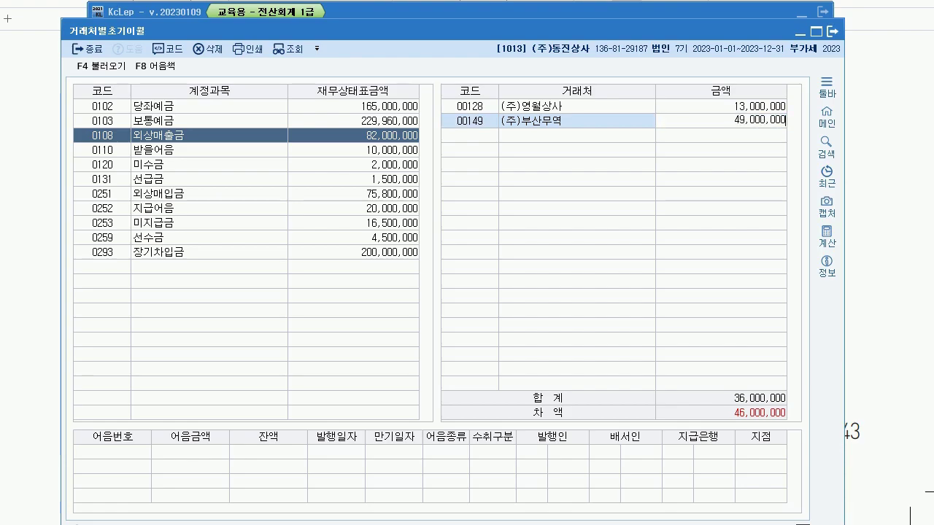
{"action": "key", "text": "Return"}
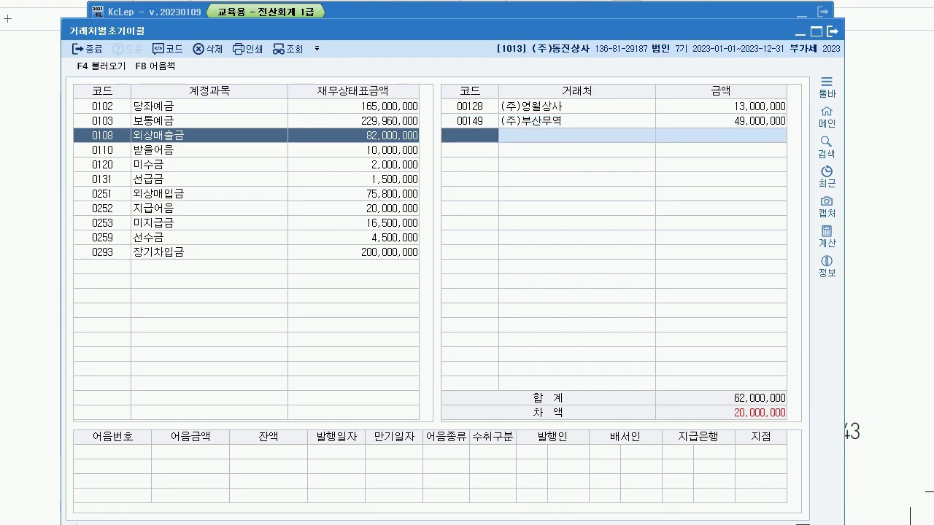
Step: Set the 외상매출금 opening balance of (주)영월상사 to 33,000,000
{"action": "left_click", "coordinate": [721, 106]}
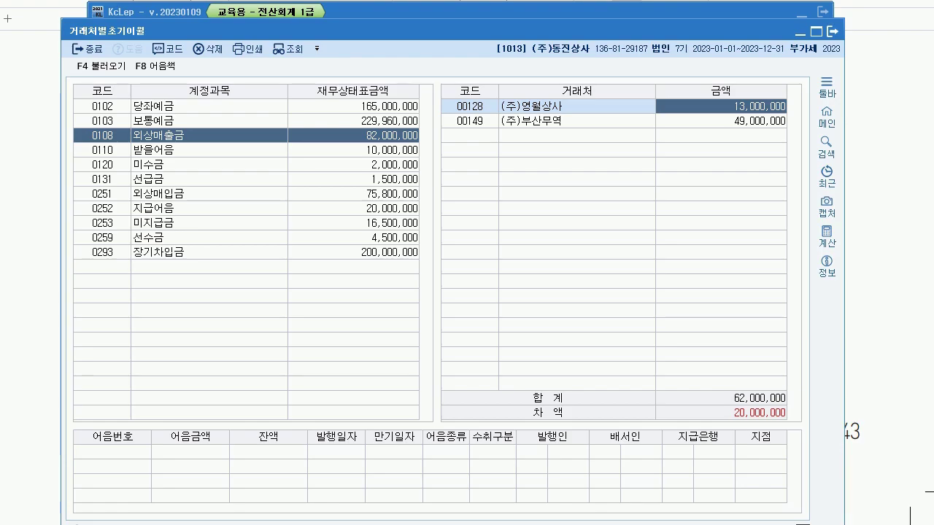
{"action": "type", "text": "33000000"}
{"action": "key", "text": "Return"}
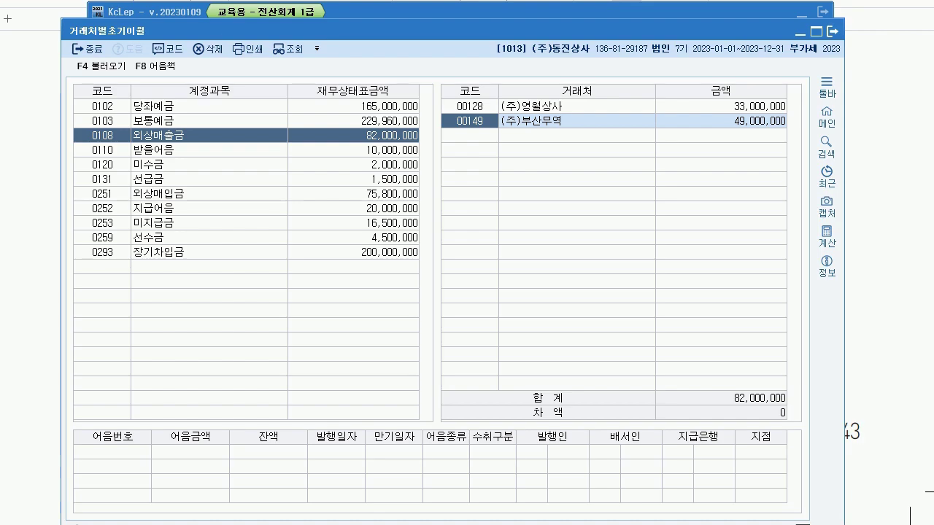
Step: Open the 외상매입금 client balances and set the opening balance of (주)여주기업 to 51,000,000
{"action": "key", "text": "Down"}
{"action": "key", "text": "Down"}
{"action": "key", "text": "Down"}
{"action": "key", "text": "Down"}
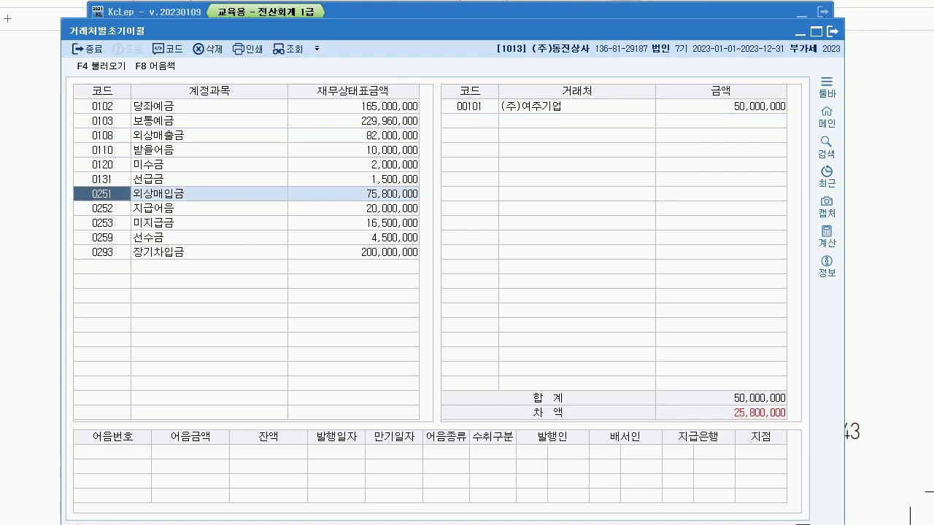
{"action": "left_click", "coordinate": [721, 107]}
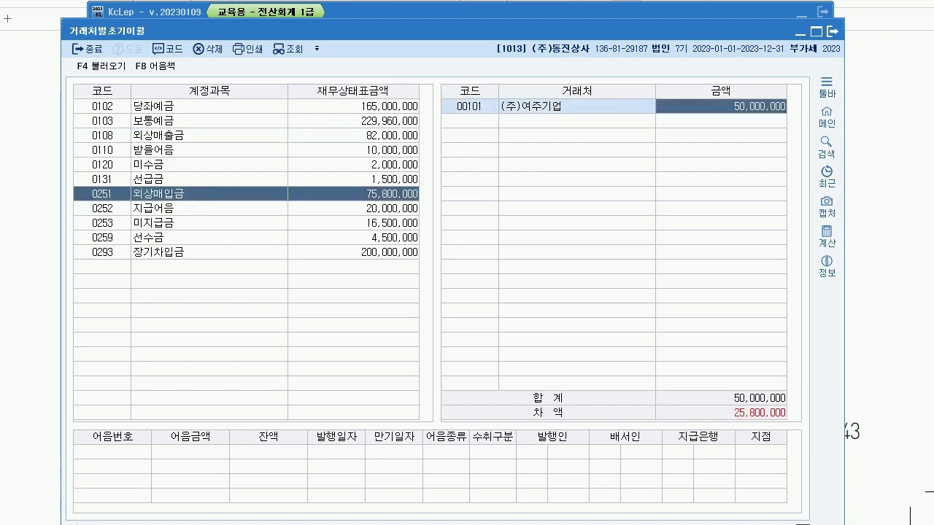
{"action": "type", "text": "51000000"}
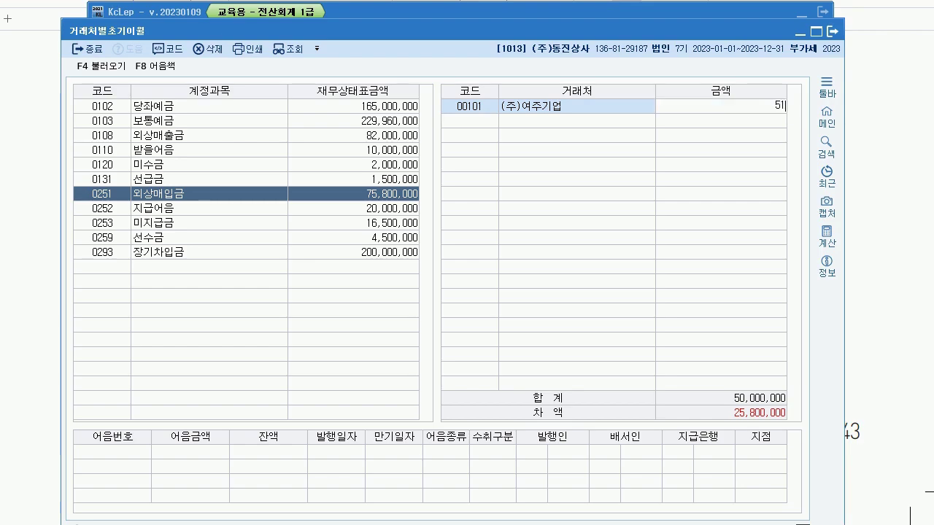
{"action": "key", "text": "Return"}
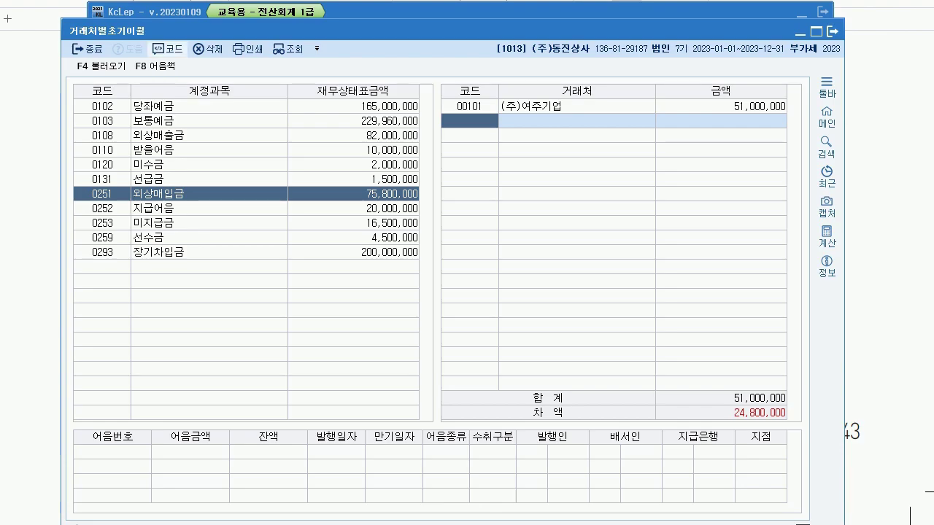
Step: Add (주)부여산업 to the 외상매입금 client balances with an opening balance of 24,800,000
{"action": "key", "text": "F2"}
{"action": "type", "text": "부여"}
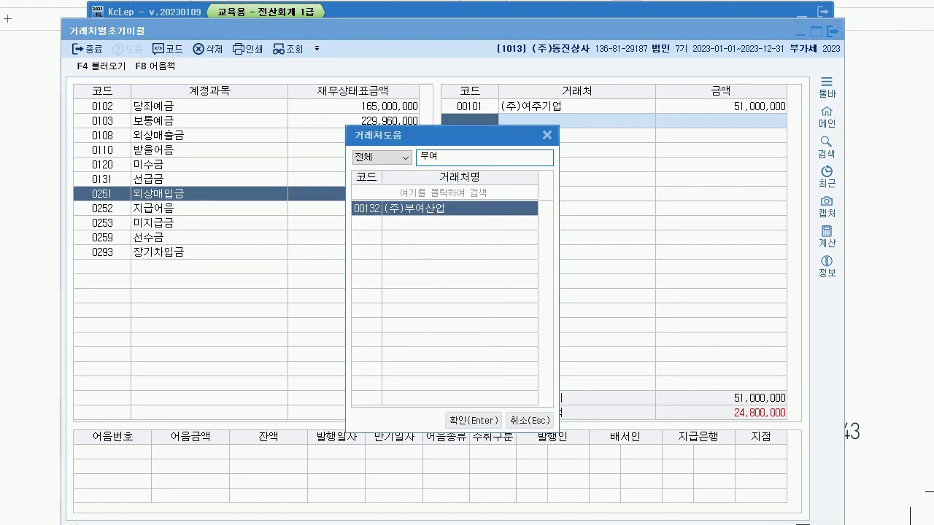
{"action": "key", "text": "Return"}
{"action": "key", "text": "Return"}
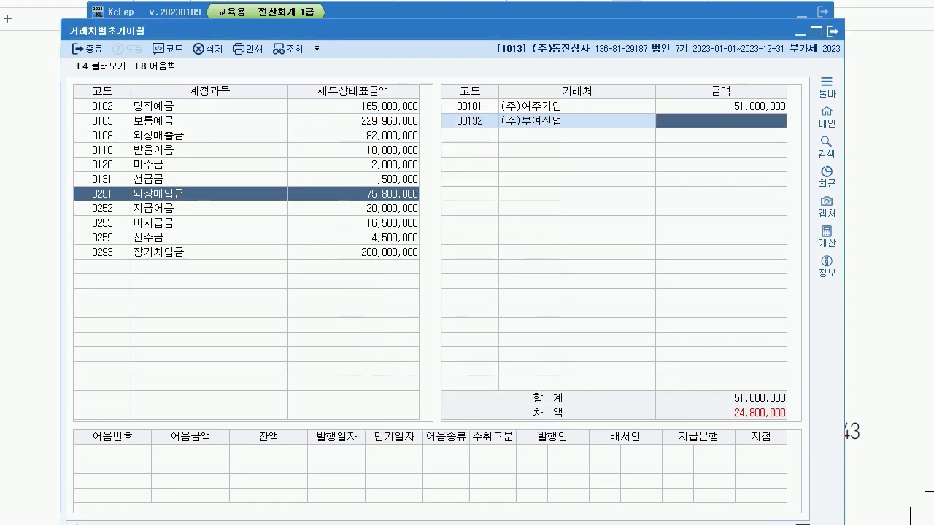
{"action": "type", "text": "24800000"}
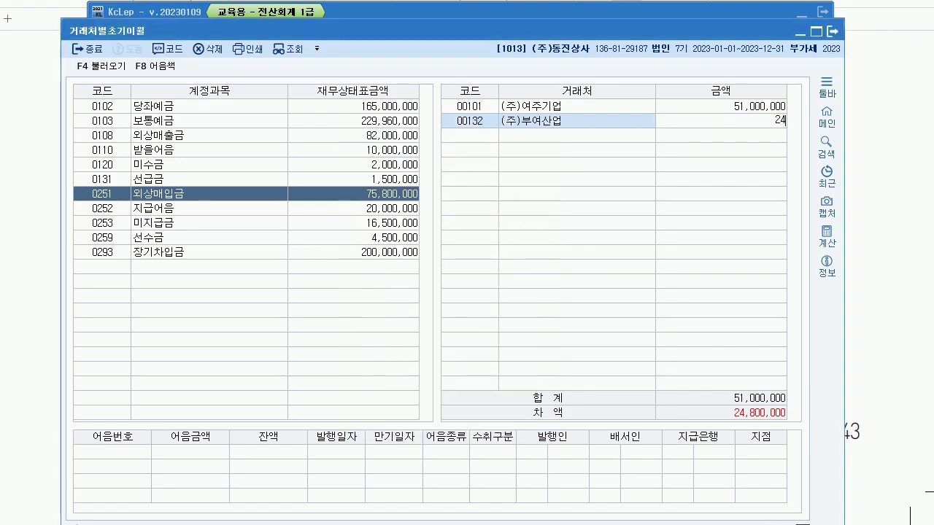
{"action": "key", "text": "Return"}
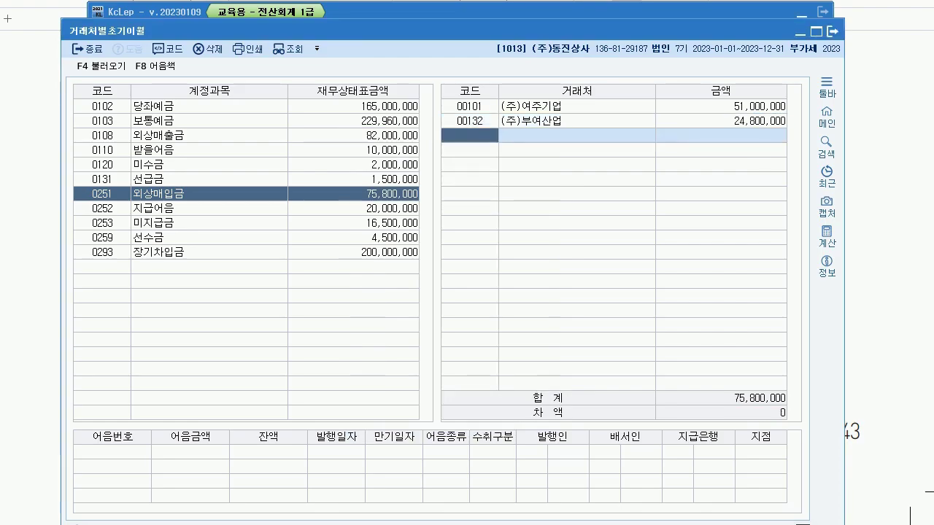
Step: Close the 거래처별초기이월 window and read the section 02 general voucher questions in the exam PDF
{"action": "left_click", "coordinate": [832, 31]}
{"action": "scroll", "coordinate": [467, 291], "scroll_direction": "down", "scroll_amount": 5}
{"action": "scroll", "coordinate": [467, 292], "scroll_direction": "down", "scroll_amount": 5}
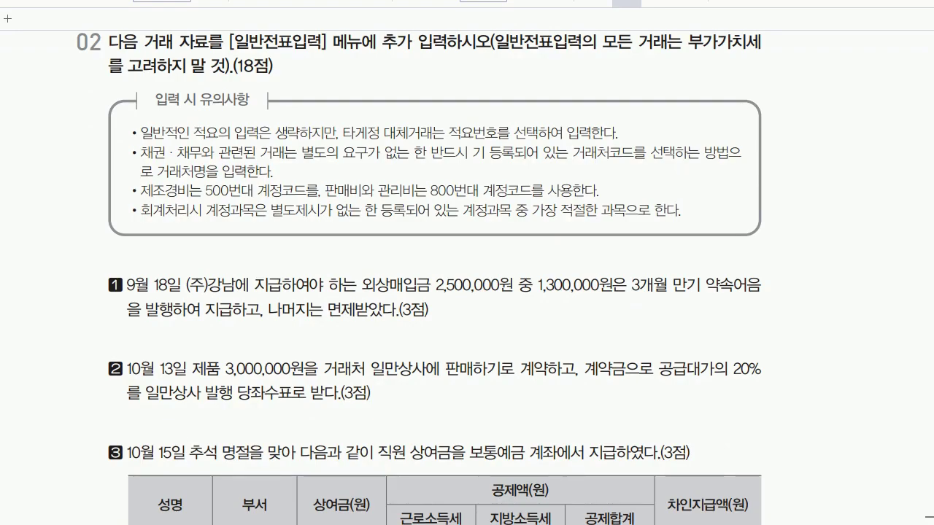
{"action": "scroll", "coordinate": [467, 277], "scroll_direction": "down", "scroll_amount": 2}
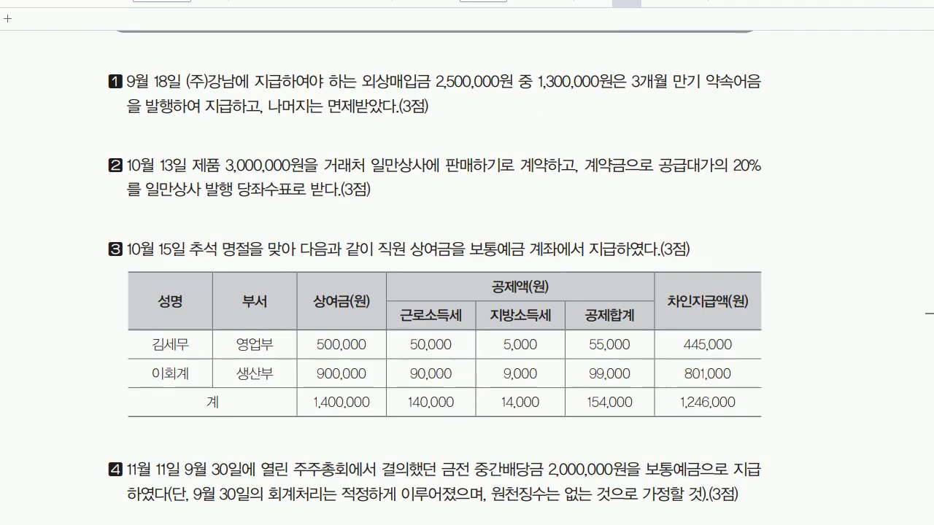
Step: Switch to KcLep and open 일반전표입력 with the voucher date set to September 18, 2023
{"action": "key", "text": "alt+Tab"}
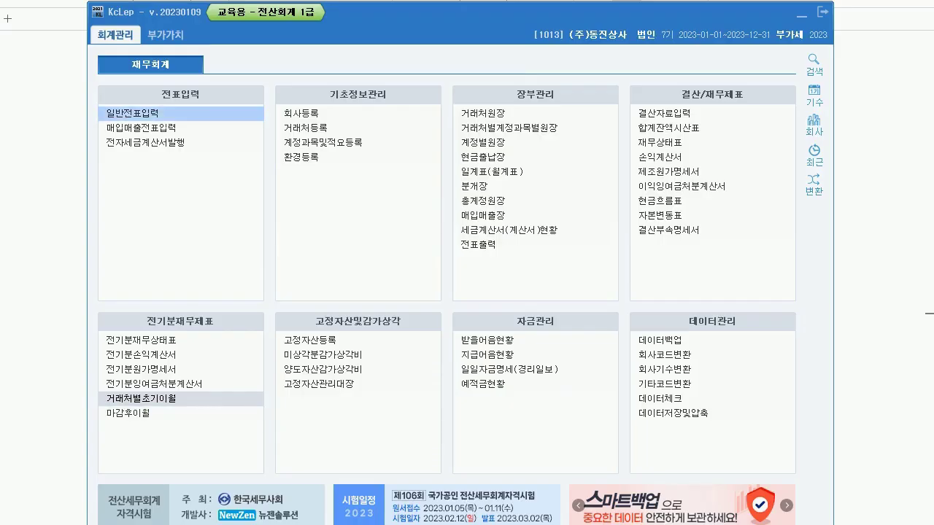
{"action": "key", "text": "Return"}
{"action": "type", "text": "0917"}
{"action": "key", "text": "Return"}
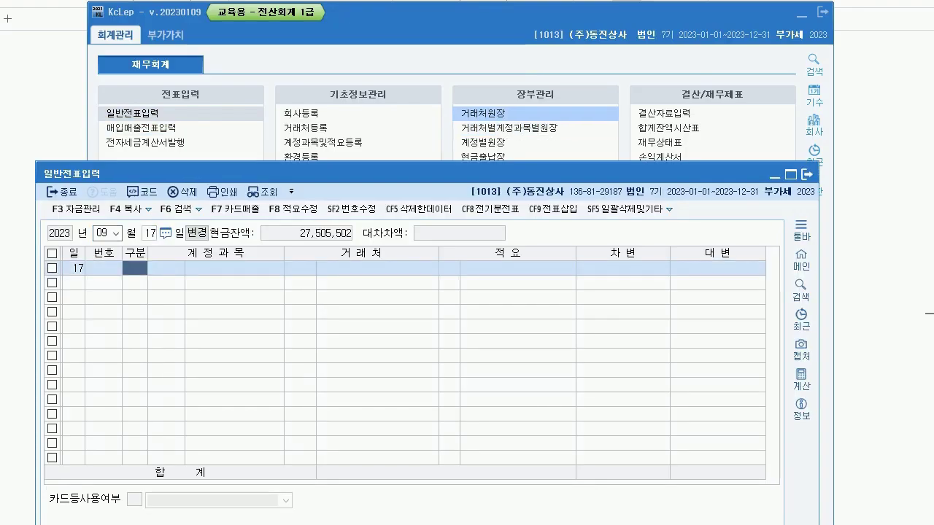
{"action": "left_click", "coordinate": [149, 233]}
{"action": "type", "text": "18"}
{"action": "key", "text": "Return"}
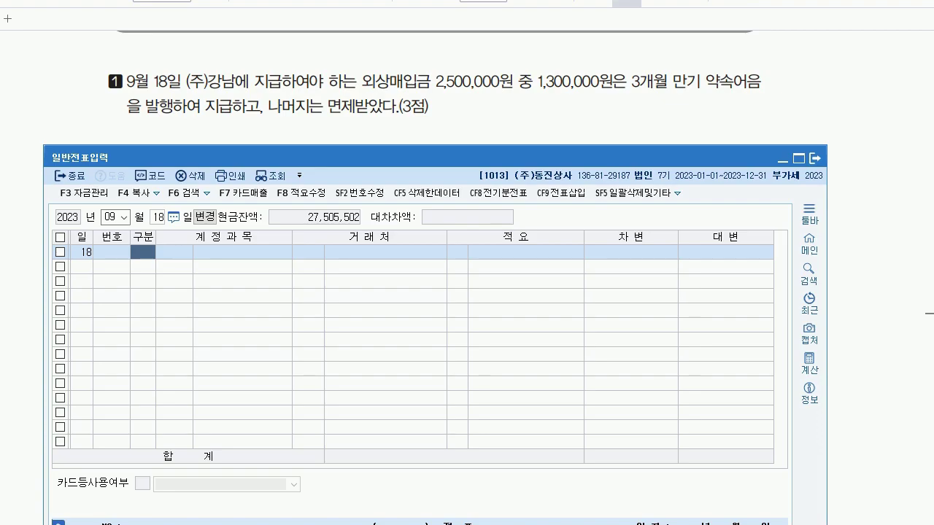
Step: Start a debit (차변) line with account 0251 외상매입금 in the September 18 voucher
{"action": "type", "text": "3"}
{"action": "key", "text": "Return"}
{"action": "type", "text": "251"}
{"action": "key", "text": "Return"}
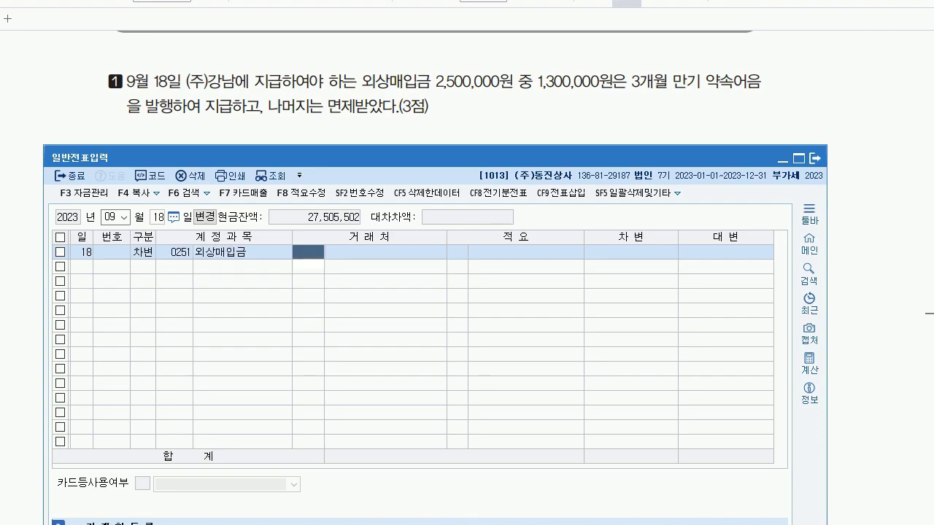
Step: Complete the 외상매입금 debit line with client (주)강남 and the amount 2,500,000
{"action": "key", "text": "Left"}
{"action": "key", "text": "Left"}
{"action": "key", "text": "Return"}
{"action": "key", "text": "Return"}
{"action": "key", "text": "Left"}
{"action": "key", "text": "Left"}
{"action": "key", "text": "Return"}
{"action": "key", "text": "Return"}
{"action": "type", "text": "강남"}
{"action": "key", "text": "Return"}
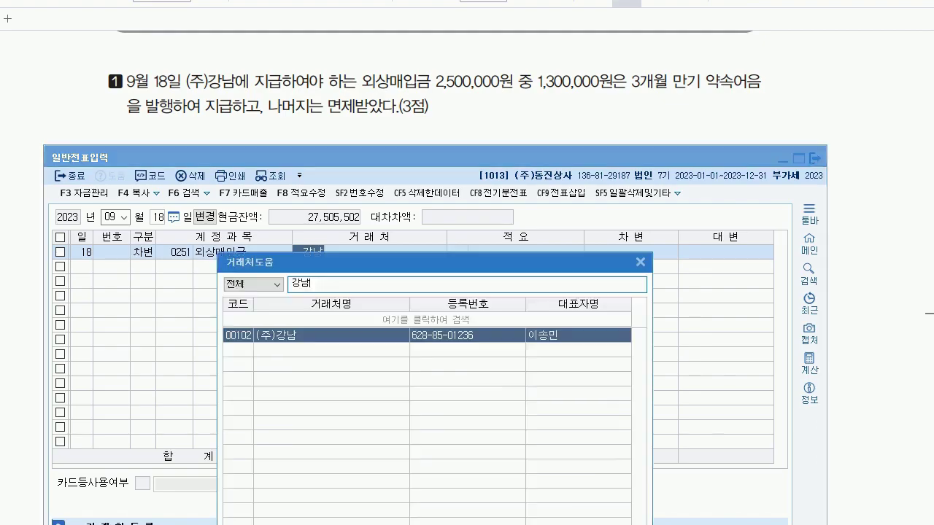
{"action": "key", "text": "Return"}
{"action": "key", "text": "Return"}
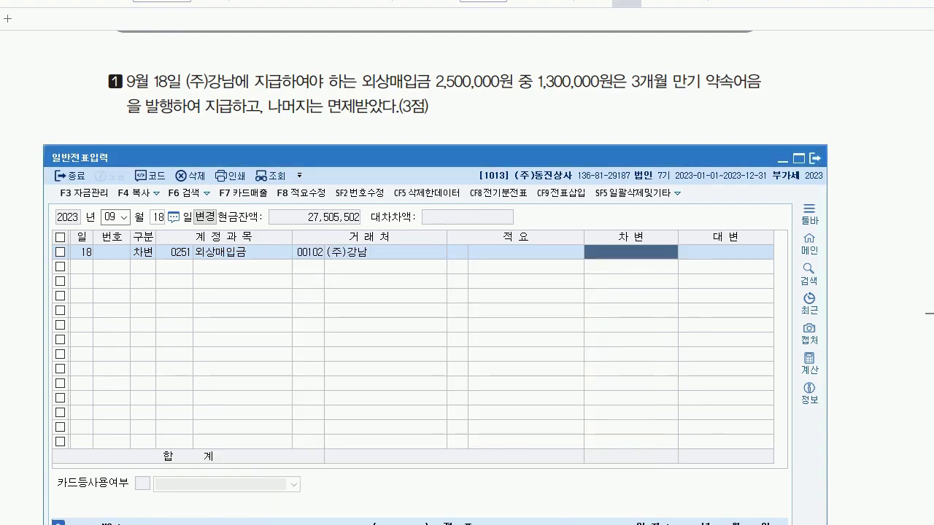
{"action": "type", "text": "2500000"}
{"action": "key", "text": "Return"}
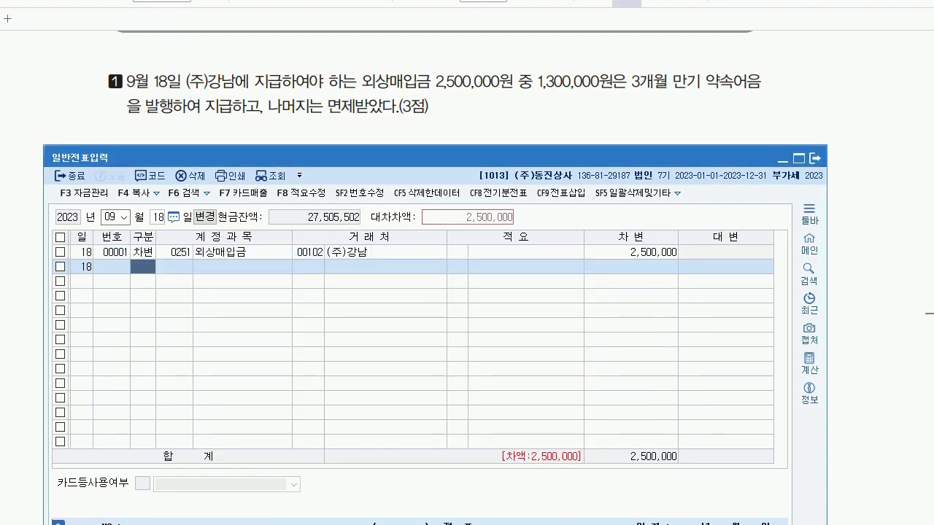
Step: Add a credit (대변) line for account 0252 지급어음 with client (주)강남 and the amount 1,300,000
{"action": "key", "text": "4"}
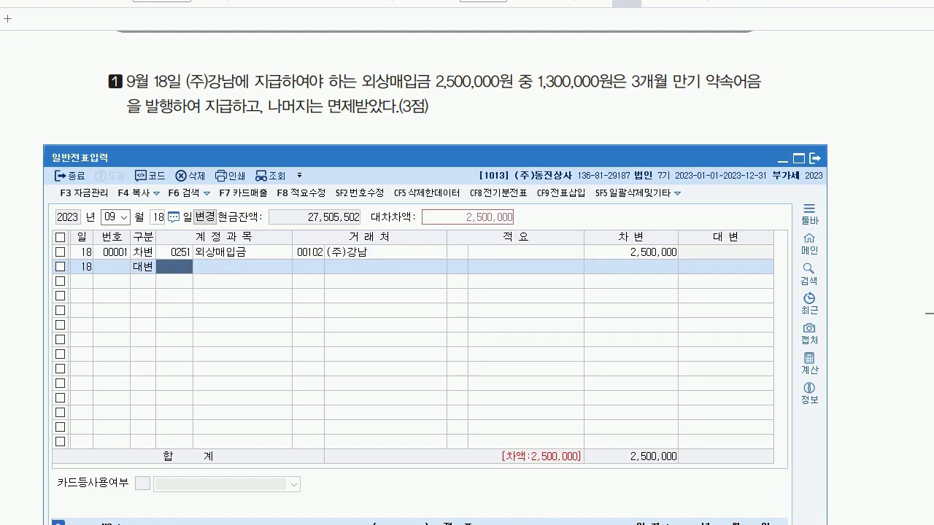
{"action": "type", "text": "252"}
{"action": "key", "text": "Return"}
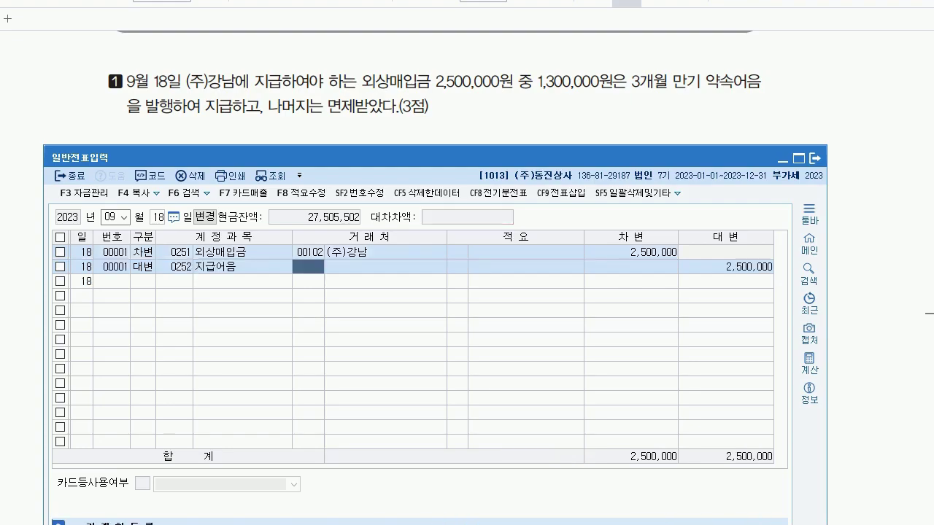
{"action": "key", "text": "Return"}
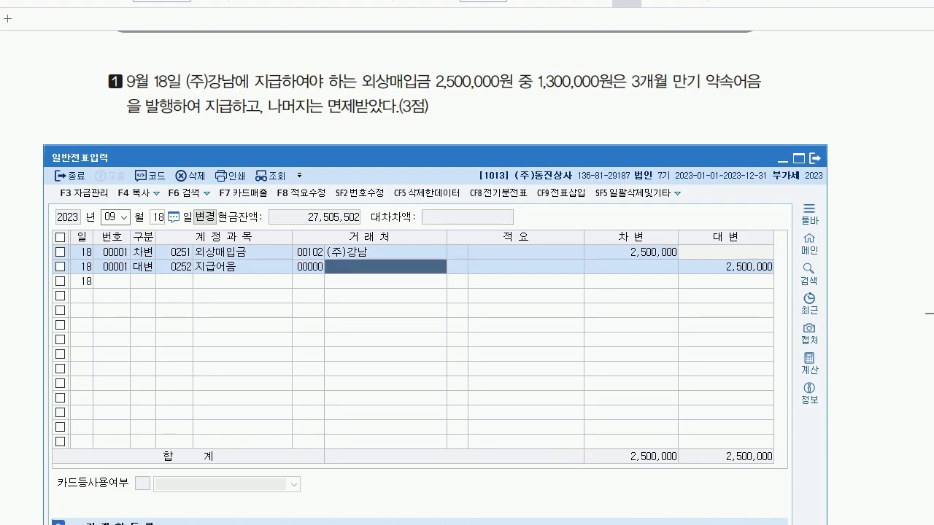
{"action": "key", "text": "Return"}
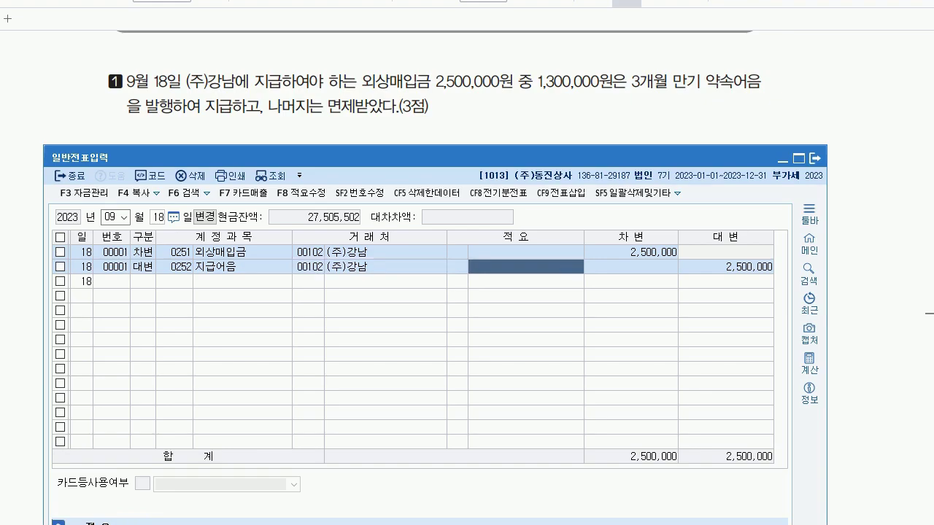
{"action": "key", "text": "Return"}
{"action": "type", "text": "1300000"}
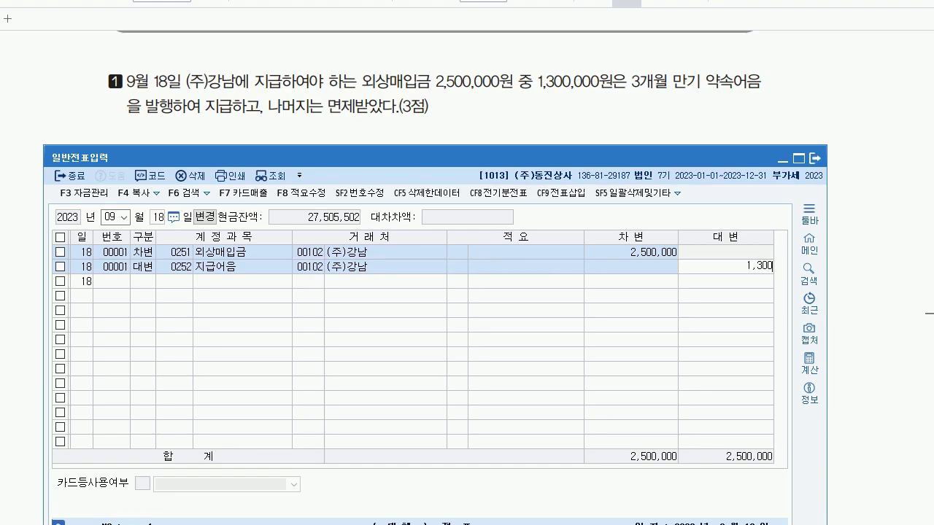
{"action": "key", "text": "Return"}
Step: Clear the client code on the 지급어음 line and fill it in again with (주)강남
{"action": "left_click", "coordinate": [307, 266]}
{"action": "key", "text": "Return"}
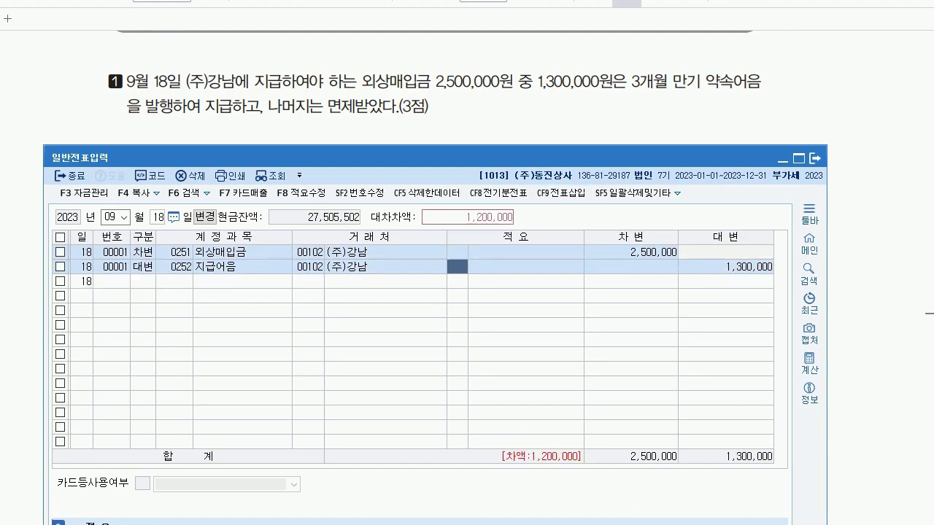
{"action": "left_click", "coordinate": [308, 266]}
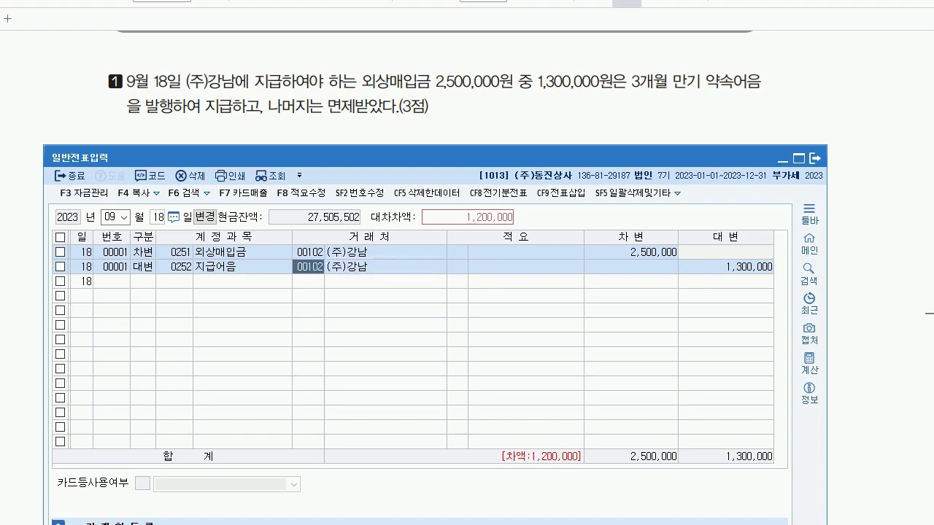
{"action": "key", "text": "Delete"}
{"action": "left_click", "coordinate": [173, 267]}
{"action": "key", "text": "Return"}
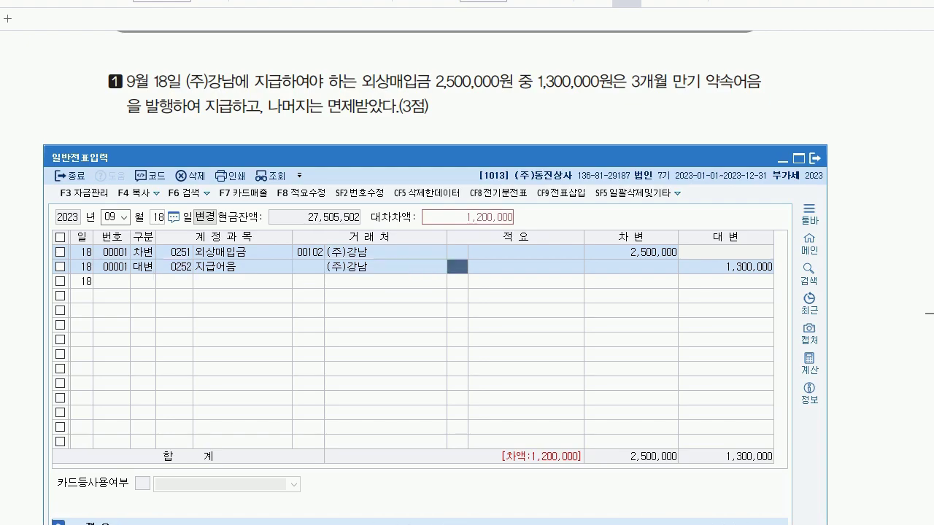
{"action": "key", "text": "Delete"}
{"action": "key", "text": "Return"}
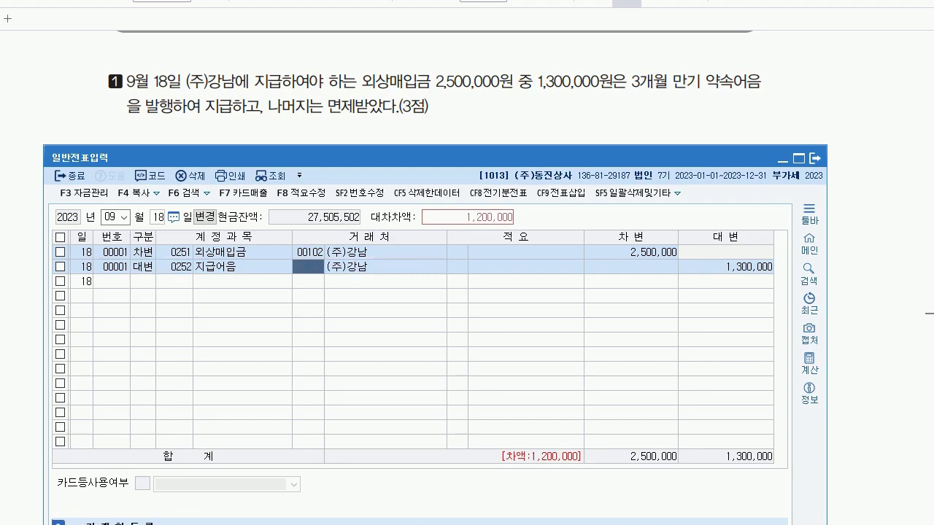
{"action": "key", "text": "Return"}
{"action": "key", "text": "Return"}
{"action": "key", "text": "Return"}
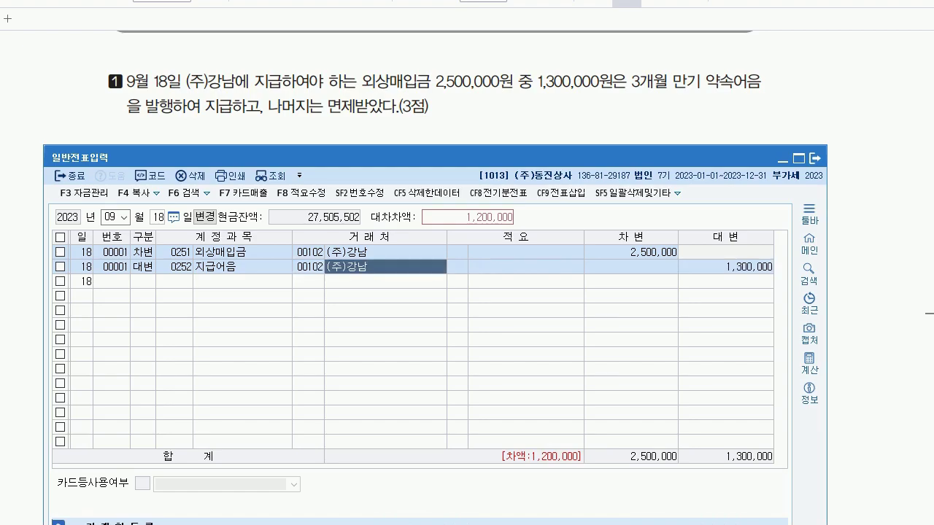
Step: Add a credit (대변) line for account 0918 채무면제이익 with the amount 1,200,000 and no client
{"action": "type", "text": "4"}
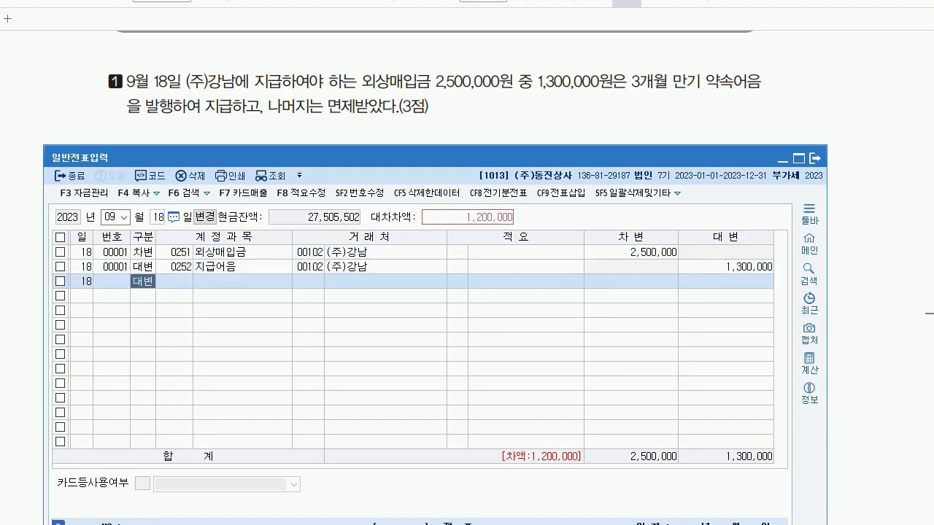
{"action": "key", "text": "Return"}
{"action": "type", "text": "채무"}
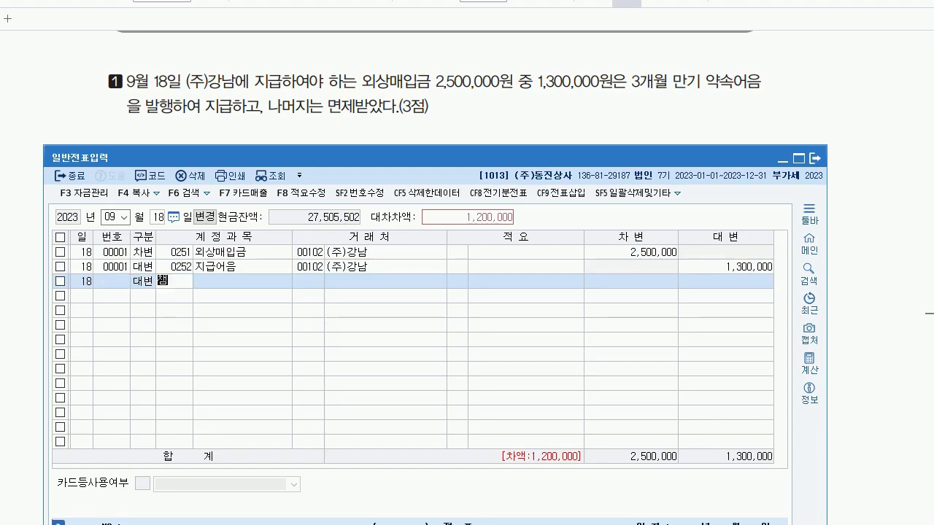
{"action": "key", "text": "Return"}
{"action": "key", "text": "Down"}
{"action": "key", "text": "Return"}
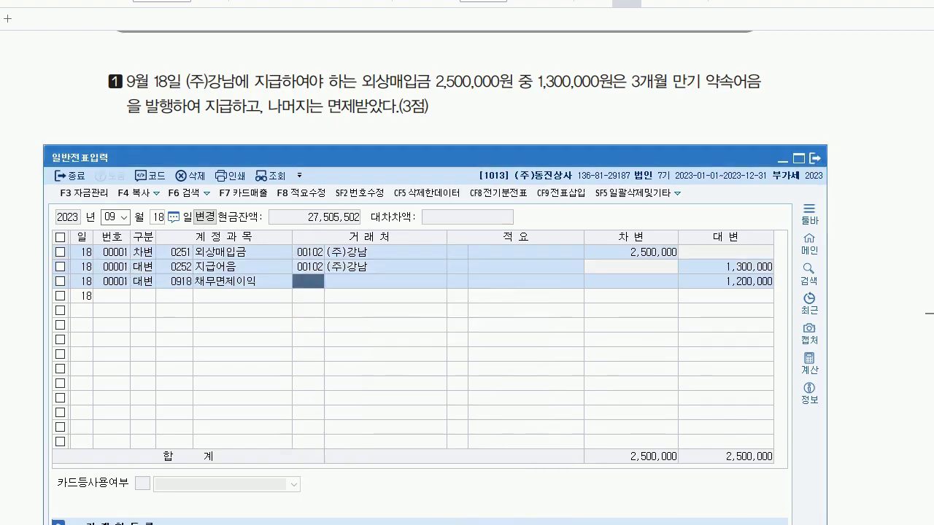
{"action": "key", "text": "Return"}
{"action": "key", "text": "Return"}
{"action": "key", "text": "Return"}
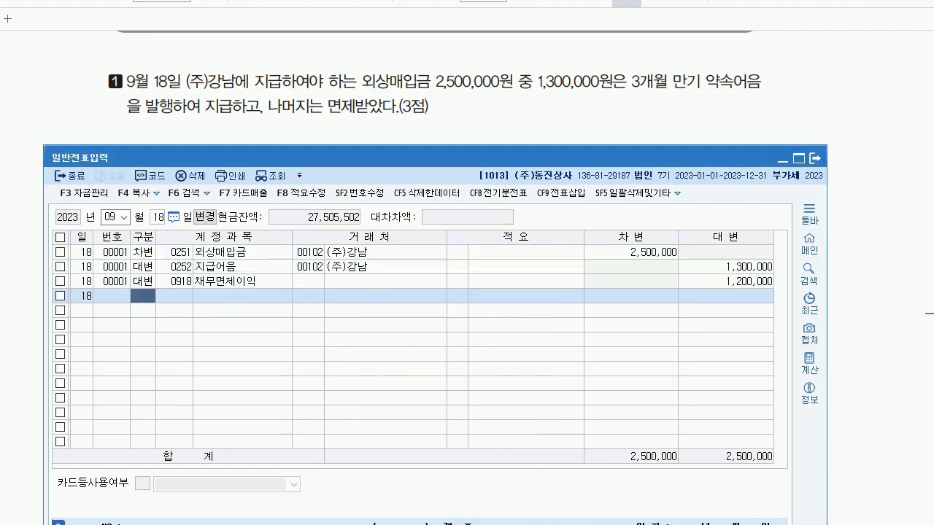
Step: Return to the empty voucher line and move the 일반전표입력 window to uncover question 2 in the exam PDF
{"action": "left_click", "coordinate": [307, 266]}
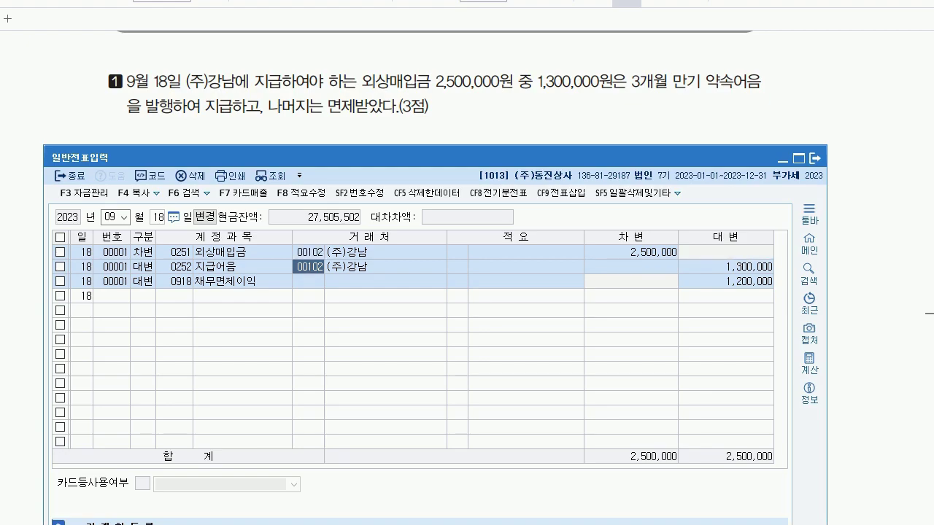
{"action": "left_click", "coordinate": [142, 295]}
{"action": "left_click_drag", "start_coordinate": [190, 157], "coordinate": [177, 242]}
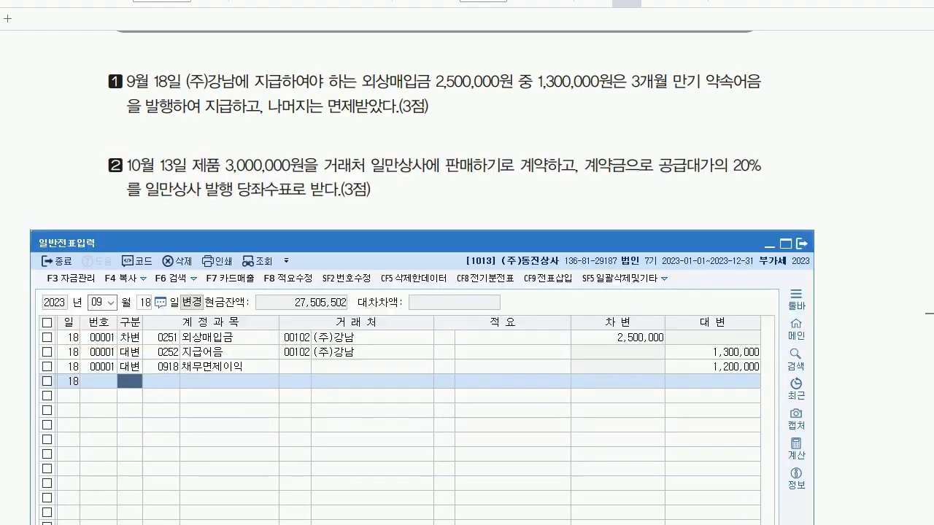
Step: Set the voucher entry date to October 13 (10월 13일)
{"action": "left_click", "coordinate": [99, 302]}
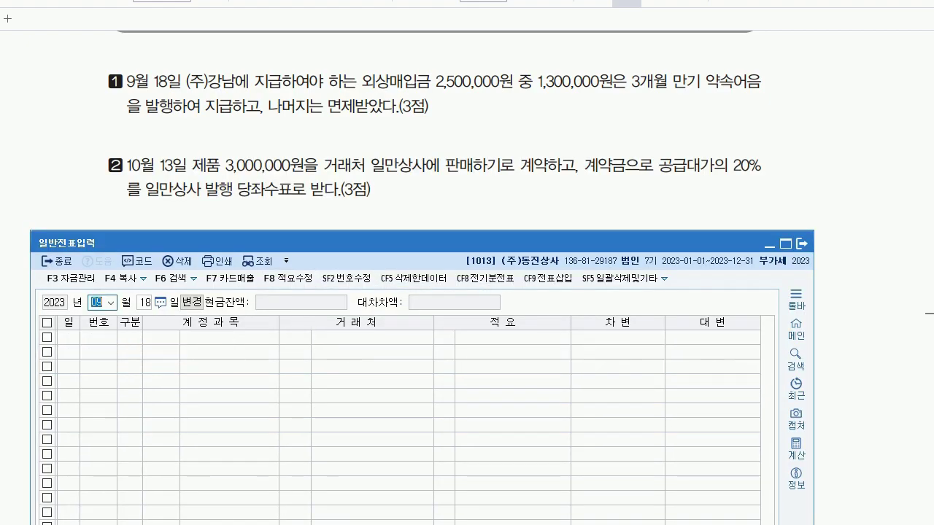
{"action": "type", "text": "10"}
{"action": "key", "text": "Return"}
{"action": "type", "text": "13"}
{"action": "key", "text": "Return"}
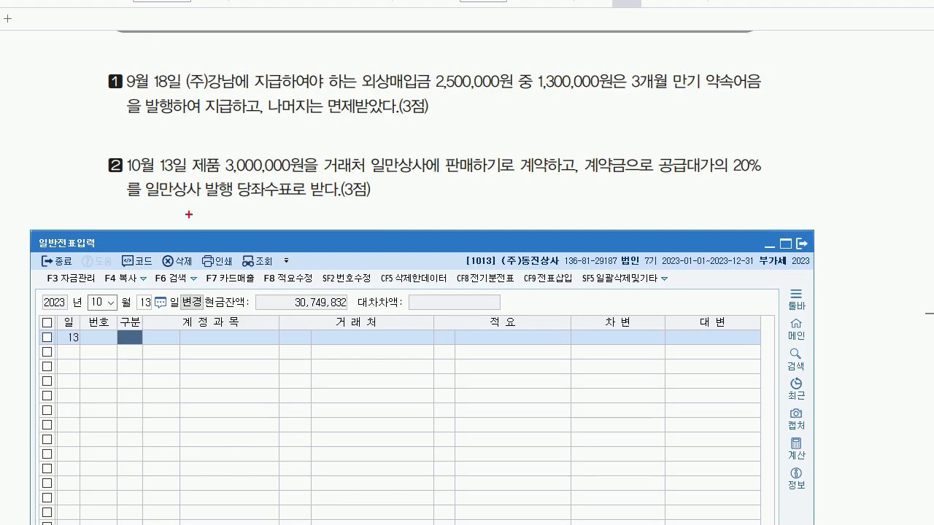
{"action": "left_click_drag", "start_coordinate": [219, 166], "coordinate": [218, 182]}
{"action": "mouse_move", "coordinate": [255, 199]}
{"action": "left_mouse_down"}
{"action": "mouse_move", "coordinate": [257, 222]}
{"action": "mouse_move", "coordinate": [270, 213]}
{"action": "left_mouse_up"}
{"action": "mouse_move", "coordinate": [267, 203]}
{"action": "left_mouse_down"}
{"action": "mouse_move", "coordinate": [267, 224]}
{"action": "mouse_move", "coordinate": [284, 223]}
{"action": "left_mouse_up"}
{"action": "left_click_drag", "start_coordinate": [442, 201], "coordinate": [437, 232]}
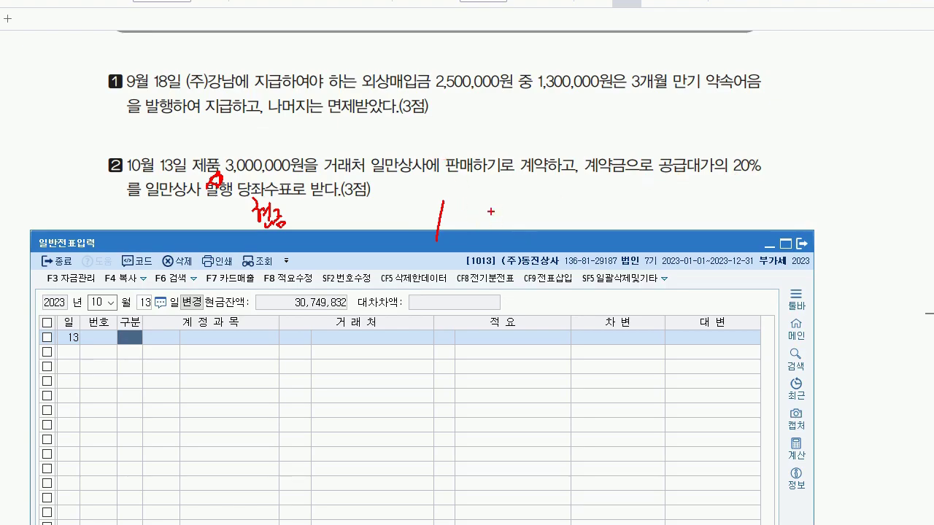
{"action": "mouse_move", "coordinate": [482, 205]}
{"action": "left_mouse_down"}
{"action": "mouse_move", "coordinate": [490, 228]}
{"action": "mouse_move", "coordinate": [502, 206]}
{"action": "mouse_move", "coordinate": [523, 228]}
{"action": "left_mouse_up"}
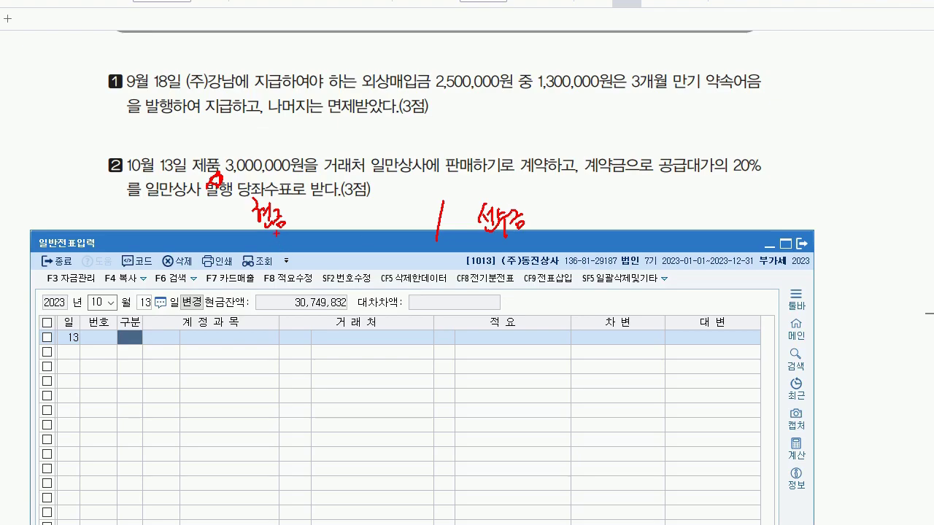
{"action": "left_click_drag", "start_coordinate": [270, 237], "coordinate": [282, 233]}
{"action": "left_click_drag", "start_coordinate": [464, 232], "coordinate": [475, 228]}
{"action": "key", "text": "Escape"}
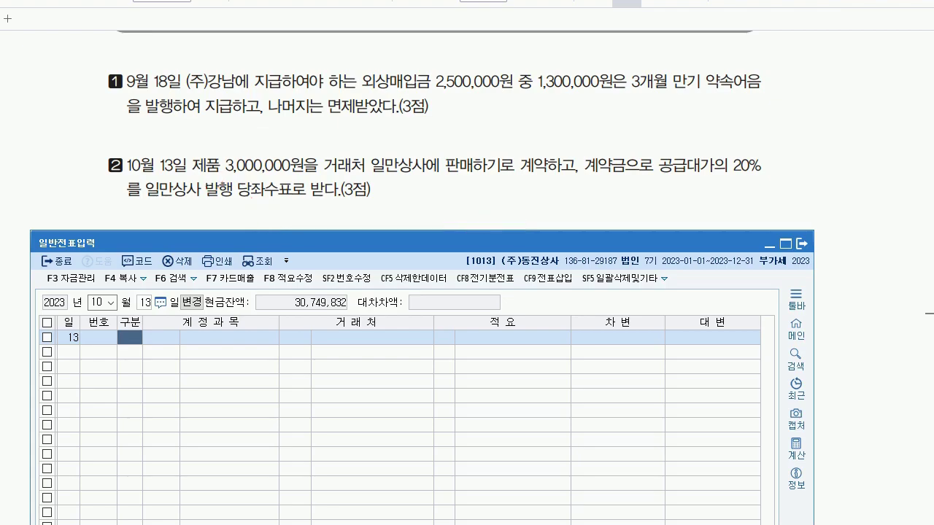
Step: Enter a cash receipt (입금) line for account 0259 선수금 with client 일만상사 and the amount 600,000
{"action": "key", "text": "2"}
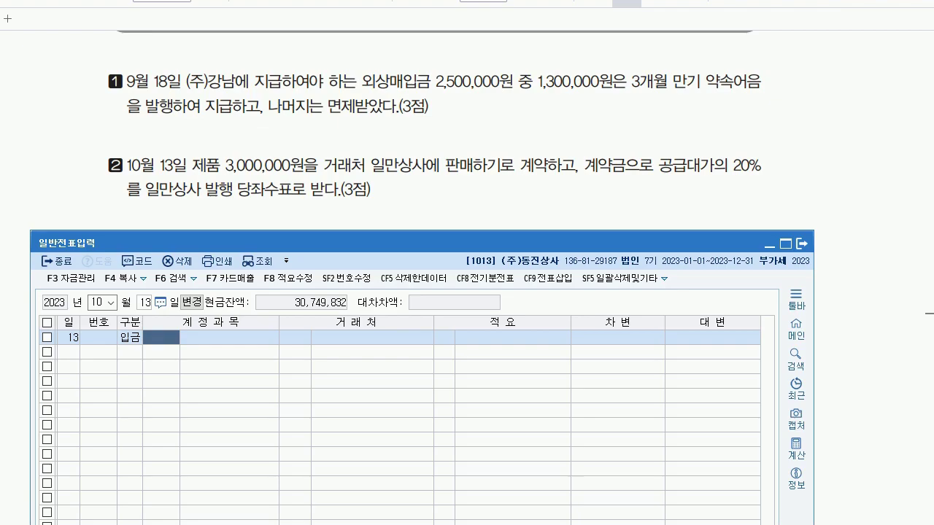
{"action": "type", "text": "259"}
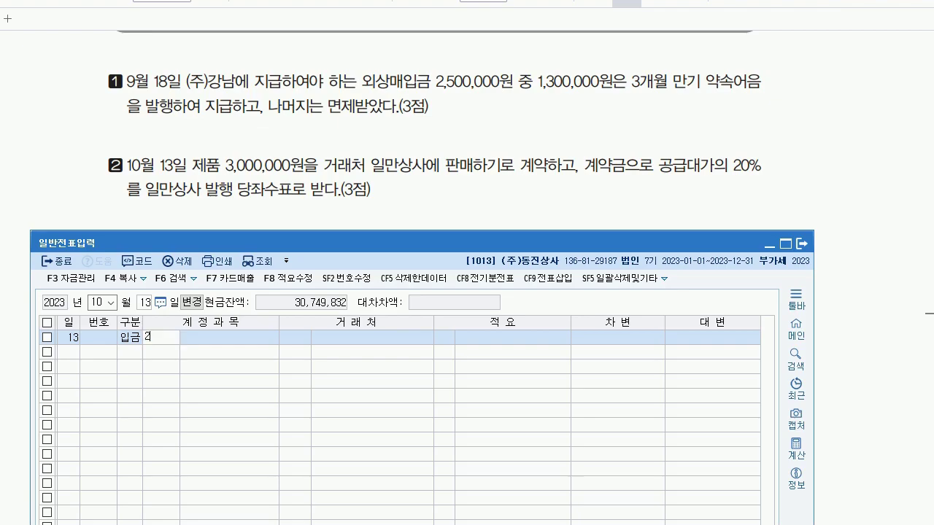
{"action": "key", "text": "Return"}
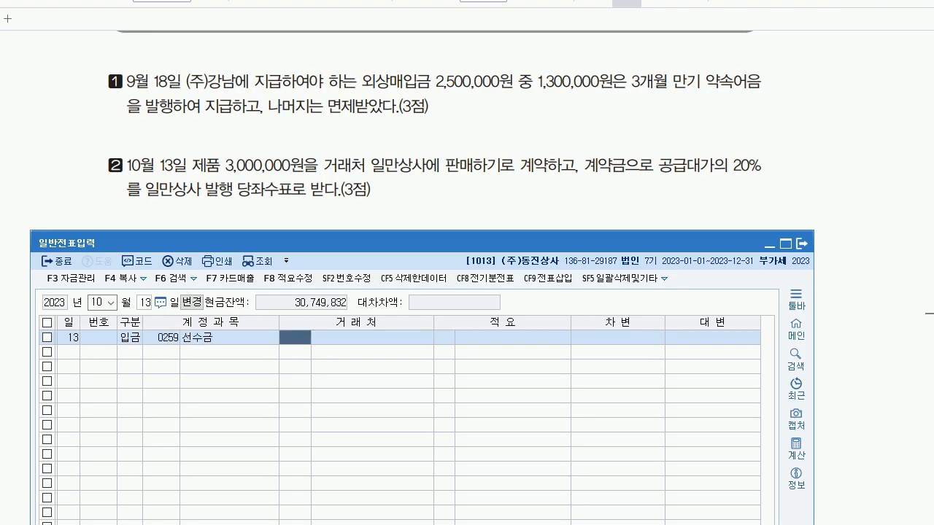
{"action": "type", "text": "일만"}
{"action": "key", "text": "Return"}
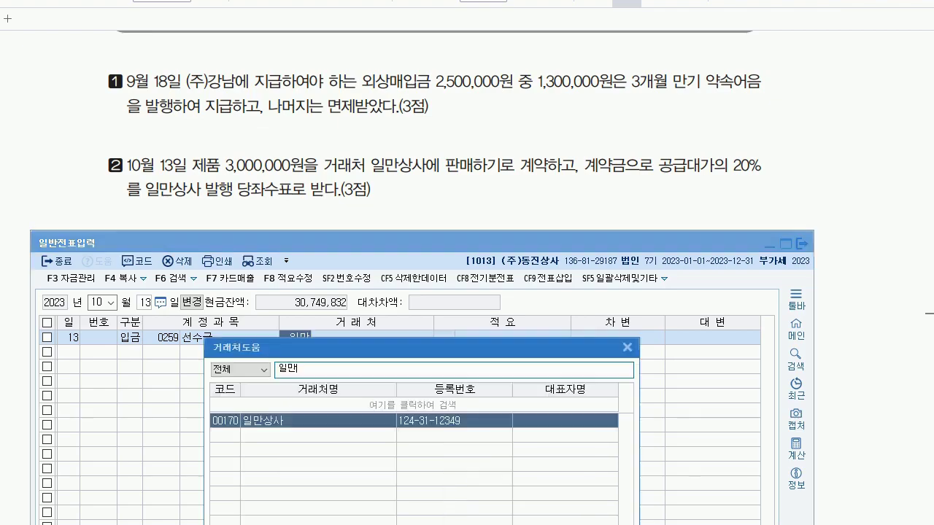
{"action": "key", "text": "Return"}
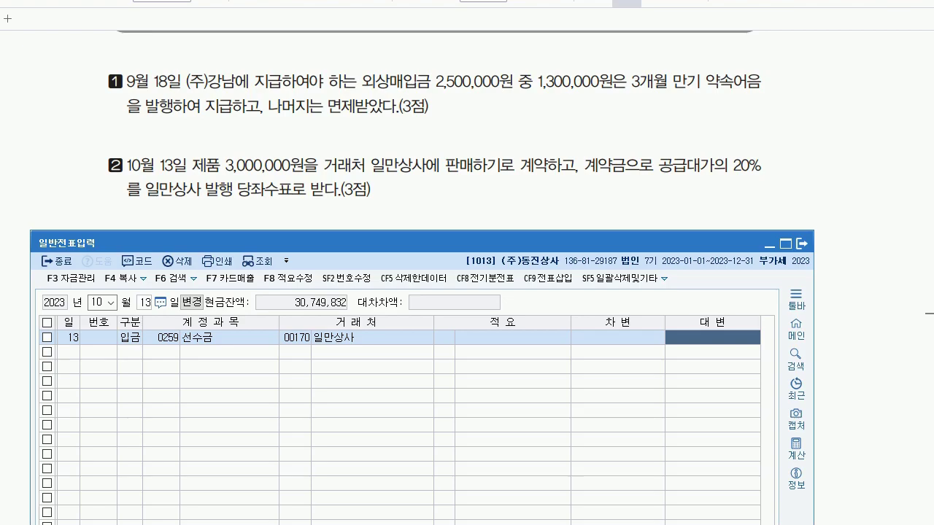
{"action": "type", "text": "600,000"}
{"action": "key", "text": "Return"}
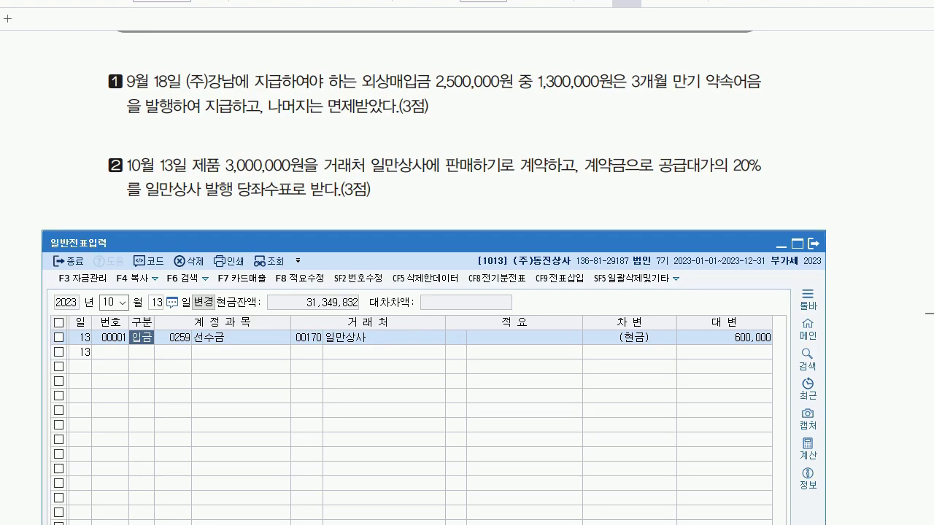
Step: Bring question 3 into view in the exam PDF and set the voucher entry date to October 15
{"action": "scroll", "coordinate": [466, 234], "scroll_direction": "down", "scroll_amount": 3}
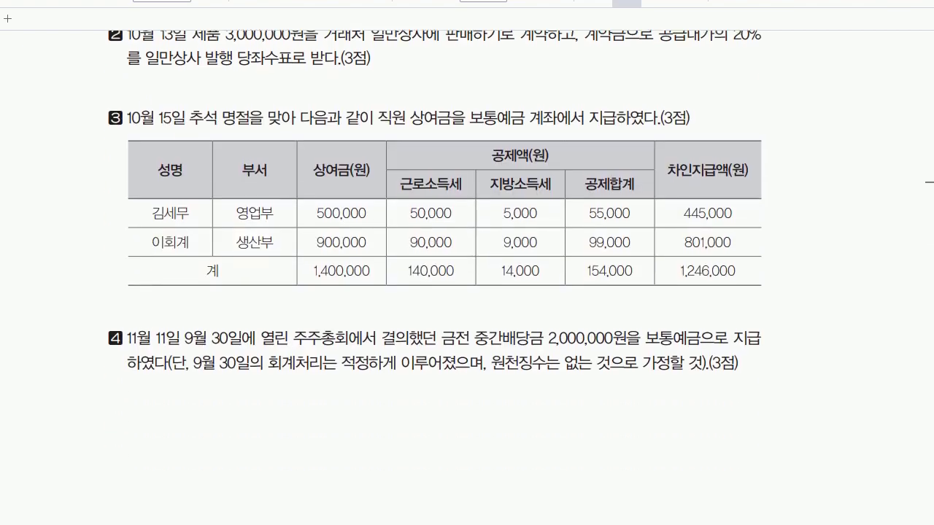
{"action": "scroll", "coordinate": [467, 219], "scroll_direction": "down", "scroll_amount": 1}
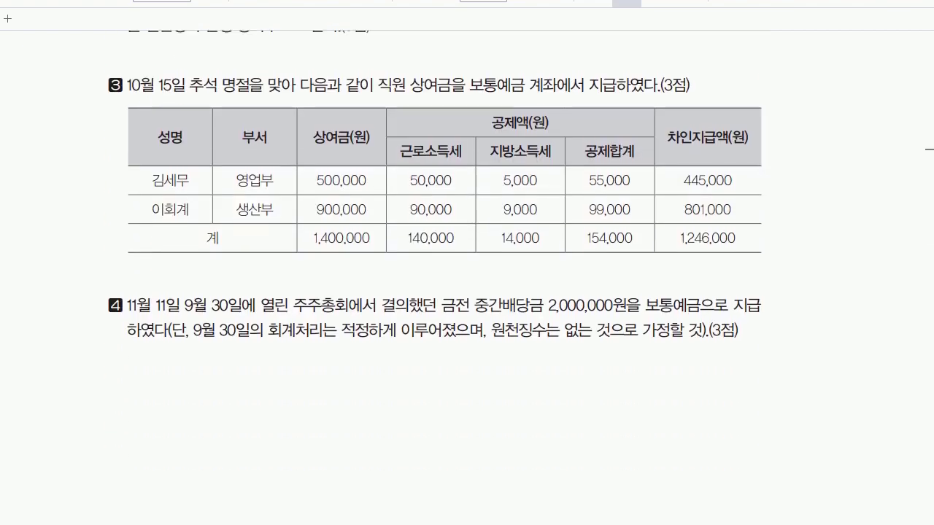
{"action": "key", "text": "alt+Tab"}
{"action": "left_click", "coordinate": [155, 302]}
{"action": "type", "text": "15"}
{"action": "key", "text": "Return"}
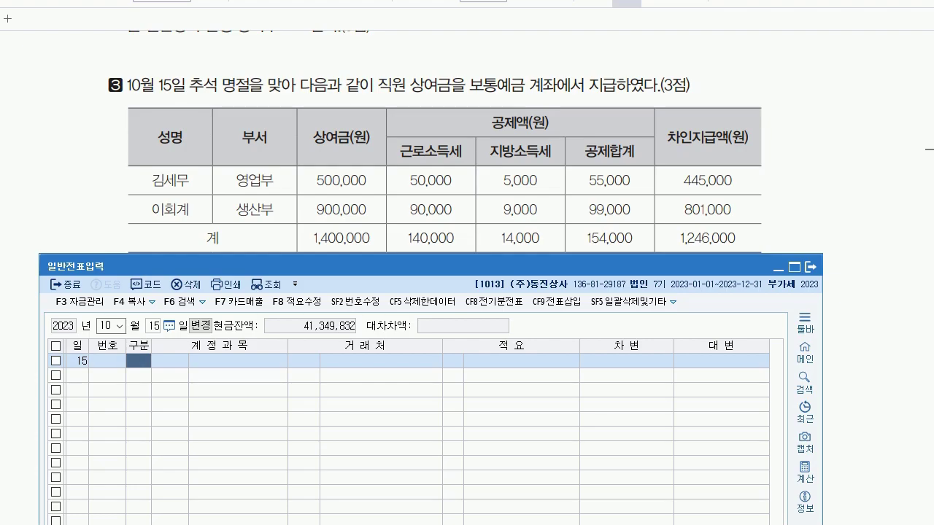
Step: Add a debit (차변) line for account 0803 상여금 (판매관리비) with the amount 500,000 and no client
{"action": "type", "text": "3"}
{"action": "key", "text": "Return"}
{"action": "type", "text": "상여"}
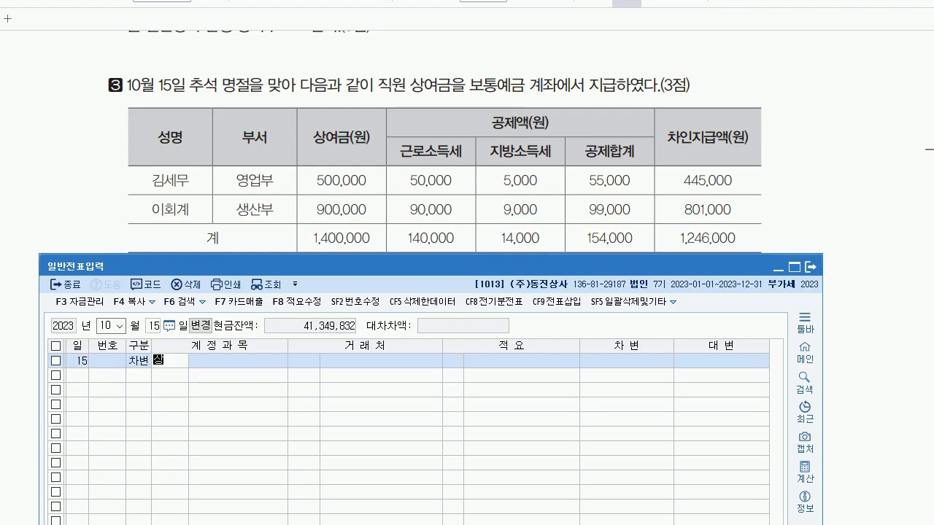
{"action": "key", "text": "Return"}
{"action": "key", "text": "Down"}
{"action": "key", "text": "Down"}
{"action": "key", "text": "Down"}
{"action": "key", "text": "Down"}
{"action": "key", "text": "Down"}
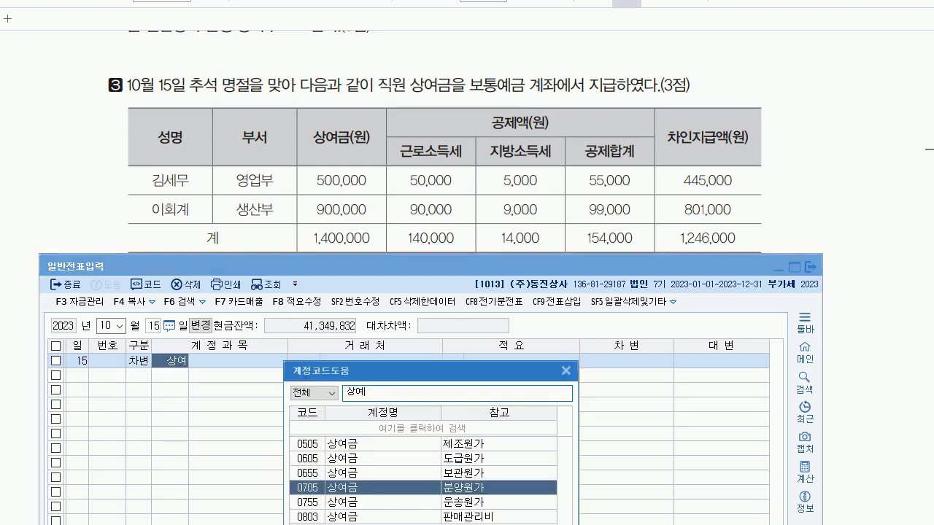
{"action": "key", "text": "Up"}
{"action": "key", "text": "Up"}
{"action": "key", "text": "Up"}
{"action": "key", "text": "Up"}
{"action": "key", "text": "Up"}
{"action": "key", "text": "Down"}
{"action": "key", "text": "Down"}
{"action": "key", "text": "Down"}
{"action": "key", "text": "Down"}
{"action": "key", "text": "Down"}
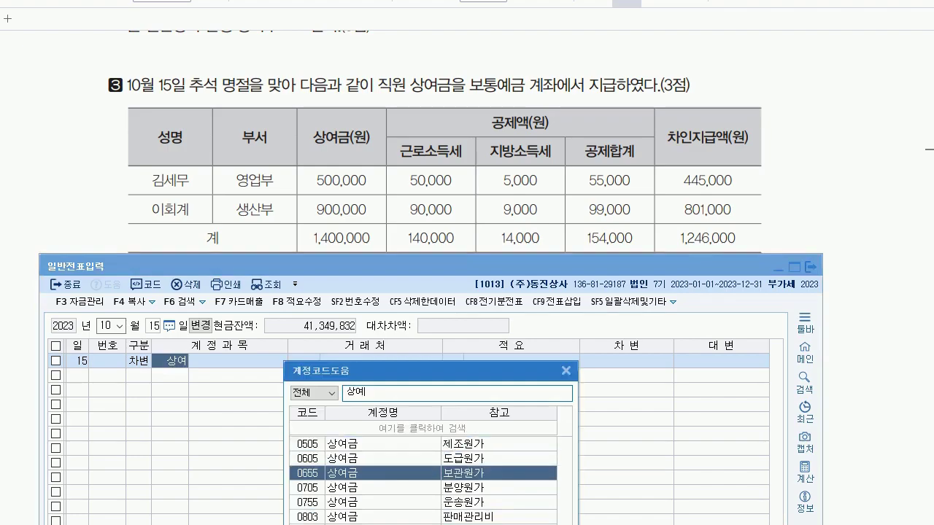
{"action": "key", "text": "Return"}
{"action": "key", "text": "Return"}
{"action": "key", "text": "Return"}
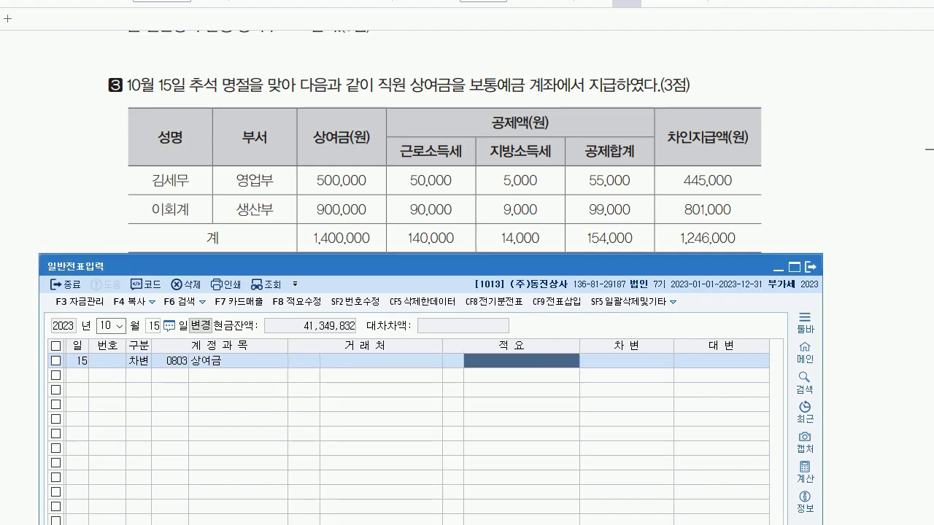
{"action": "key", "text": "Return"}
{"action": "type", "text": "500"}
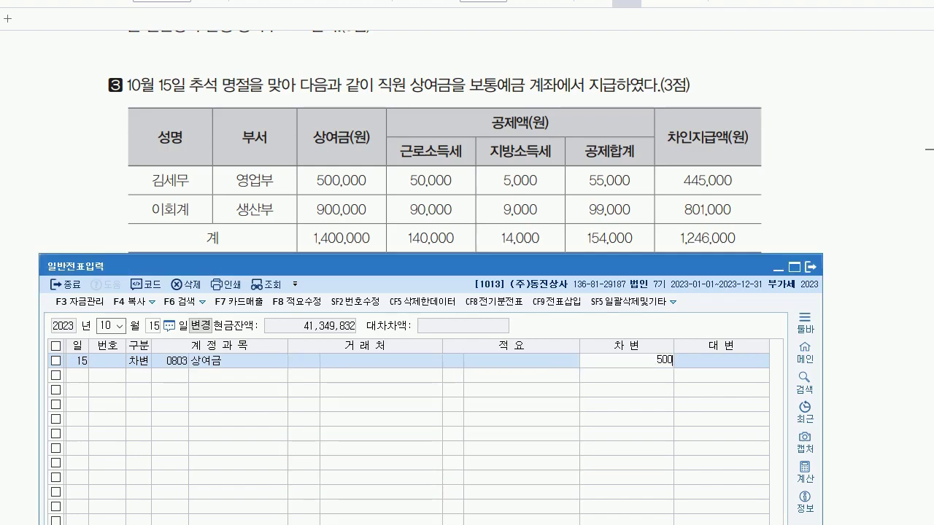
{"action": "key", "text": "plus"}
{"action": "key", "text": "Return"}
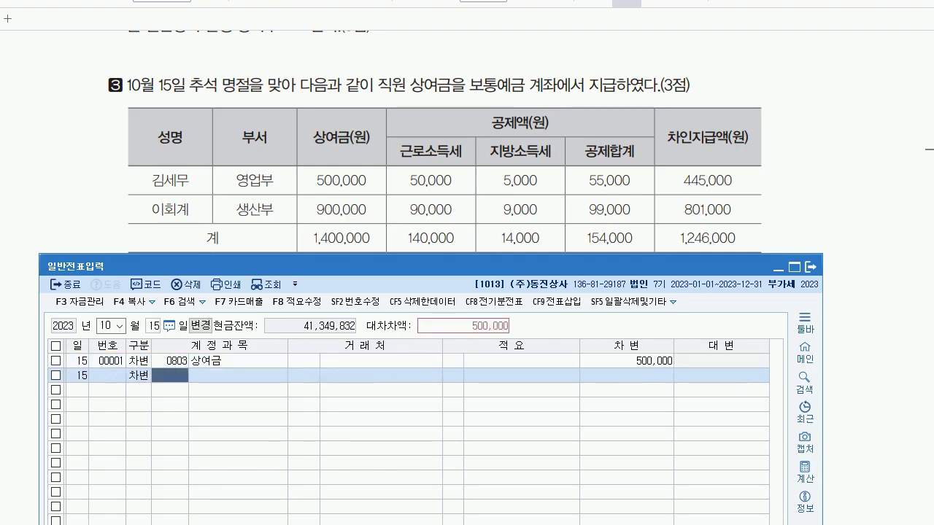
Step: Add a debit (차변) line for account 0505 상여금 (제조원가) with the amount 900,000 and no client
{"action": "type", "text": "상여"}
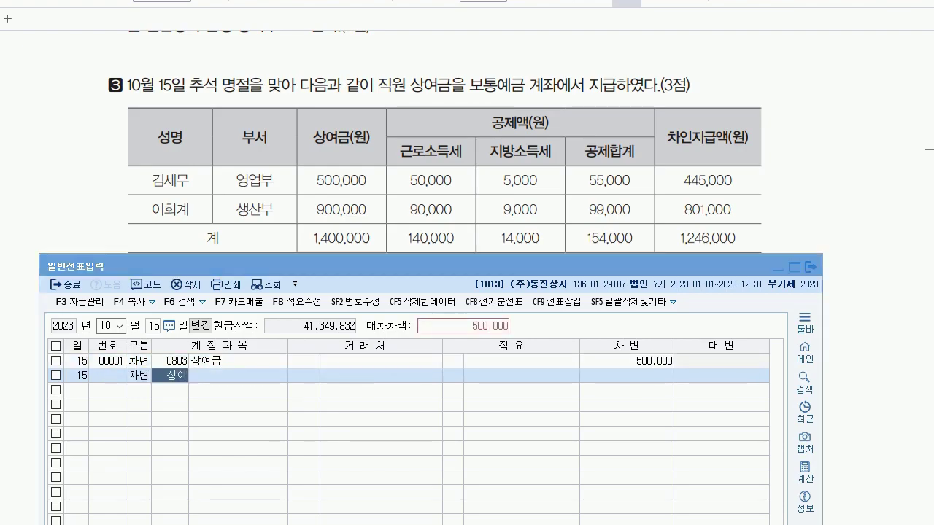
{"action": "key", "text": "Return"}
{"action": "key", "text": "Down"}
{"action": "key", "text": "Down"}
{"action": "key", "text": "Up"}
{"action": "key", "text": "Up"}
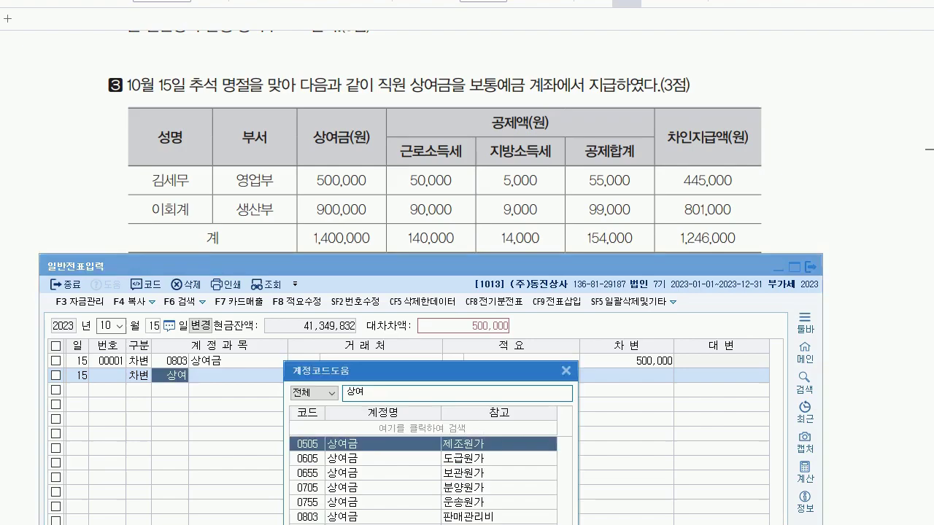
{"action": "key", "text": "Return"}
{"action": "key", "text": "Return"}
{"action": "key", "text": "Return"}
{"action": "key", "text": "Return"}
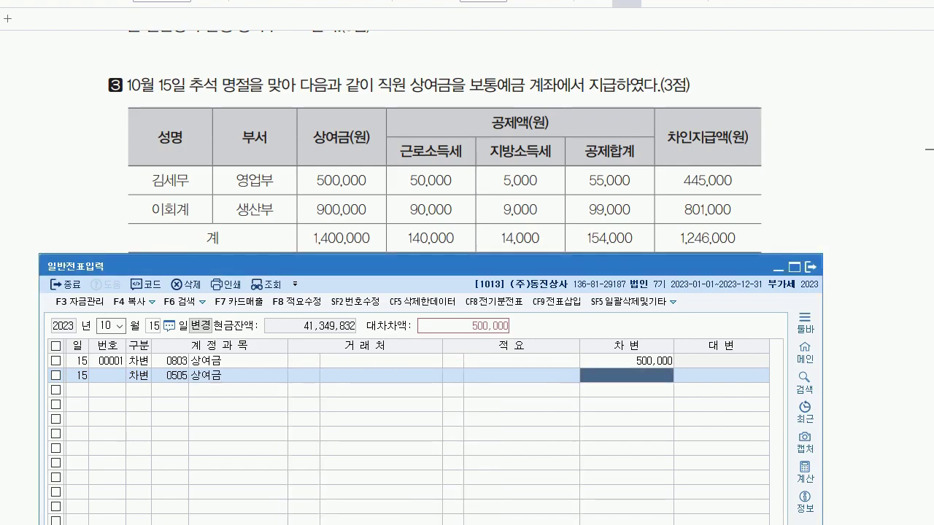
{"action": "type", "text": "900000"}
{"action": "key", "text": "Return"}
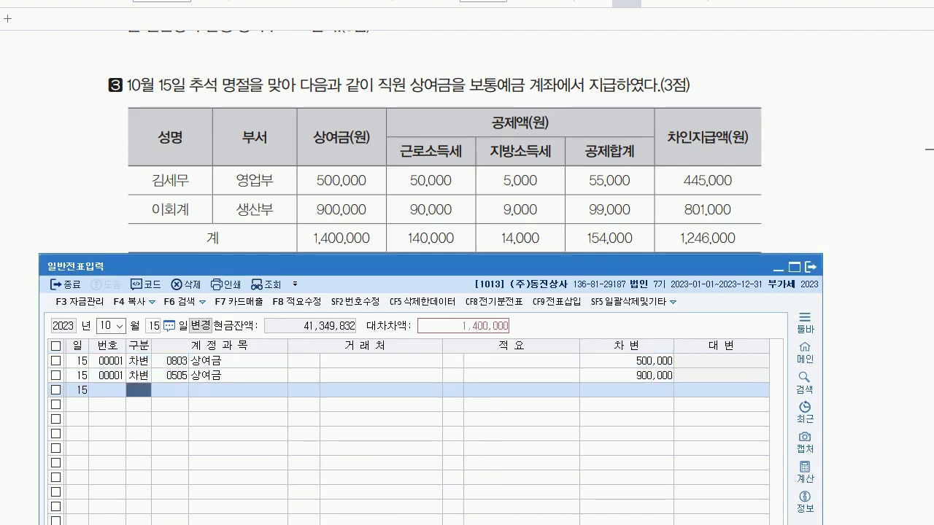
Step: Add a credit (대변) line for account 0254 예수금 with the amount 154,000 and no client
{"action": "type", "text": "4254"}
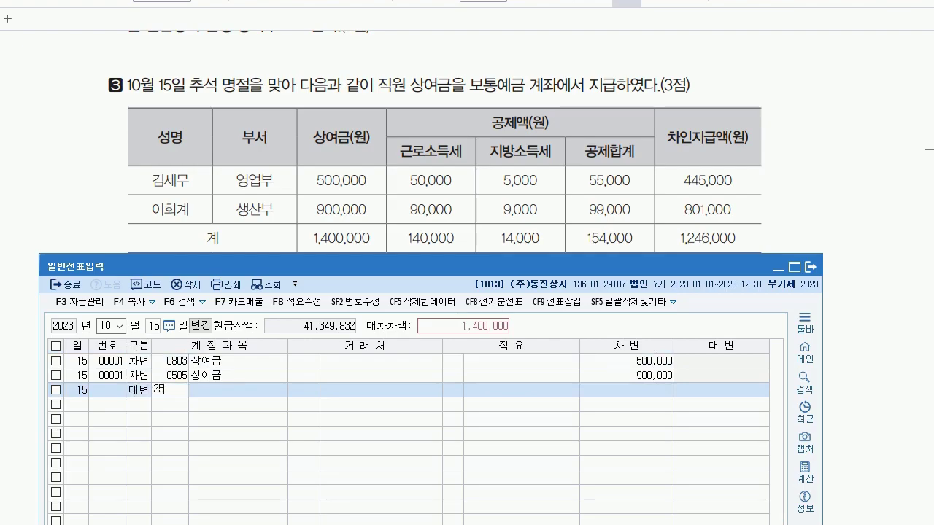
{"action": "key", "text": "Return"}
{"action": "key", "text": "Return"}
{"action": "key", "text": "Return"}
{"action": "key", "text": "Return"}
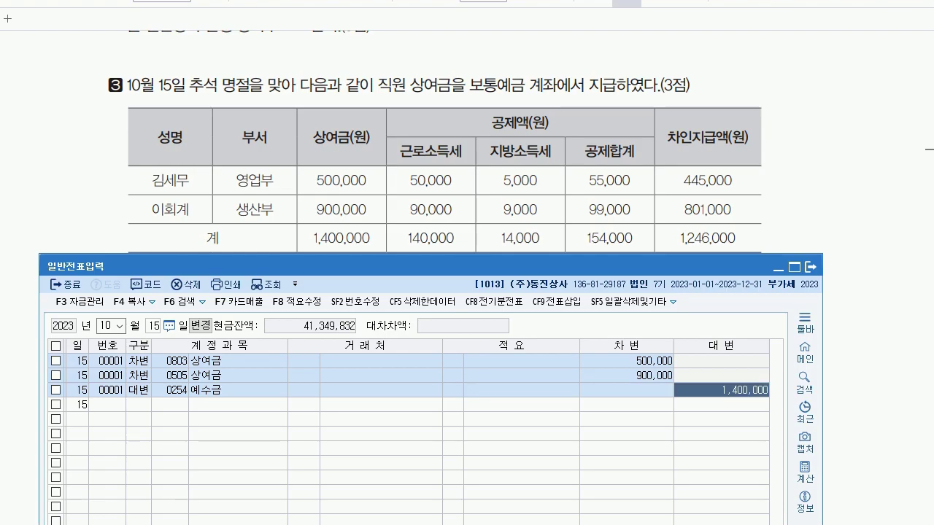
{"action": "type", "text": "154000"}
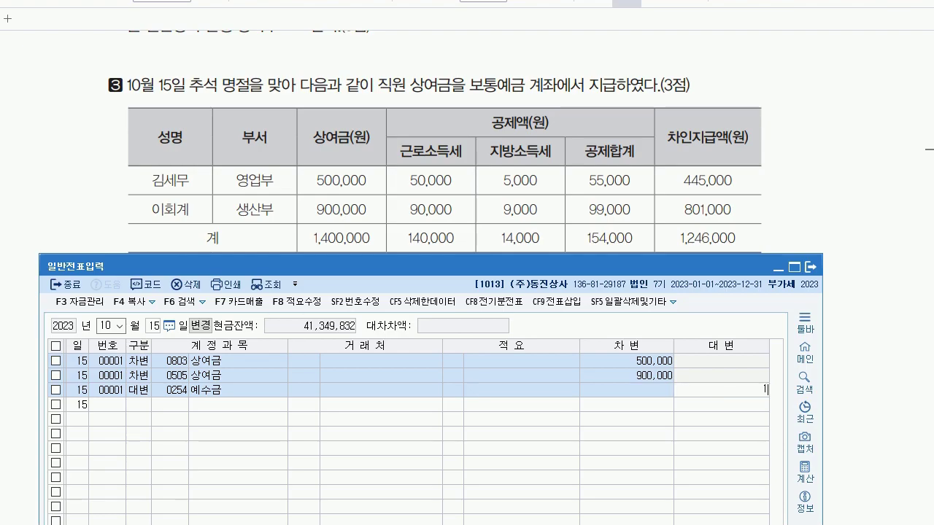
{"action": "key", "text": "Return"}
Step: Add a credit (대변) line for account 0103 보통예금 with the amount 1,246,000
{"action": "type", "text": "4"}
{"action": "key", "text": "Return"}
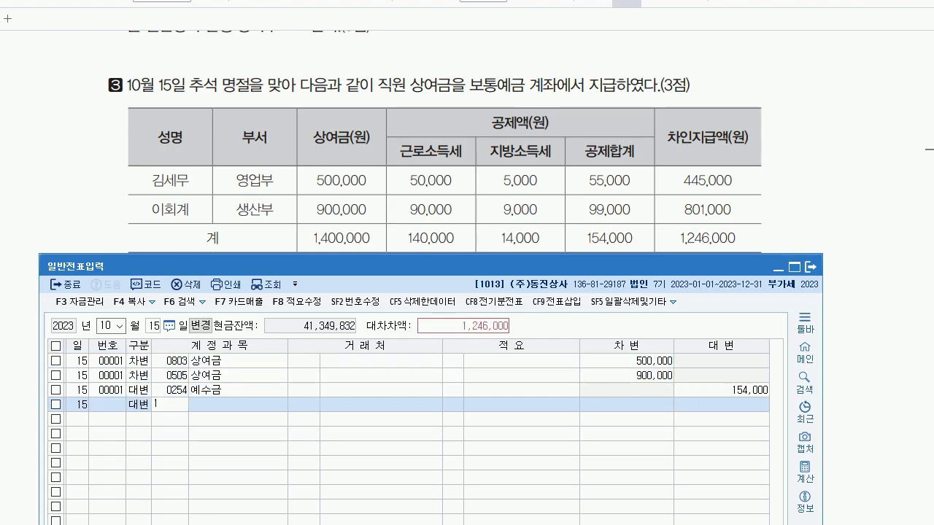
{"action": "type", "text": "103"}
{"action": "key", "text": "Return"}
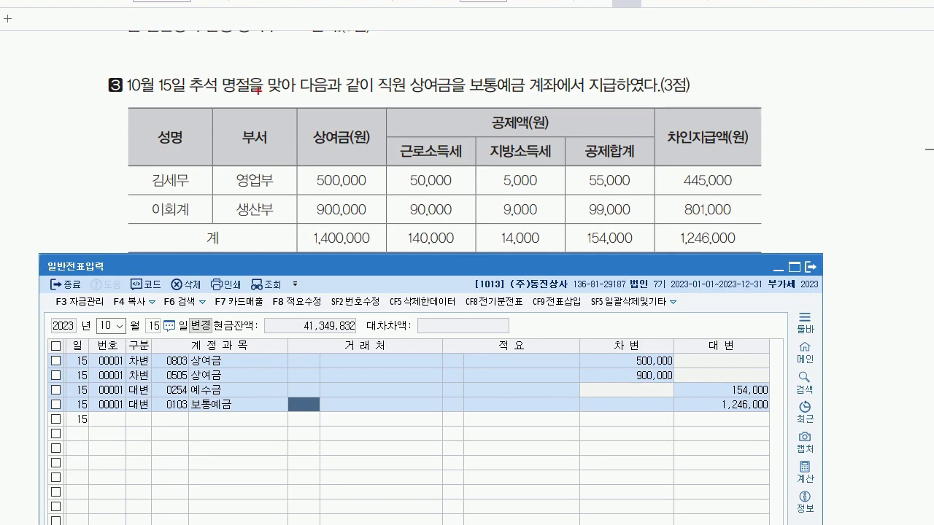
{"action": "mouse_move", "coordinate": [36, 124]}
{"action": "left_mouse_down"}
{"action": "mouse_move", "coordinate": [45, 126]}
{"action": "mouse_move", "coordinate": [44, 139]}
{"action": "left_mouse_up"}
{"action": "left_click_drag", "start_coordinate": [49, 118], "coordinate": [49, 146]}
{"action": "mouse_move", "coordinate": [54, 121]}
{"action": "left_mouse_down"}
{"action": "mouse_move", "coordinate": [58, 140]}
{"action": "mouse_move", "coordinate": [81, 143]}
{"action": "mouse_move", "coordinate": [33, 173]}
{"action": "mouse_move", "coordinate": [41, 172]}
{"action": "left_mouse_up"}
{"action": "mouse_move", "coordinate": [47, 157]}
{"action": "left_mouse_down"}
{"action": "mouse_move", "coordinate": [46, 172]}
{"action": "mouse_move", "coordinate": [51, 162]}
{"action": "left_mouse_up"}
{"action": "left_click_drag", "start_coordinate": [57, 163], "coordinate": [54, 174]}
{"action": "left_click_drag", "start_coordinate": [57, 166], "coordinate": [62, 167]}
{"action": "left_click_drag", "start_coordinate": [57, 172], "coordinate": [65, 198]}
{"action": "left_click_drag", "start_coordinate": [67, 159], "coordinate": [80, 166]}
{"action": "mouse_move", "coordinate": [70, 171]}
{"action": "left_mouse_down"}
{"action": "mouse_move", "coordinate": [77, 179]}
{"action": "mouse_move", "coordinate": [36, 211]}
{"action": "mouse_move", "coordinate": [48, 220]}
{"action": "mouse_move", "coordinate": [86, 200]}
{"action": "left_mouse_up"}
{"action": "left_click_drag", "start_coordinate": [72, 210], "coordinate": [75, 218]}
{"action": "left_click_drag", "start_coordinate": [79, 194], "coordinate": [88, 204]}
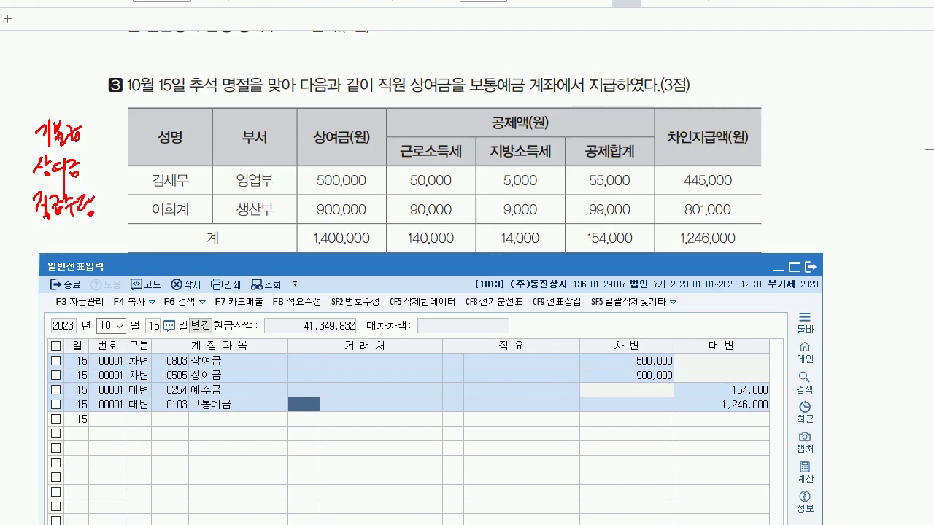
{"action": "mouse_move", "coordinate": [48, 220]}
{"action": "left_mouse_down"}
{"action": "mouse_move", "coordinate": [37, 242]}
{"action": "mouse_move", "coordinate": [48, 223]}
{"action": "mouse_move", "coordinate": [56, 237]}
{"action": "mouse_move", "coordinate": [86, 239]}
{"action": "mouse_move", "coordinate": [96, 226]}
{"action": "mouse_move", "coordinate": [95, 241]}
{"action": "left_mouse_up"}
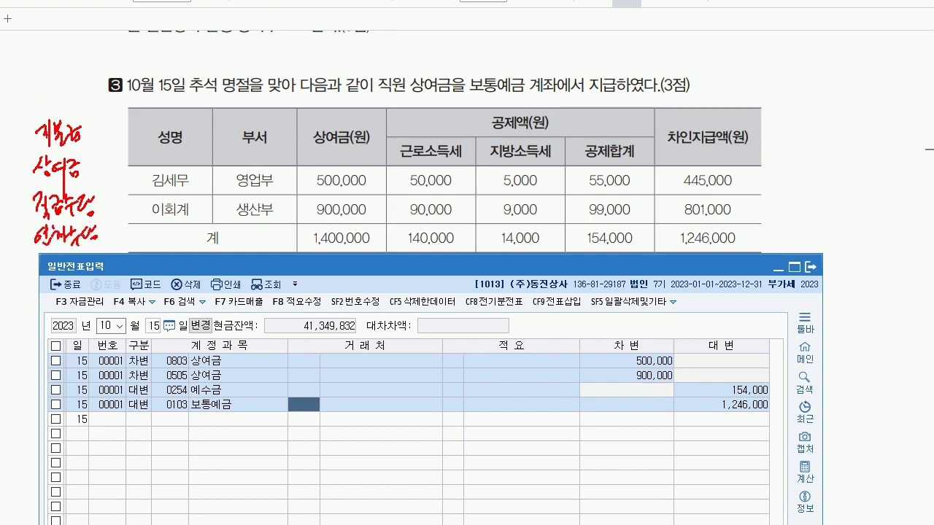
{"action": "left_click_drag", "start_coordinate": [69, 257], "coordinate": [82, 271]}
{"action": "mouse_move", "coordinate": [68, 173]}
{"action": "left_mouse_down"}
{"action": "mouse_move", "coordinate": [77, 187]}
{"action": "mouse_move", "coordinate": [54, 190]}
{"action": "mouse_move", "coordinate": [33, 159]}
{"action": "mouse_move", "coordinate": [82, 191]}
{"action": "left_mouse_up"}
{"action": "mouse_move", "coordinate": [96, 134]}
{"action": "left_mouse_down"}
{"action": "mouse_move", "coordinate": [44, 150]}
{"action": "mouse_move", "coordinate": [22, 202]}
{"action": "left_mouse_up"}
{"action": "mouse_move", "coordinate": [73, 188]}
{"action": "left_mouse_down"}
{"action": "mouse_move", "coordinate": [103, 213]}
{"action": "mouse_move", "coordinate": [20, 243]}
{"action": "mouse_move", "coordinate": [67, 83]}
{"action": "mouse_move", "coordinate": [88, 155]}
{"action": "left_mouse_up"}
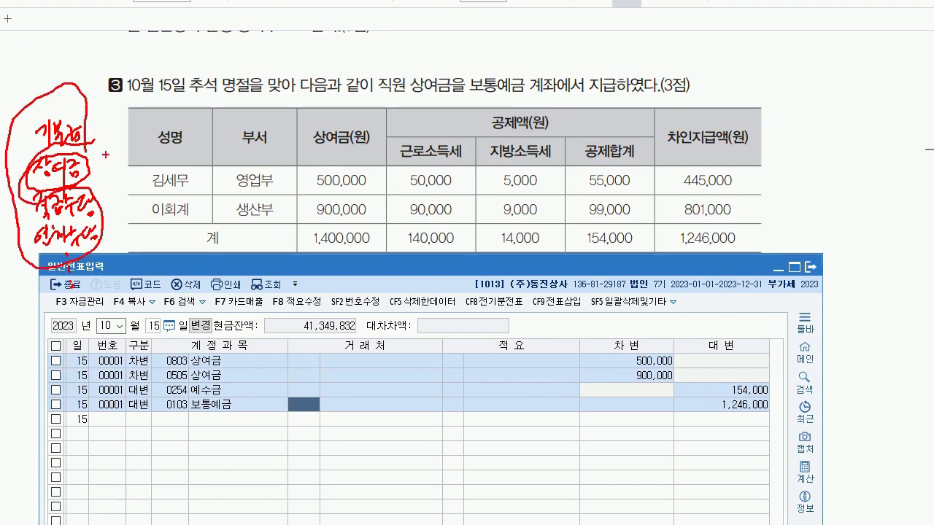
{"action": "mouse_move", "coordinate": [116, 108]}
{"action": "left_mouse_down"}
{"action": "mouse_move", "coordinate": [130, 130]}
{"action": "mouse_move", "coordinate": [140, 115]}
{"action": "mouse_move", "coordinate": [144, 128]}
{"action": "mouse_move", "coordinate": [130, 158]}
{"action": "left_mouse_up"}
{"action": "mouse_move", "coordinate": [119, 155]}
{"action": "left_mouse_down"}
{"action": "mouse_move", "coordinate": [133, 168]}
{"action": "mouse_move", "coordinate": [152, 154]}
{"action": "mouse_move", "coordinate": [151, 163]}
{"action": "left_mouse_up"}
{"action": "left_click_drag", "start_coordinate": [112, 108], "coordinate": [114, 122]}
{"action": "left_click_drag", "start_coordinate": [111, 141], "coordinate": [120, 150]}
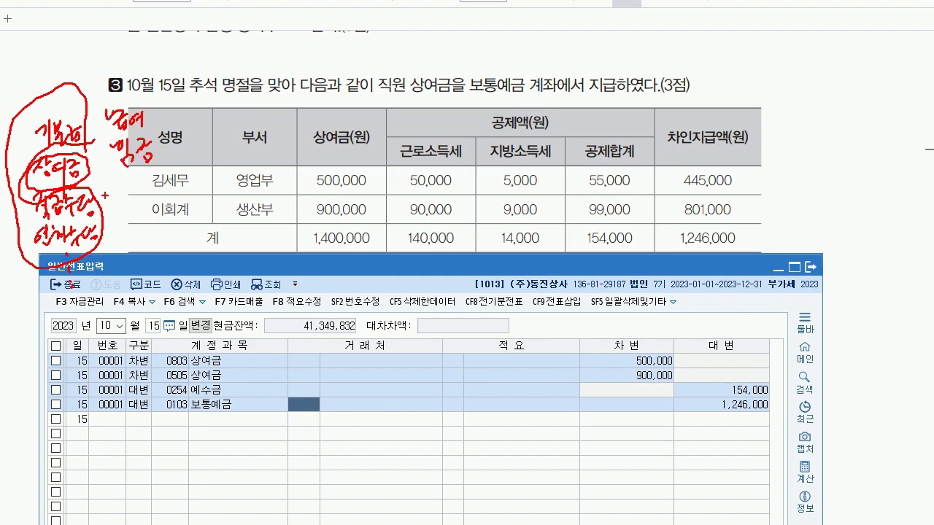
{"action": "key", "text": "Escape"}
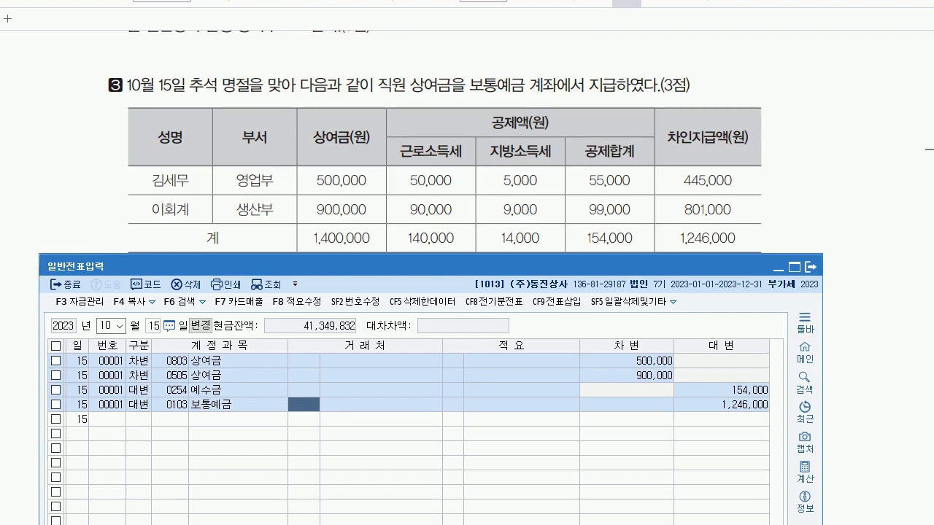
Step: Bring question 4 of the exam into view and set the voucher date to 11월 11일
{"action": "key", "text": "alt+Tab"}
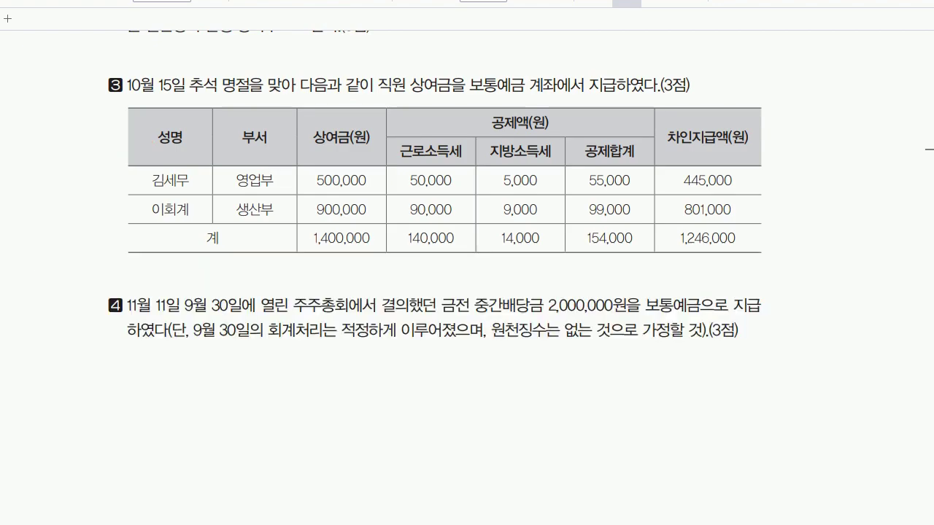
{"action": "scroll", "coordinate": [467, 263], "scroll_direction": "down", "scroll_amount": 3}
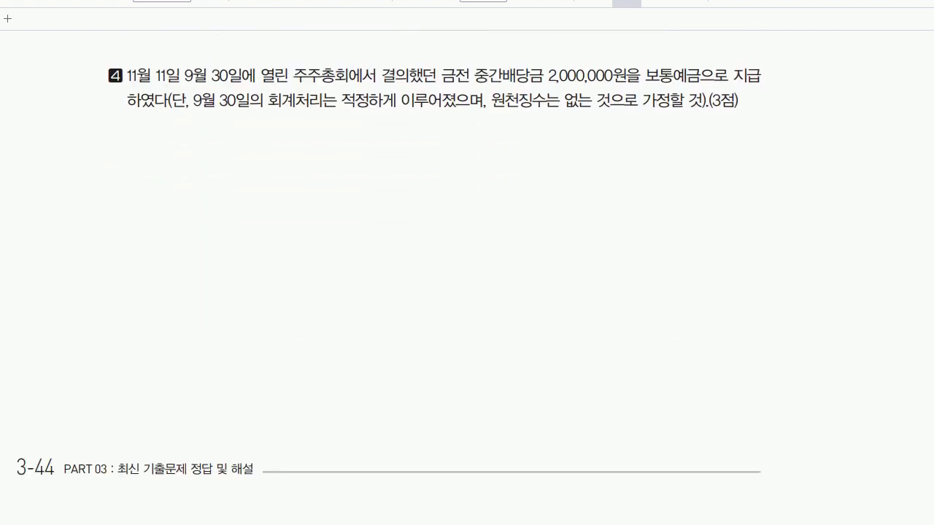
{"action": "key", "text": "alt+Tab"}
{"action": "left_click", "coordinate": [111, 327]}
{"action": "type", "text": "11"}
{"action": "key", "text": "Return"}
{"action": "type", "text": "11"}
{"action": "key", "text": "Return"}
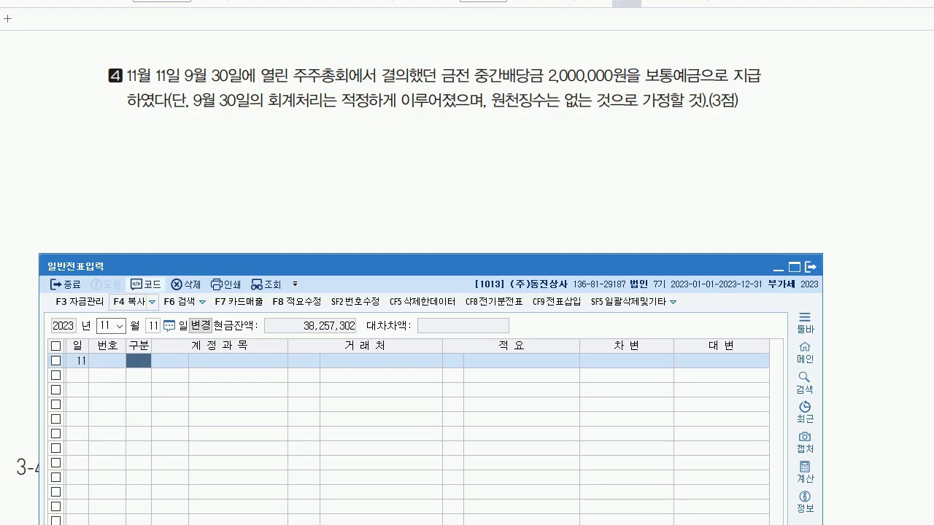
Step: Look up the 9월 30일 vouchers and examine the account, client and amount of the 중간배당금 entry
{"action": "left_click", "coordinate": [105, 325]}
{"action": "type", "text": "0930"}
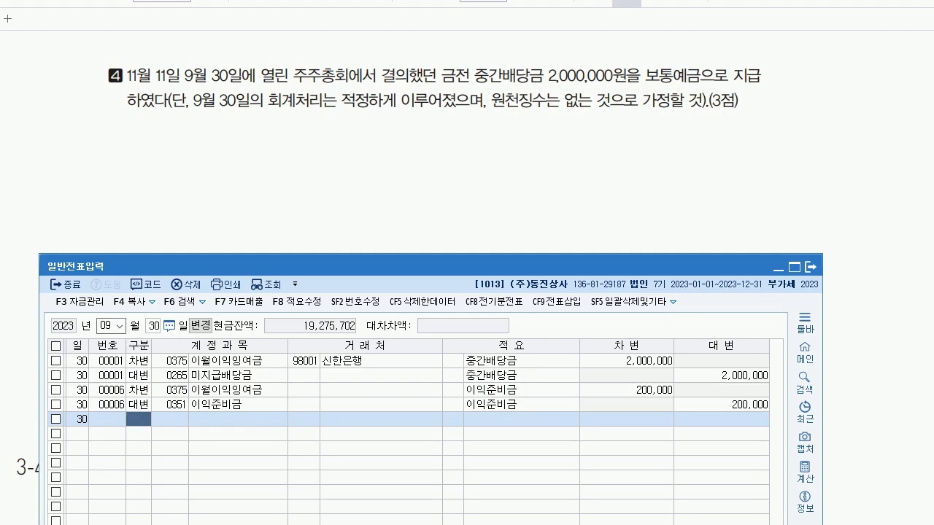
{"action": "left_click", "coordinate": [170, 360]}
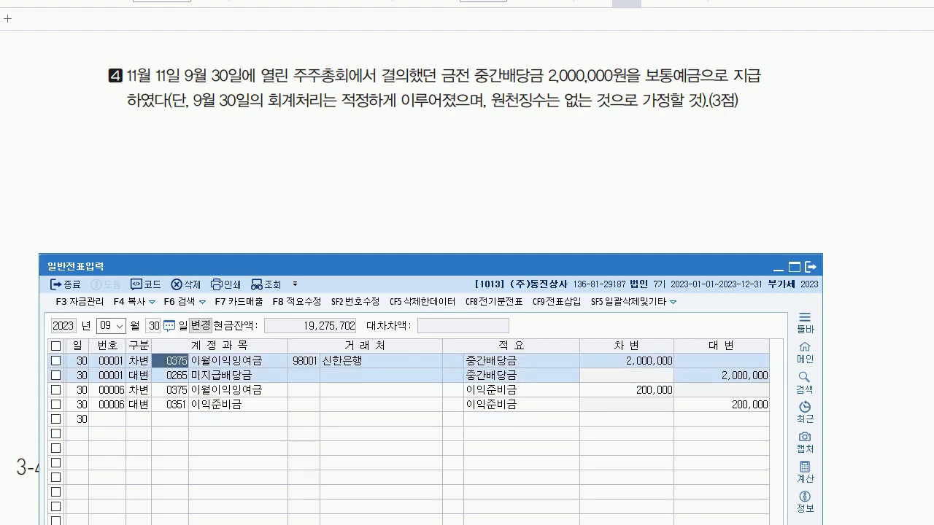
{"action": "left_click", "coordinate": [304, 375]}
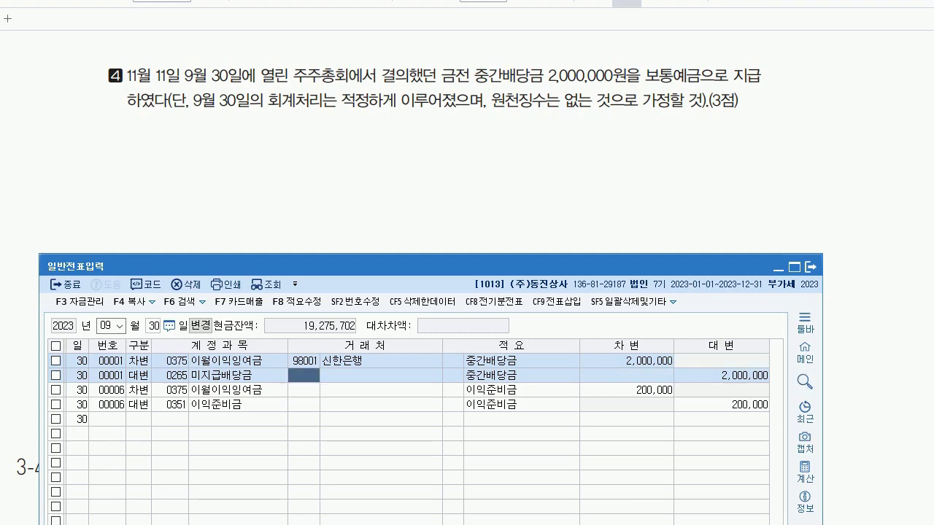
{"action": "left_click", "coordinate": [720, 375]}
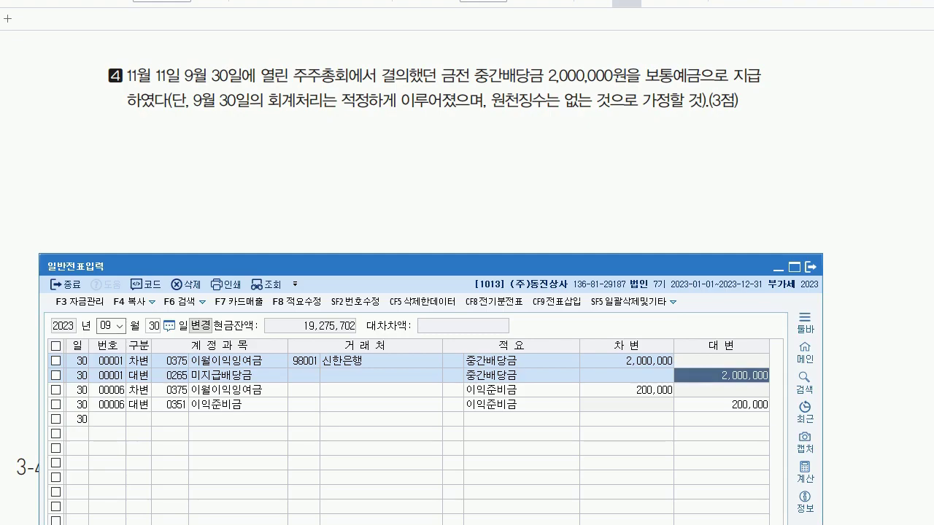
{"action": "left_click", "coordinate": [170, 375]}
Step: Return the voucher date from 9월 30일 to 11월 11일
{"action": "left_click", "coordinate": [108, 326]}
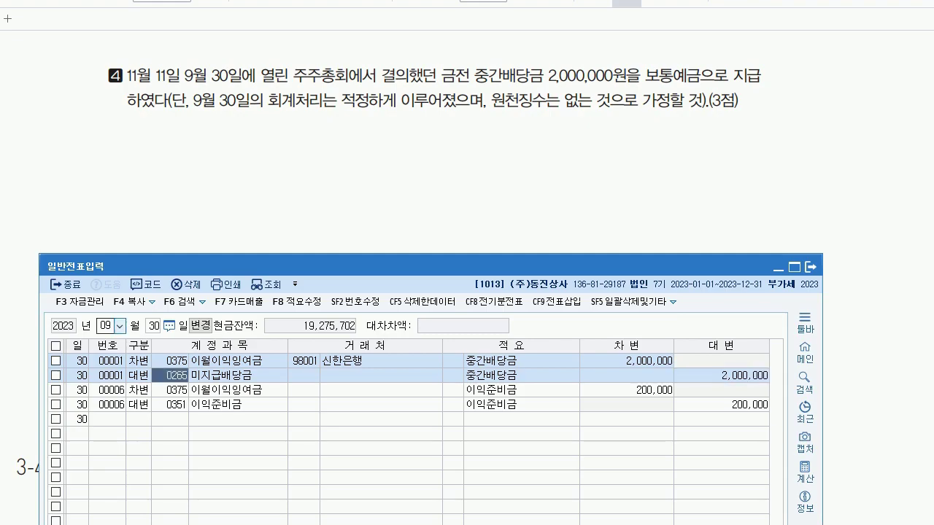
{"action": "type", "text": "11"}
{"action": "key", "text": "Return"}
{"action": "type", "text": "11"}
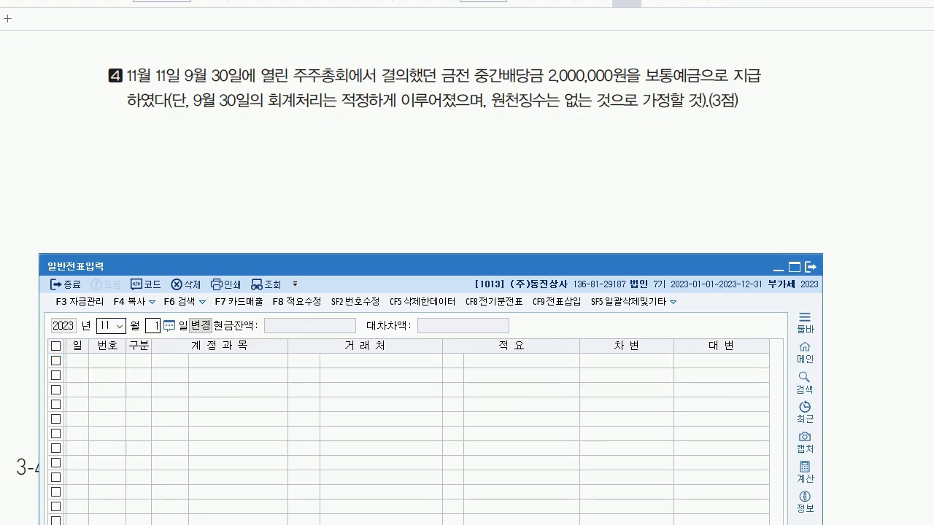
{"action": "key", "text": "Return"}
Step: Add a debit (차변) line for account 0265 미지급배당금 with the amount 2,000,000 and no client
{"action": "type", "text": "3"}
{"action": "key", "text": "Return"}
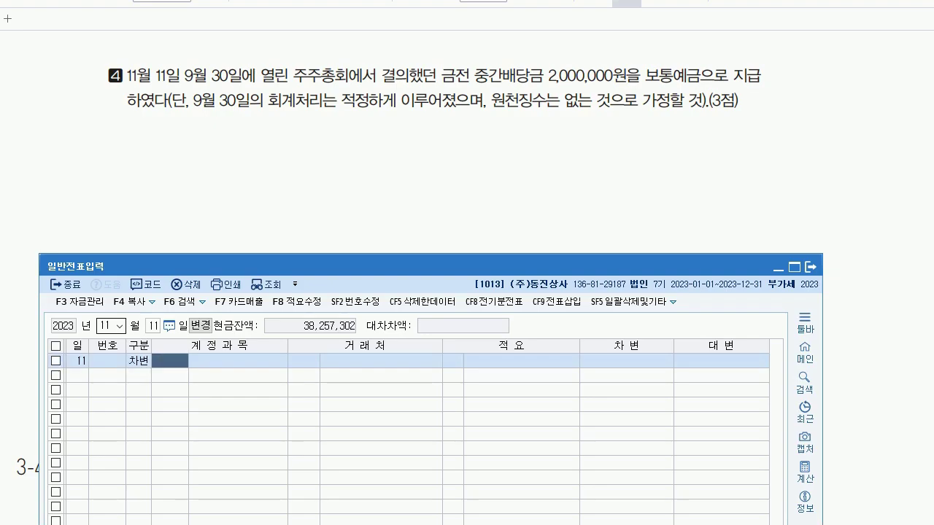
{"action": "type", "text": "미지"}
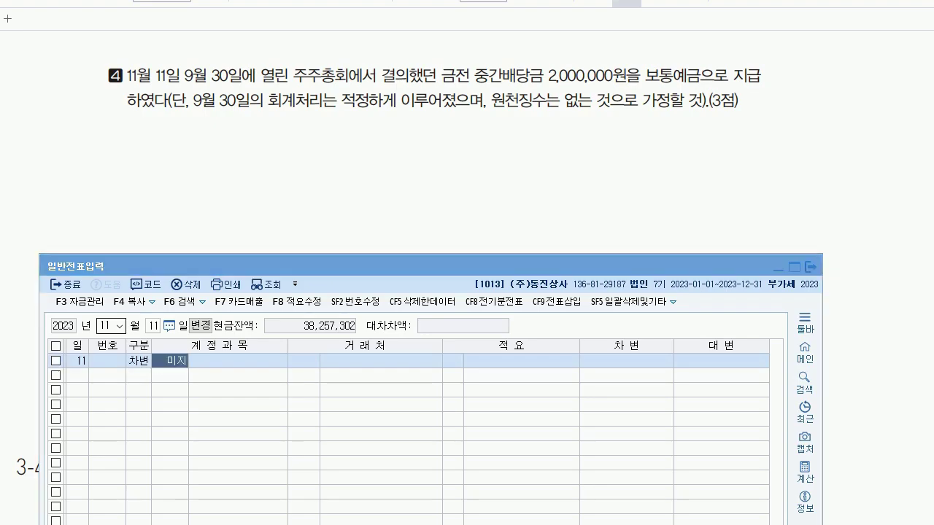
{"action": "key", "text": "Return"}
{"action": "key", "text": "Down"}
{"action": "key", "text": "Down"}
{"action": "key", "text": "Down"}
{"action": "key", "text": "Return"}
{"action": "key", "text": "Return"}
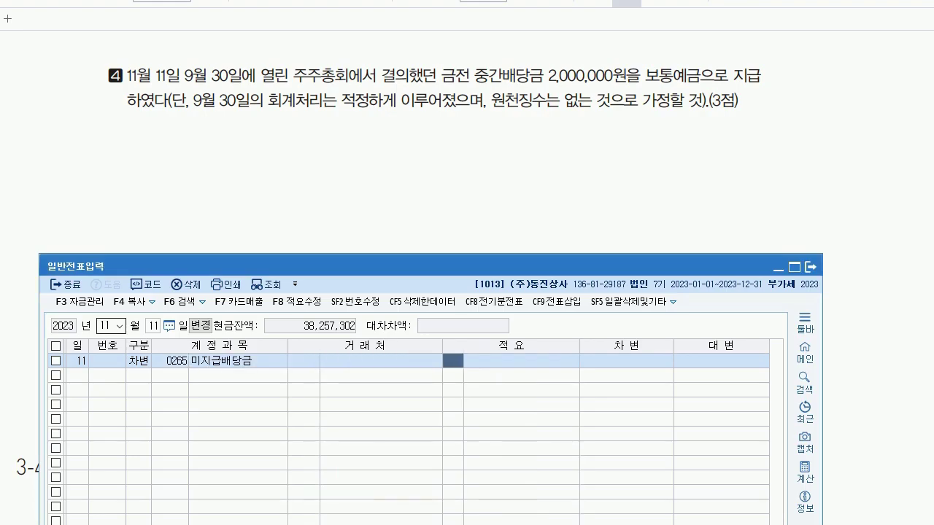
{"action": "key", "text": "Return"}
{"action": "key", "text": "Return"}
{"action": "type", "text": "2,000,000"}
{"action": "key", "text": "Return"}
Step: Add a credit (대변) line for account 0103 보통예금 with the amount 2,000,000
{"action": "type", "text": "4"}
{"action": "key", "text": "Return"}
{"action": "type", "text": "103"}
{"action": "key", "text": "Return"}
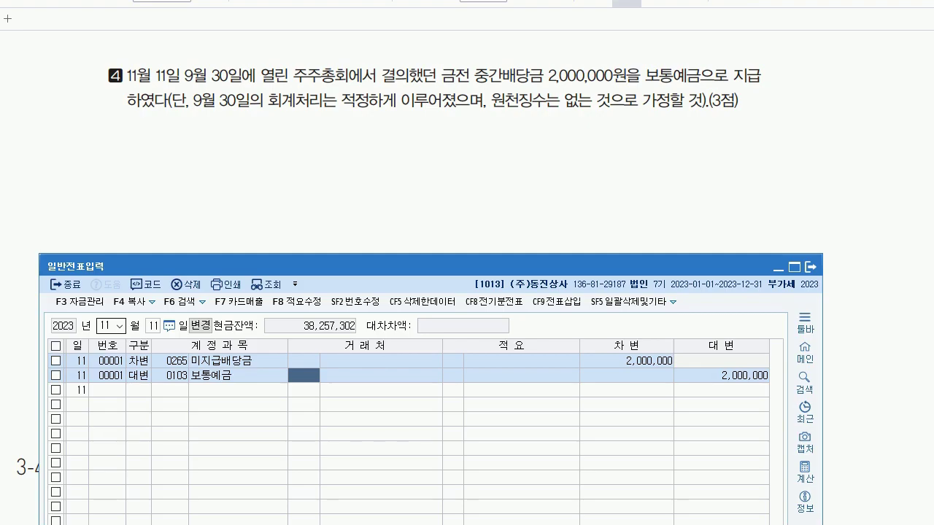
Step: Bring question 5 of the exam into view and set the voucher date to 12월 28일
{"action": "scroll", "coordinate": [467, 277], "scroll_direction": "down", "scroll_amount": 10}
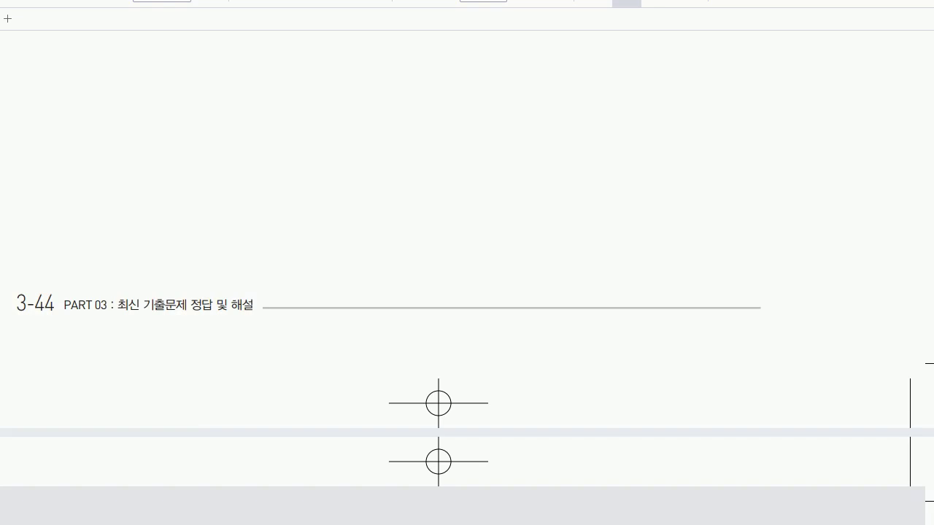
{"action": "scroll", "coordinate": [467, 277], "scroll_direction": "up", "scroll_amount": 1}
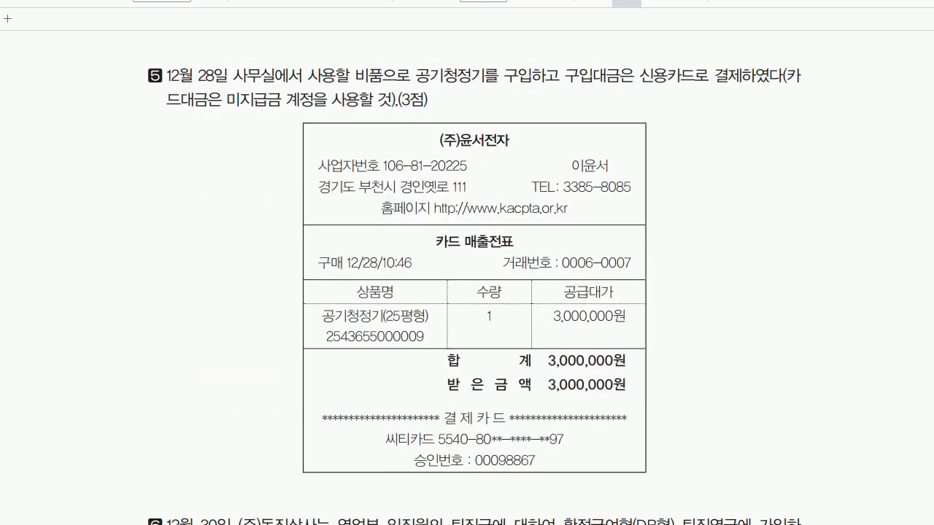
{"action": "key", "text": "alt+Tab"}
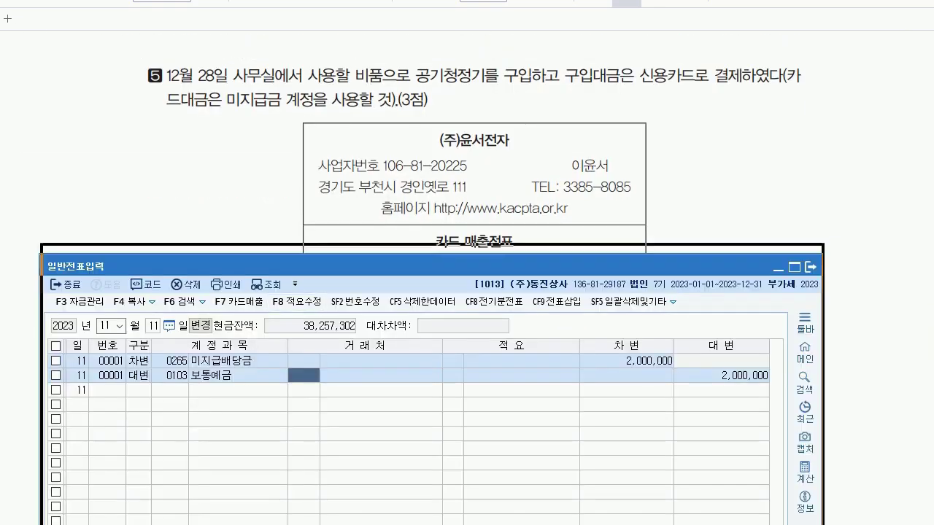
{"action": "type", "text": "12"}
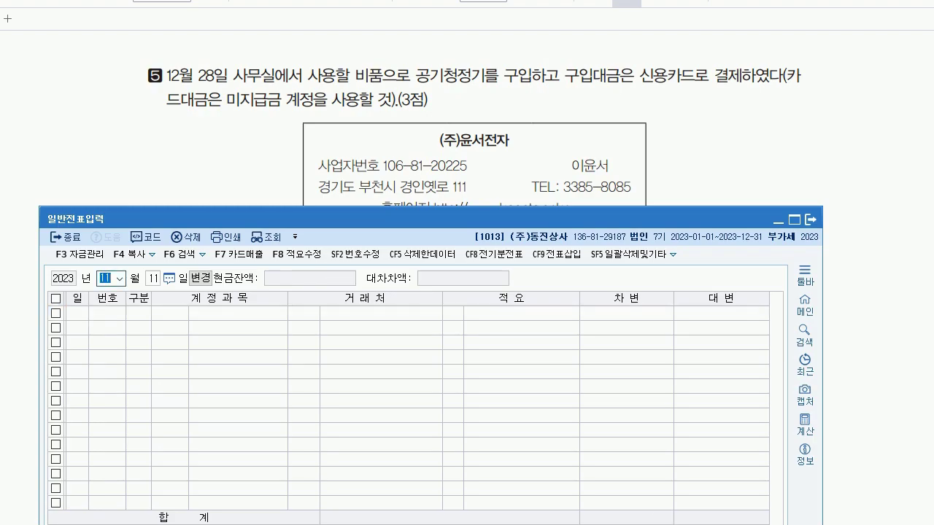
{"action": "key", "text": "Return"}
{"action": "type", "text": "2"}
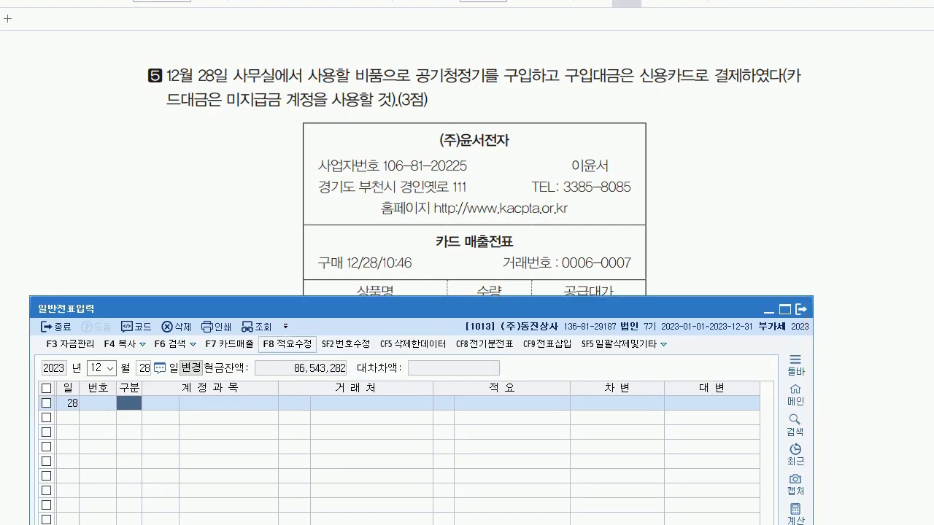
Step: Add a debit (차변) line for account 0212 비품 with the amount 3,000,000 and no client
{"action": "type", "text": "3"}
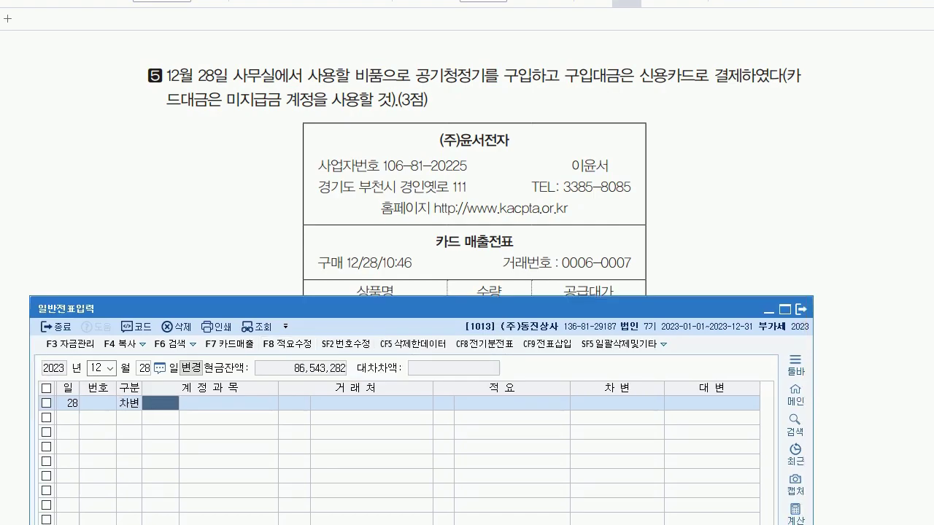
{"action": "type", "text": "212"}
{"action": "key", "text": "Return"}
{"action": "key", "text": "Return"}
{"action": "key", "text": "Return"}
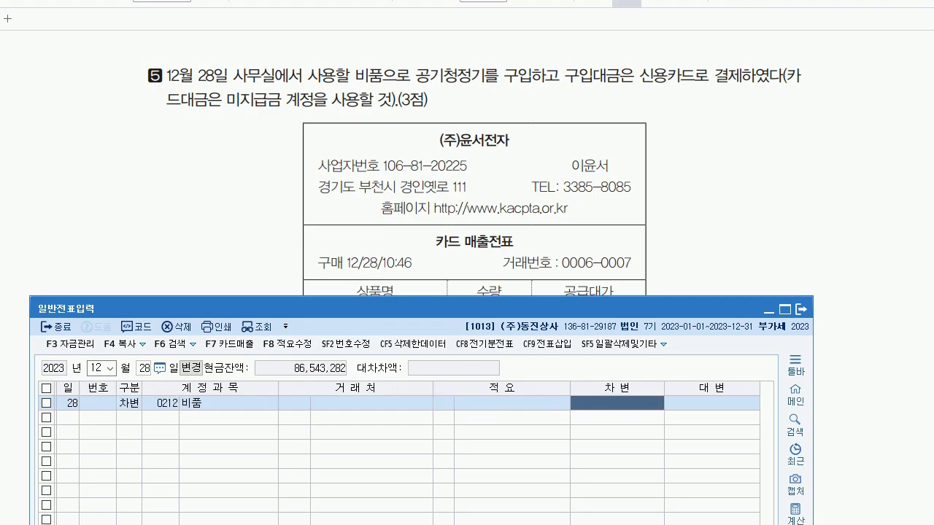
{"action": "type", "text": "3000000"}
{"action": "key", "text": "Return"}
Step: Add a credit (대변) line for account 0253 미지급금 with the amount 3,000,000 and the client 씨티카드 named on the receipt
{"action": "type", "text": "4253"}
{"action": "key", "text": "Return"}
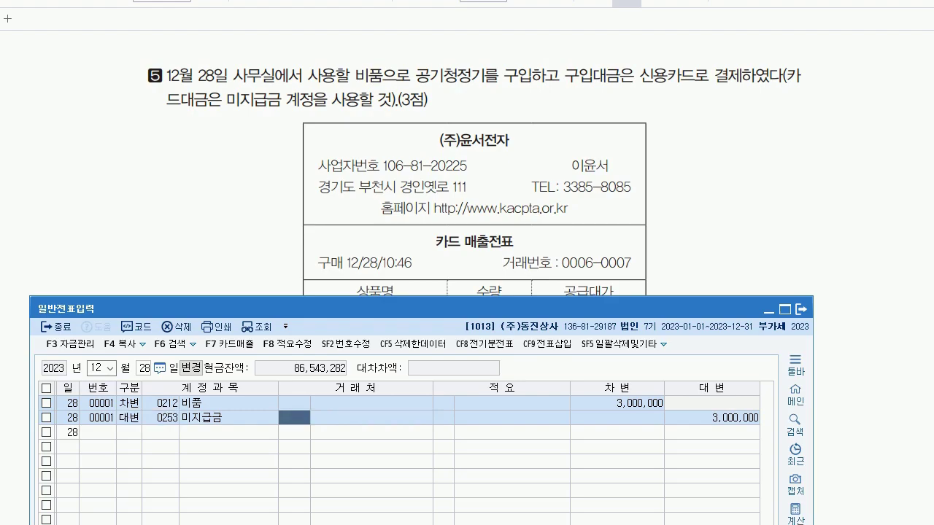
{"action": "key", "text": "alt+Tab"}
{"action": "scroll", "coordinate": [474, 277], "scroll_direction": "down", "scroll_amount": 3}
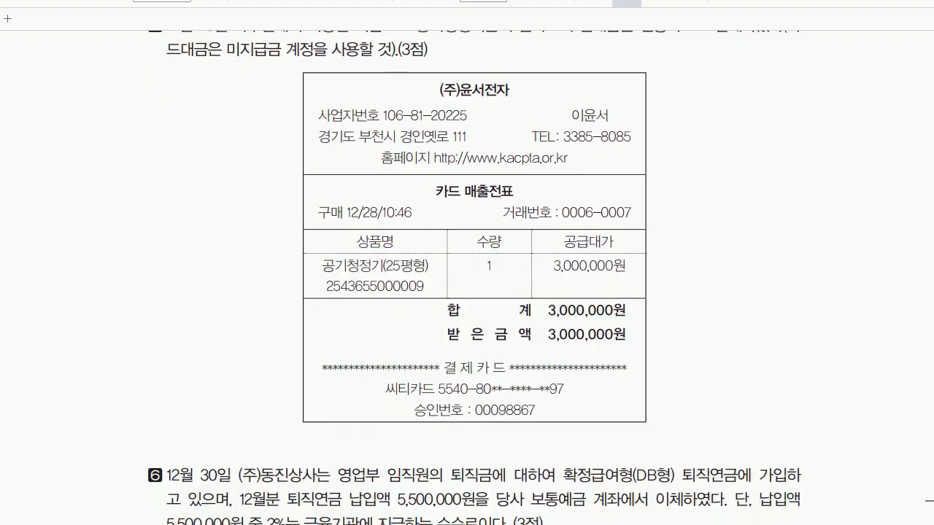
{"action": "scroll", "coordinate": [474, 277], "scroll_direction": "down", "scroll_amount": 8}
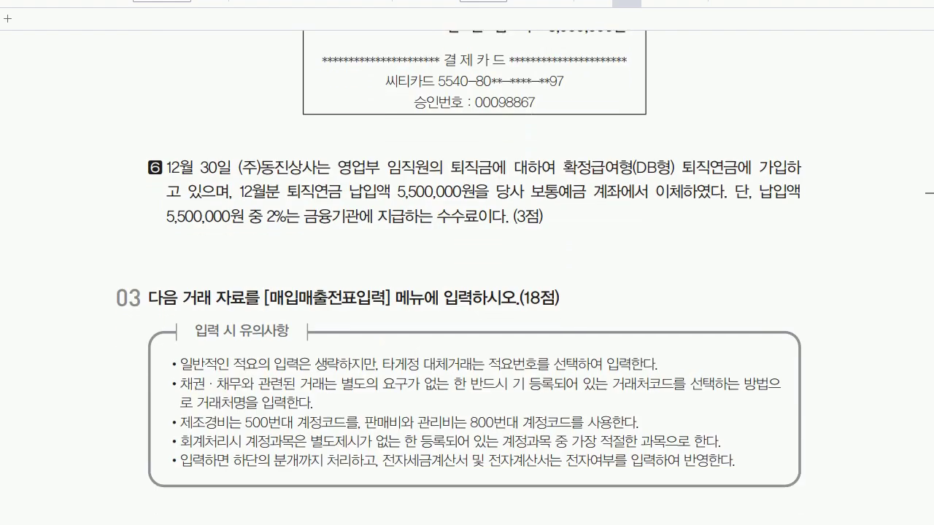
{"action": "key", "text": "alt+Tab"}
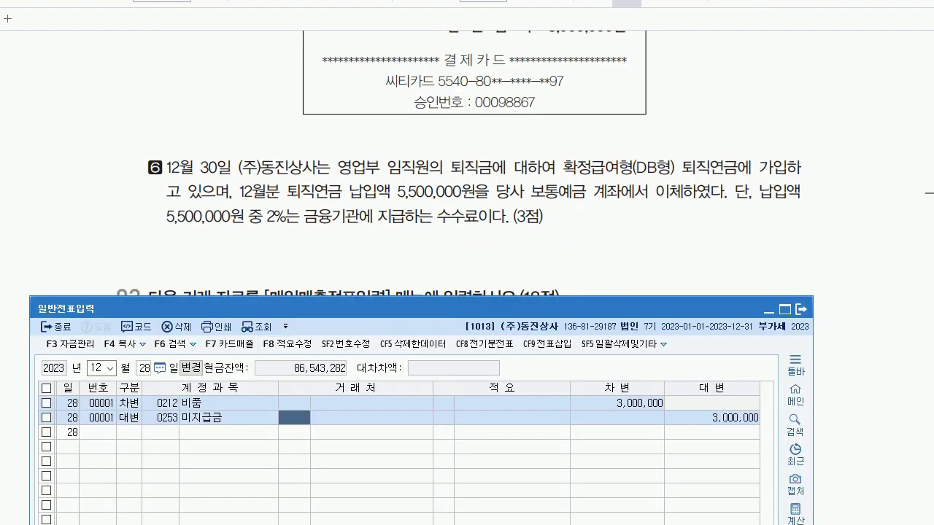
{"action": "type", "text": "씨티"}
{"action": "key", "text": "Return"}
{"action": "key", "text": "Return"}
{"action": "key", "text": "Return"}
{"action": "key", "text": "Return"}
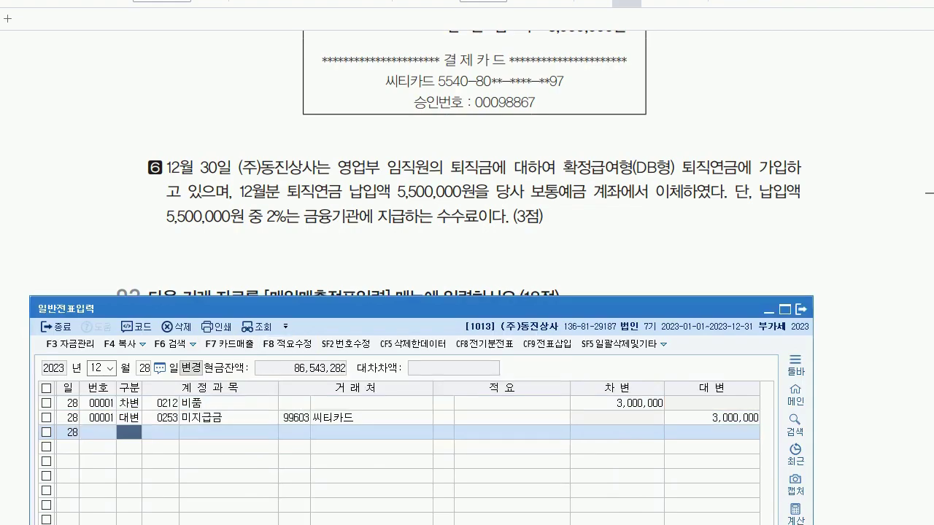
Step: Bring question 6 of the exam into view and set the voucher date to 12월 30일
{"action": "key", "text": "alt+Tab"}
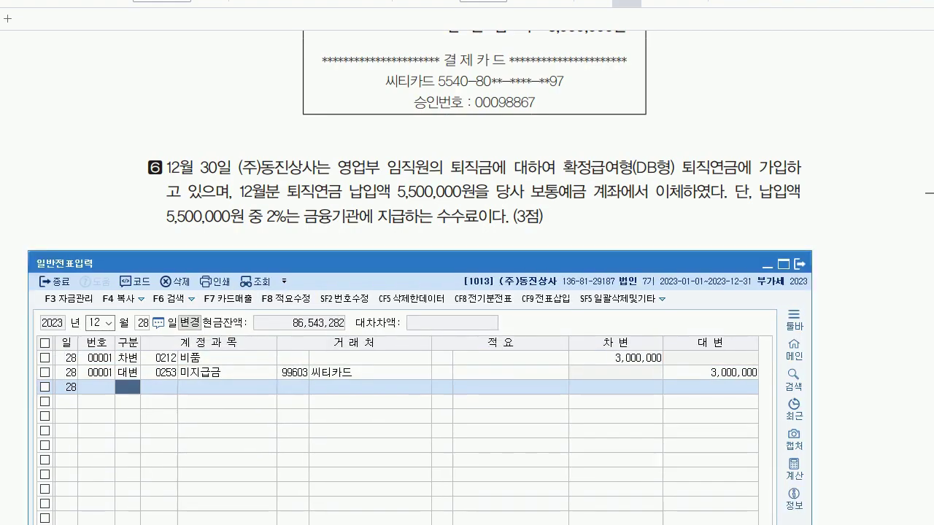
{"action": "scroll", "coordinate": [467, 292], "scroll_direction": "down", "scroll_amount": 3}
{"action": "scroll", "coordinate": [467, 292], "scroll_direction": "down", "scroll_amount": 1}
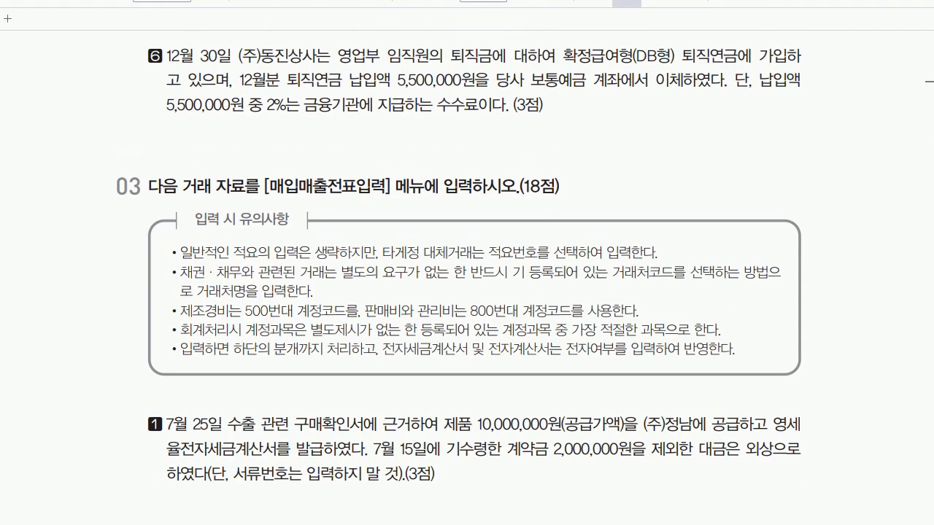
{"action": "key", "text": "alt+Tab"}
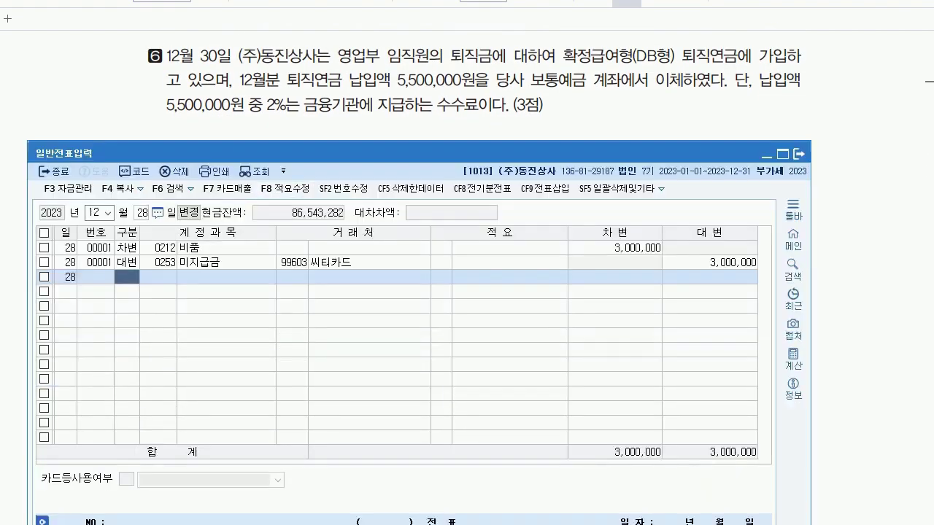
{"action": "left_click", "coordinate": [141, 212]}
{"action": "type", "text": "30"}
{"action": "key", "text": "Return"}
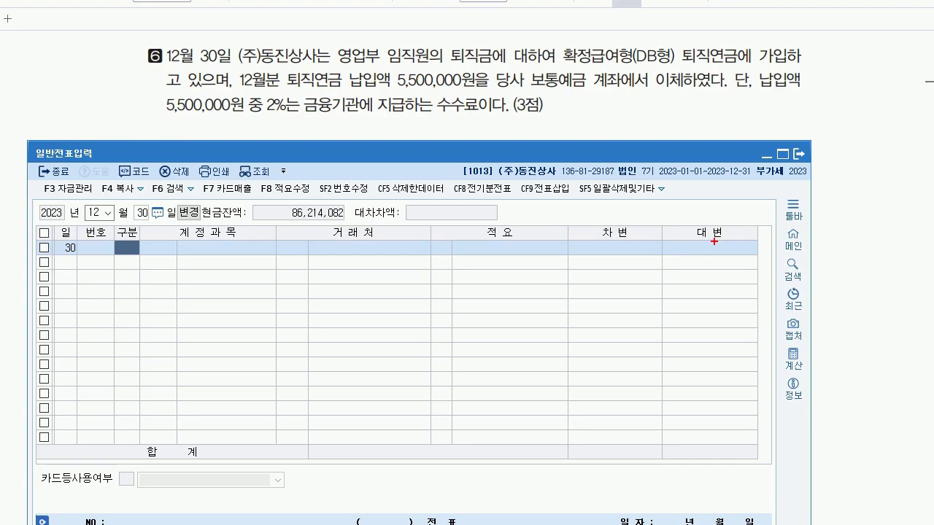
{"action": "mouse_move", "coordinate": [568, 63]}
{"action": "left_mouse_down"}
{"action": "mouse_move", "coordinate": [661, 63]}
{"action": "mouse_move", "coordinate": [702, 51]}
{"action": "left_mouse_up"}
{"action": "left_click_drag", "start_coordinate": [617, 65], "coordinate": [617, 95]}
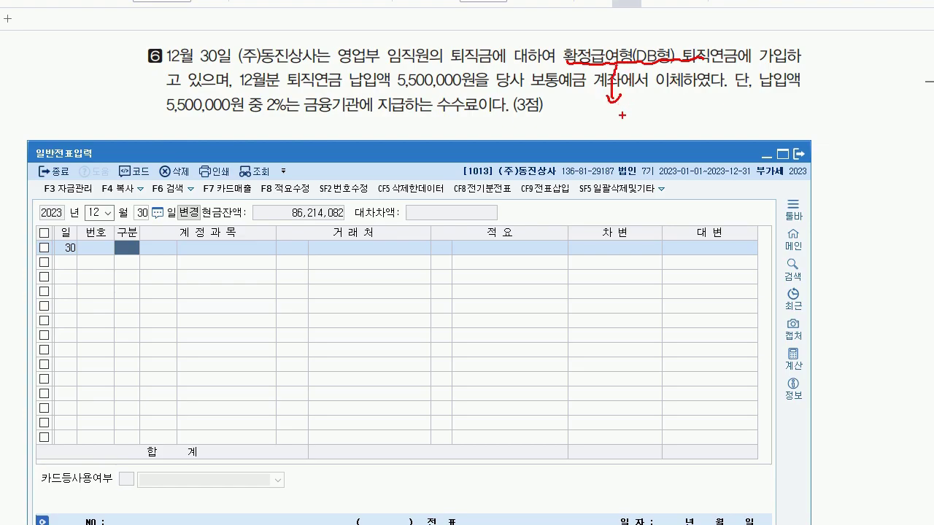
{"action": "mouse_move", "coordinate": [614, 107]}
{"action": "left_mouse_down"}
{"action": "mouse_move", "coordinate": [624, 135]}
{"action": "mouse_move", "coordinate": [642, 112]}
{"action": "mouse_move", "coordinate": [632, 121]}
{"action": "mouse_move", "coordinate": [664, 121]}
{"action": "mouse_move", "coordinate": [666, 130]}
{"action": "mouse_move", "coordinate": [679, 121]}
{"action": "mouse_move", "coordinate": [680, 132]}
{"action": "mouse_move", "coordinate": [689, 114]}
{"action": "mouse_move", "coordinate": [693, 132]}
{"action": "left_mouse_up"}
{"action": "mouse_move", "coordinate": [693, 111]}
{"action": "left_mouse_down"}
{"action": "mouse_move", "coordinate": [704, 134]}
{"action": "mouse_move", "coordinate": [718, 132]}
{"action": "left_mouse_up"}
{"action": "mouse_move", "coordinate": [718, 124]}
{"action": "left_mouse_down"}
{"action": "mouse_move", "coordinate": [733, 118]}
{"action": "mouse_move", "coordinate": [738, 127]}
{"action": "left_mouse_up"}
{"action": "left_click_drag", "start_coordinate": [731, 130], "coordinate": [737, 134]}
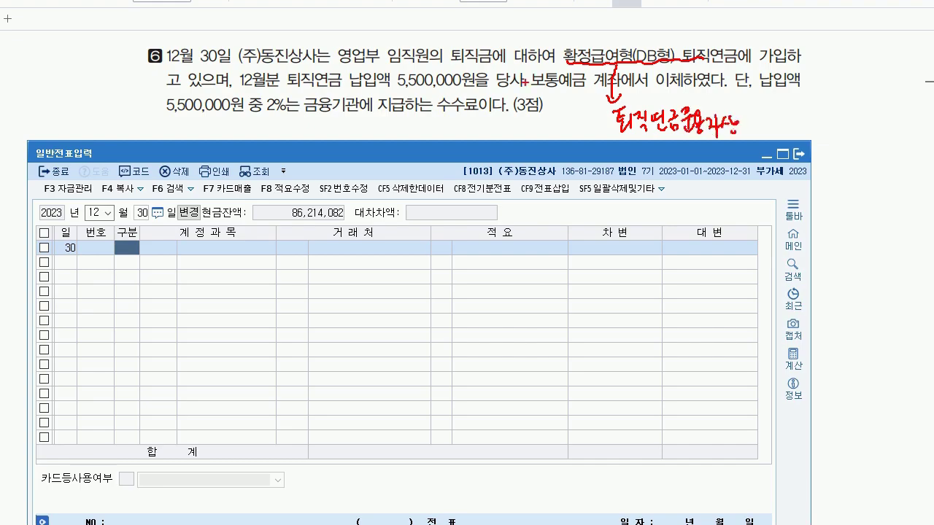
{"action": "left_click_drag", "start_coordinate": [572, 105], "coordinate": [581, 114]}
{"action": "left_click_drag", "start_coordinate": [582, 106], "coordinate": [604, 113]}
{"action": "left_click_drag", "start_coordinate": [86, 113], "coordinate": [88, 114]}
{"action": "left_click_drag", "start_coordinate": [103, 108], "coordinate": [112, 118]}
{"action": "left_click_drag", "start_coordinate": [112, 115], "coordinate": [127, 124]}
{"action": "left_click_drag", "start_coordinate": [121, 125], "coordinate": [127, 136]}
{"action": "mouse_move", "coordinate": [131, 120]}
{"action": "left_mouse_down"}
{"action": "mouse_move", "coordinate": [138, 131]}
{"action": "mouse_move", "coordinate": [150, 130]}
{"action": "left_mouse_up"}
{"action": "mouse_move", "coordinate": [151, 119]}
{"action": "left_mouse_down"}
{"action": "mouse_move", "coordinate": [156, 139]}
{"action": "mouse_move", "coordinate": [165, 128]}
{"action": "left_mouse_up"}
{"action": "mouse_move", "coordinate": [168, 115]}
{"action": "left_mouse_down"}
{"action": "mouse_move", "coordinate": [169, 136]}
{"action": "mouse_move", "coordinate": [180, 118]}
{"action": "mouse_move", "coordinate": [182, 133]}
{"action": "left_mouse_up"}
{"action": "left_click_drag", "start_coordinate": [186, 117], "coordinate": [193, 136]}
{"action": "left_click_drag", "start_coordinate": [111, 143], "coordinate": [202, 144]}
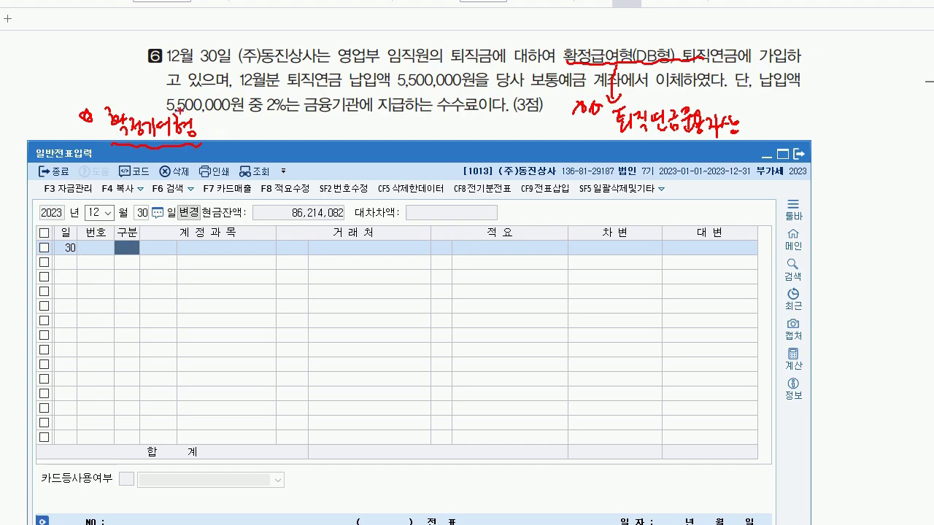
{"action": "left_click", "coordinate": [205, 124]}
{"action": "left_click", "coordinate": [205, 128]}
{"action": "mouse_move", "coordinate": [241, 122]}
{"action": "left_mouse_down"}
{"action": "mouse_move", "coordinate": [249, 146]}
{"action": "mouse_move", "coordinate": [264, 132]}
{"action": "mouse_move", "coordinate": [294, 139]}
{"action": "left_mouse_up"}
{"action": "mouse_move", "coordinate": [229, 143]}
{"action": "left_mouse_down"}
{"action": "mouse_move", "coordinate": [238, 154]}
{"action": "mouse_move", "coordinate": [299, 146]}
{"action": "left_mouse_up"}
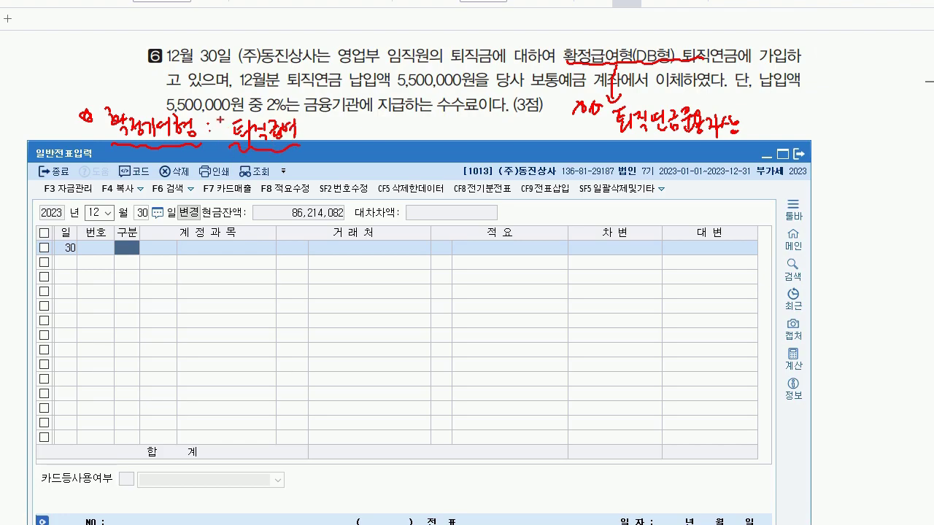
{"action": "mouse_move", "coordinate": [133, 117]}
{"action": "left_mouse_down"}
{"action": "mouse_move", "coordinate": [145, 102]}
{"action": "mouse_move", "coordinate": [155, 110]}
{"action": "left_mouse_up"}
{"action": "left_click_drag", "start_coordinate": [585, 41], "coordinate": [585, 34]}
Step: Add a debit (차변) line for account 0186 퇴직연금운용자산 with the amount 5,390,000 and no client
{"action": "type", "text": "3"}
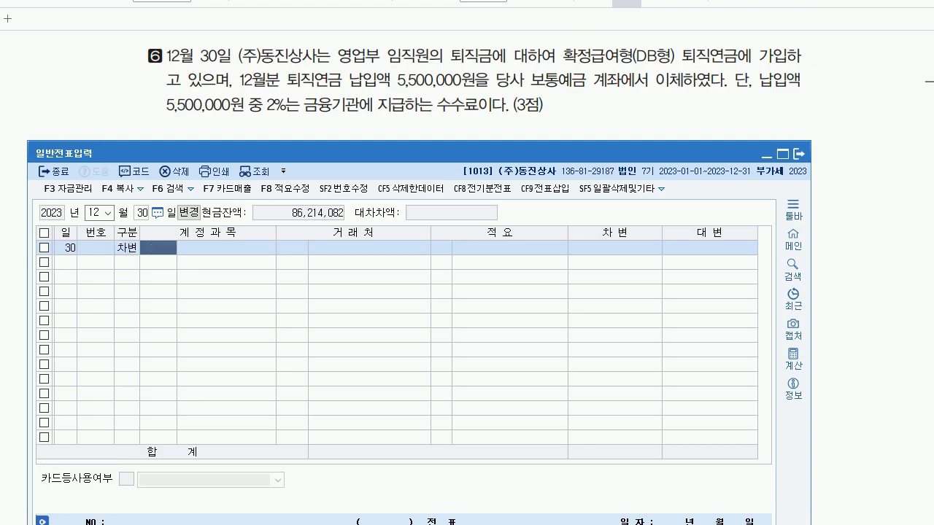
{"action": "type", "text": "8"}
{"action": "key", "text": "BackSpace"}
{"action": "type", "text": "186"}
{"action": "key", "text": "Return"}
{"action": "key", "text": "Return"}
{"action": "key", "text": "Return"}
{"action": "key", "text": "Return"}
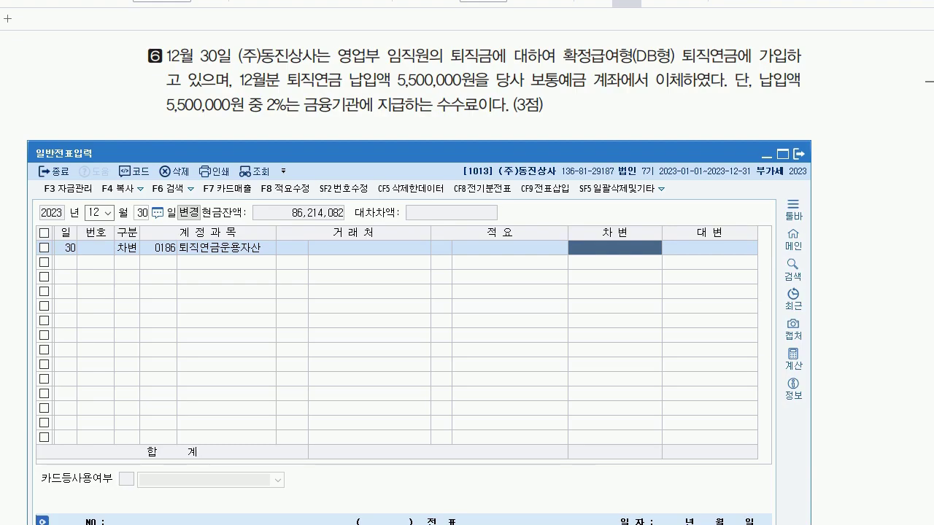
{"action": "type", "text": "5,390,000"}
{"action": "key", "text": "Return"}
Step: Add a debit (차변) line for account 0831 수수료비용 with the 2% fee from question 6 as the amount and no client
{"action": "type", "text": "3"}
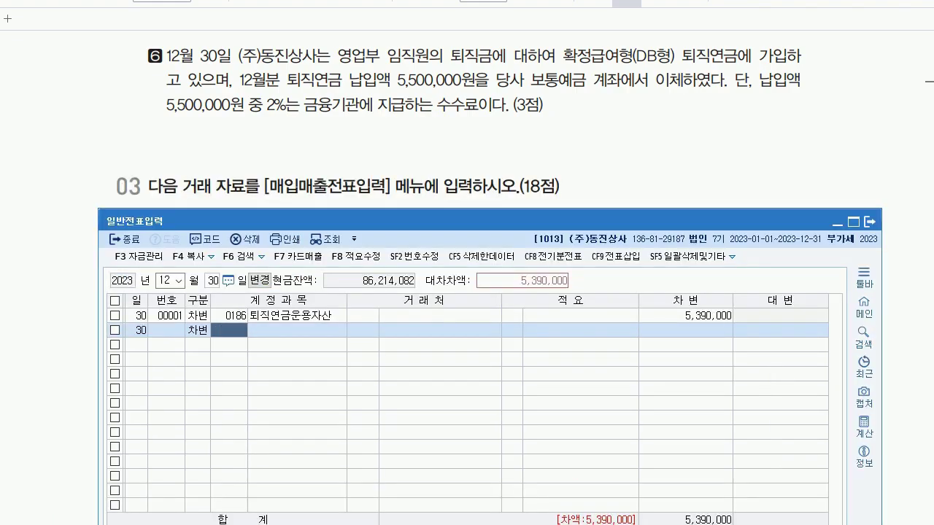
{"action": "type", "text": "831"}
{"action": "key", "text": "Return"}
{"action": "key", "text": "Return"}
{"action": "key", "text": "Return"}
{"action": "key", "text": "Return"}
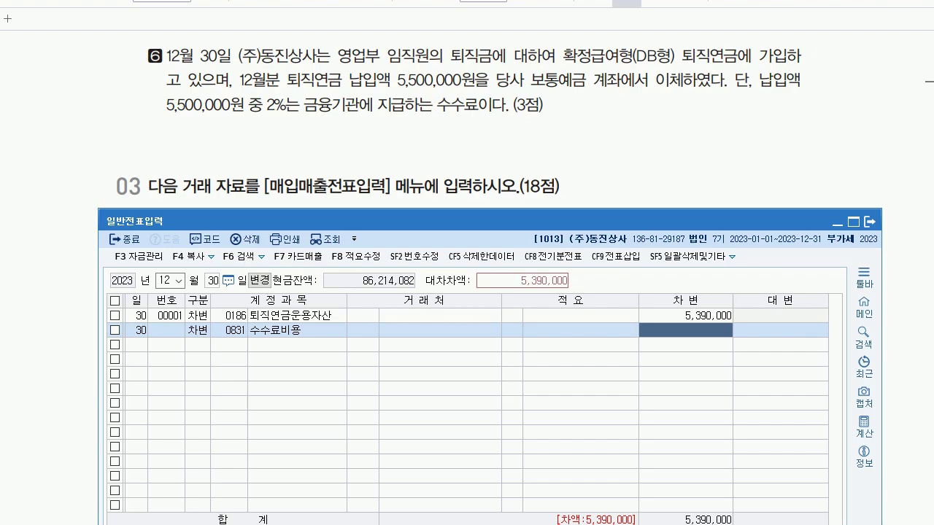
{"action": "type", "text": "1100000"}
{"action": "key", "text": "Return"}
Step: Add a credit (대변) line for account 103 보통예금 to balance the voucher for question 6
{"action": "type", "text": "4"}
{"action": "key", "text": "Return"}
{"action": "type", "text": "103"}
{"action": "key", "text": "Return"}
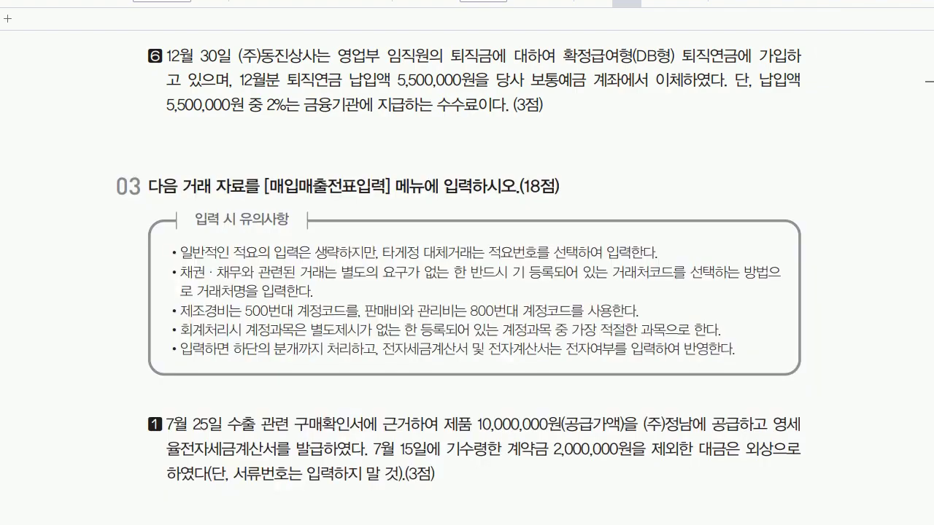
Step: Bring question 1 of section 03 into view and set the date in 매입매출전표입력 to 7월 25일
{"action": "scroll", "coordinate": [467, 292], "scroll_direction": "down", "scroll_amount": 3}
{"action": "scroll", "coordinate": [467, 292], "scroll_direction": "down", "scroll_amount": 9}
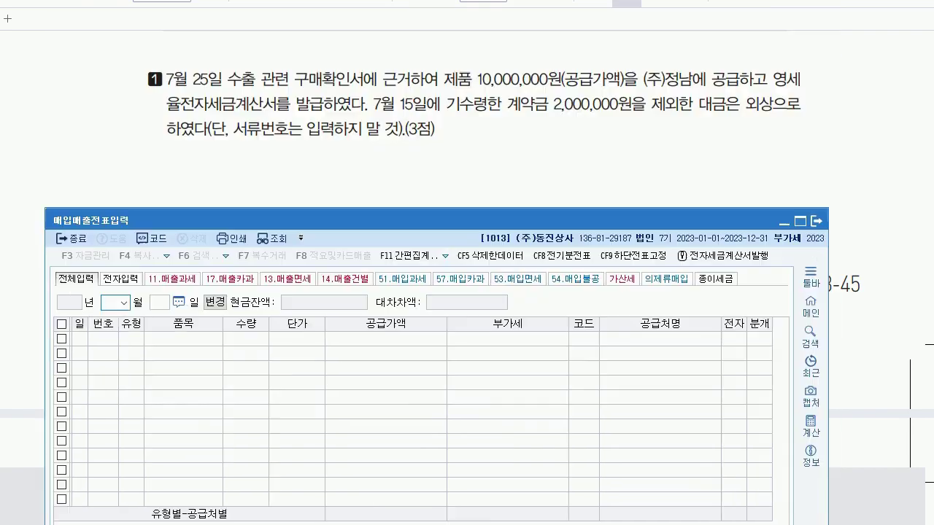
{"action": "type", "text": "07"}
{"action": "key", "text": "Return"}
{"action": "type", "text": "25"}
{"action": "key", "text": "Return"}
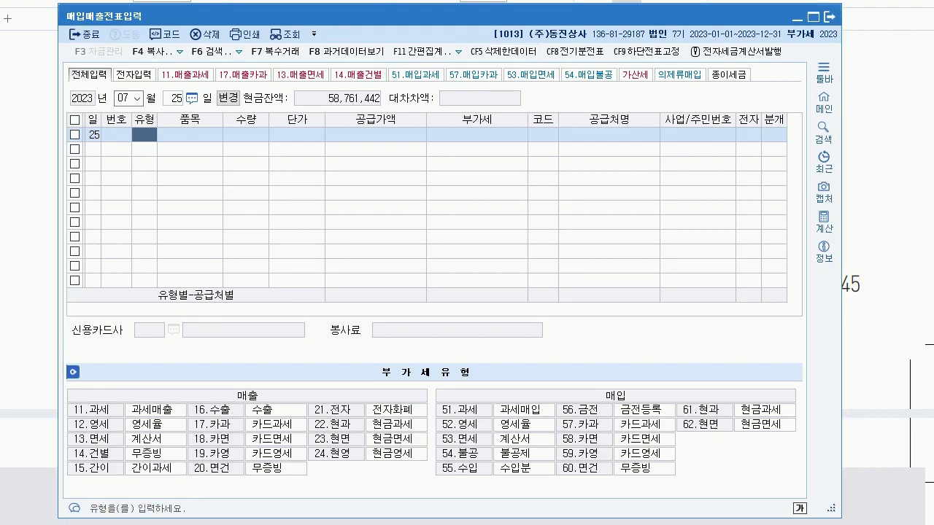
Step: Start a sales entry of type 12 영세 with the item 제품 and a supply value (공급가액) of 10,000,000
{"action": "type", "text": "12"}
{"action": "key", "text": "Return"}
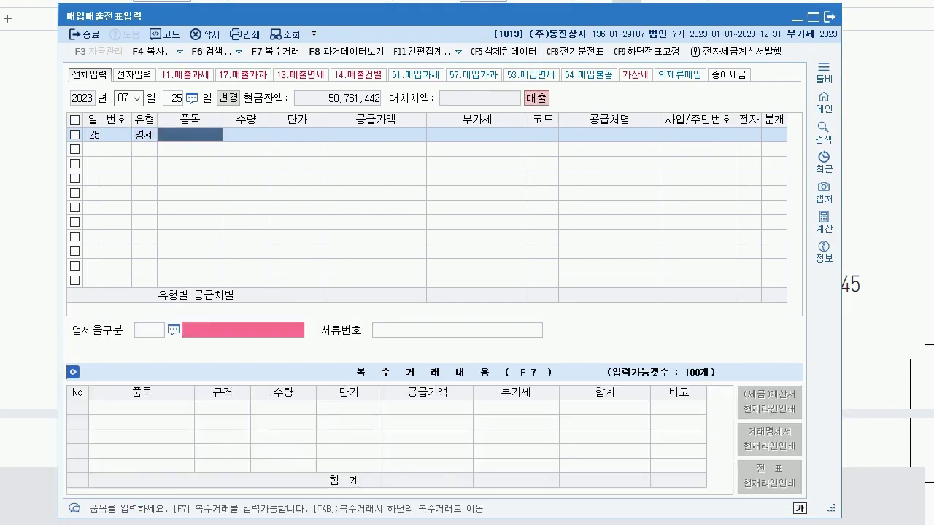
{"action": "type", "text": "제품"}
{"action": "key", "text": "Return"}
{"action": "key", "text": "Return"}
{"action": "key", "text": "Return"}
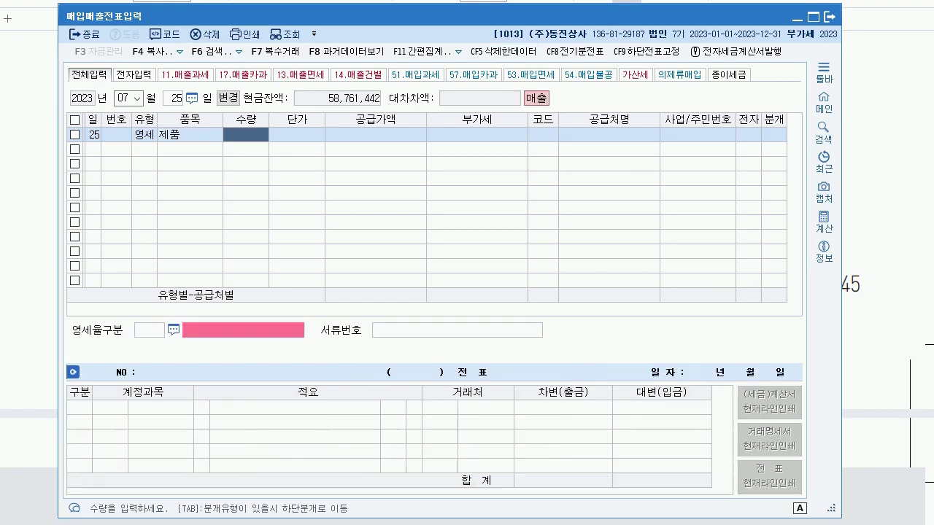
{"action": "type", "text": "10000000"}
{"action": "key", "text": "Return"}
{"action": "key", "text": "Left"}
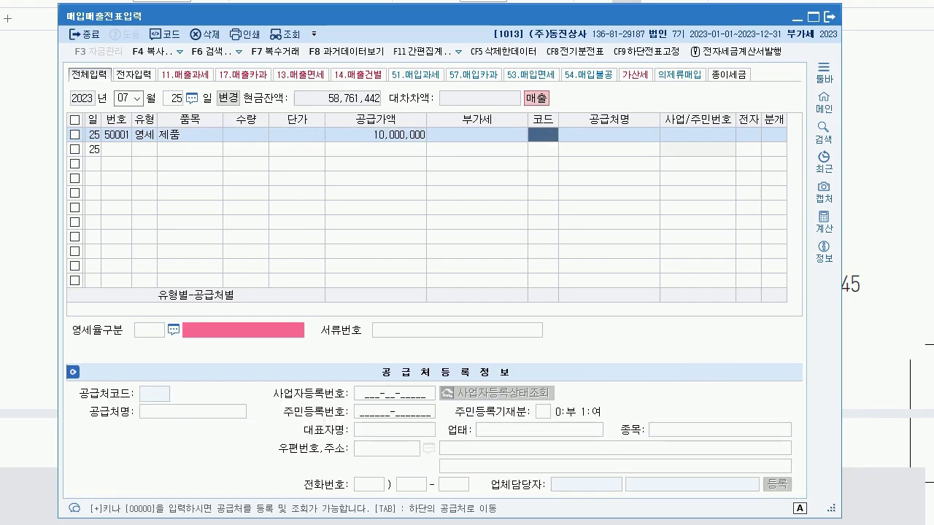
Step: Set the entry's trading partner to (주)정남 and mark the tax invoice as electronic (전자: 여)
{"action": "type", "text": "정남"}
{"action": "key", "text": "Return"}
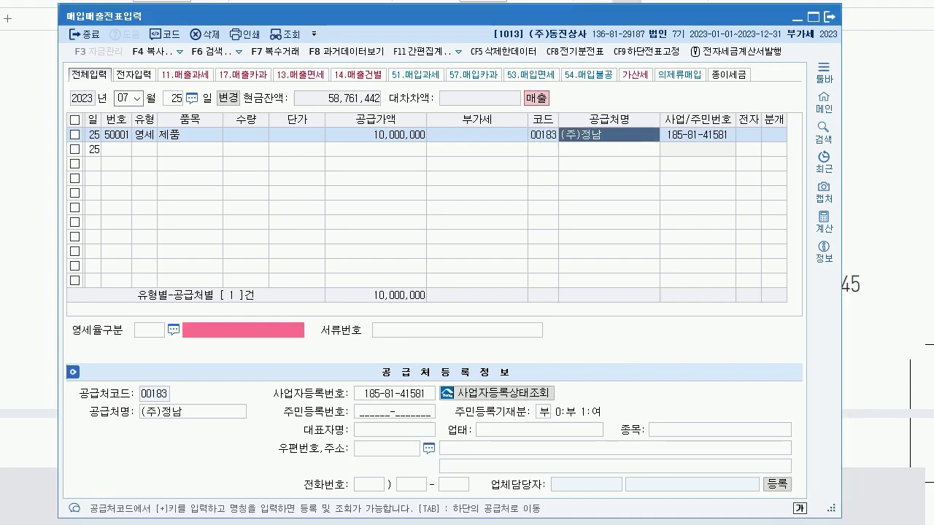
{"action": "key", "text": "Return"}
{"action": "type", "text": "1"}
{"action": "key", "text": "Return"}
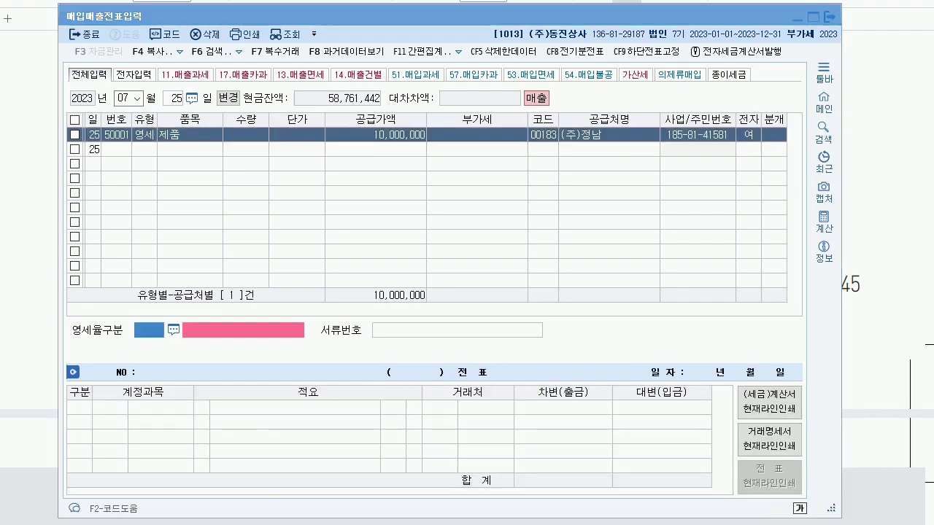
Step: Set the 영세율구분 to 3 내국신용장 · 구매확인서에 의하여 공급하는 재화 and leave the 서류번호 blank
{"action": "key", "text": "F2"}
{"action": "key", "text": "Down"}
{"action": "key", "text": "Down"}
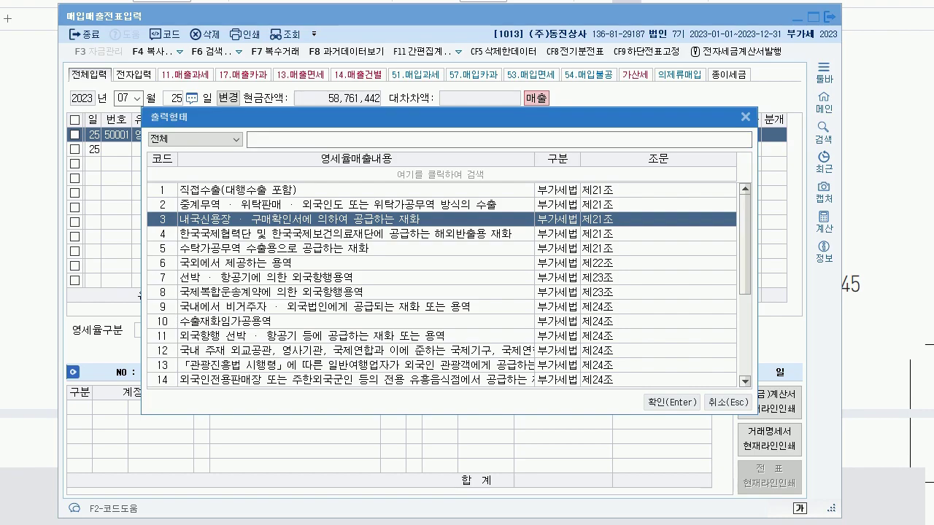
{"action": "key", "text": "Return"}
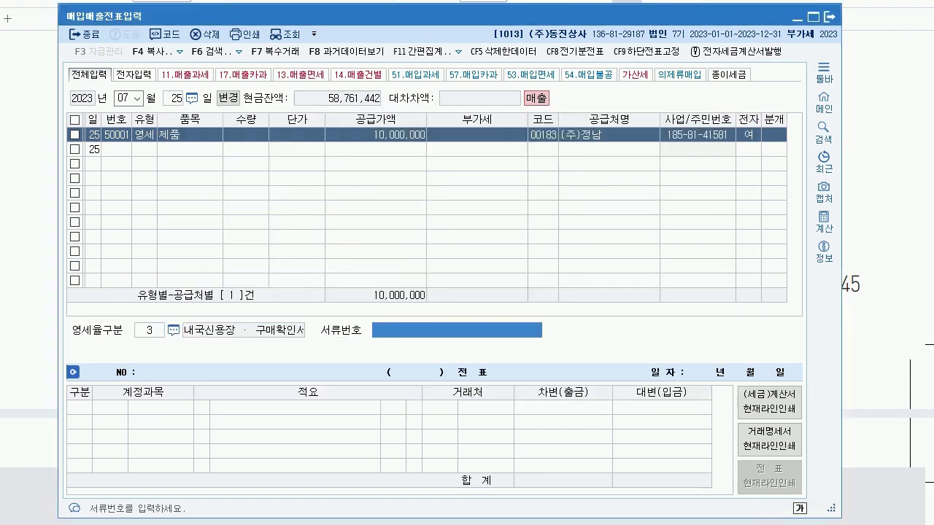
{"action": "key", "text": "Return"}
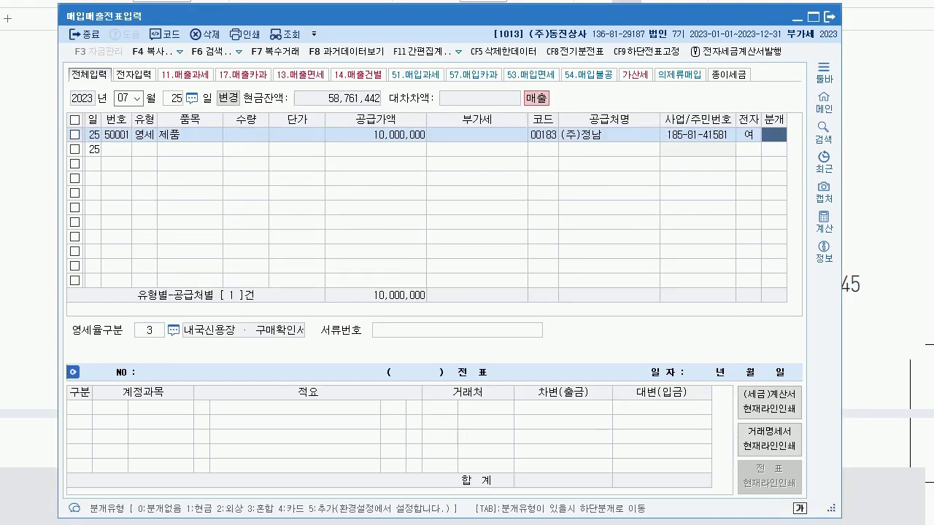
Step: Set the journal type (분개) to 혼합 and accept the 0404 제품매출 credit line
{"action": "type", "text": "3"}
{"action": "key", "text": "Return"}
{"action": "key", "text": "Return"}
{"action": "key", "text": "Return"}
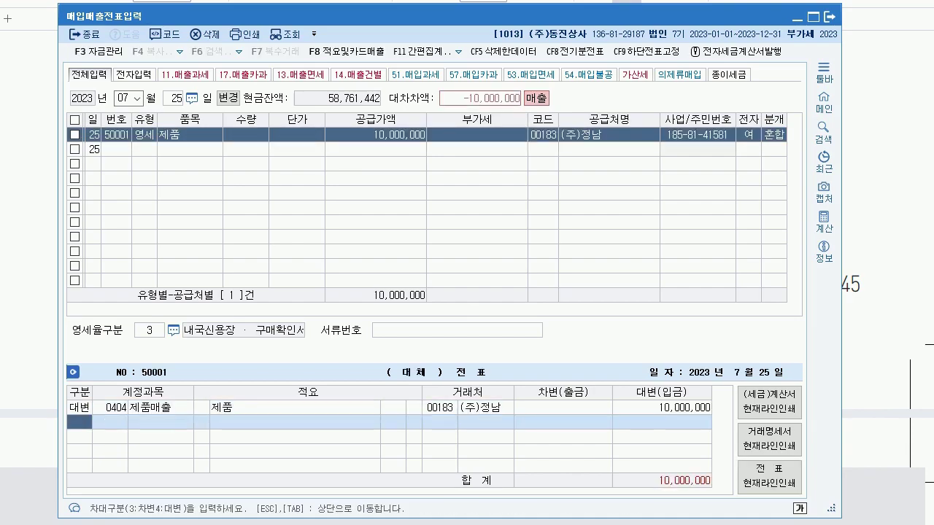
Step: Add a debit (차변) line for account 0259 선수금 with the amount 2,000,000 and the client (주)정남
{"action": "type", "text": "3"}
{"action": "key", "text": "Return"}
{"action": "type", "text": "259"}
{"action": "key", "text": "Return"}
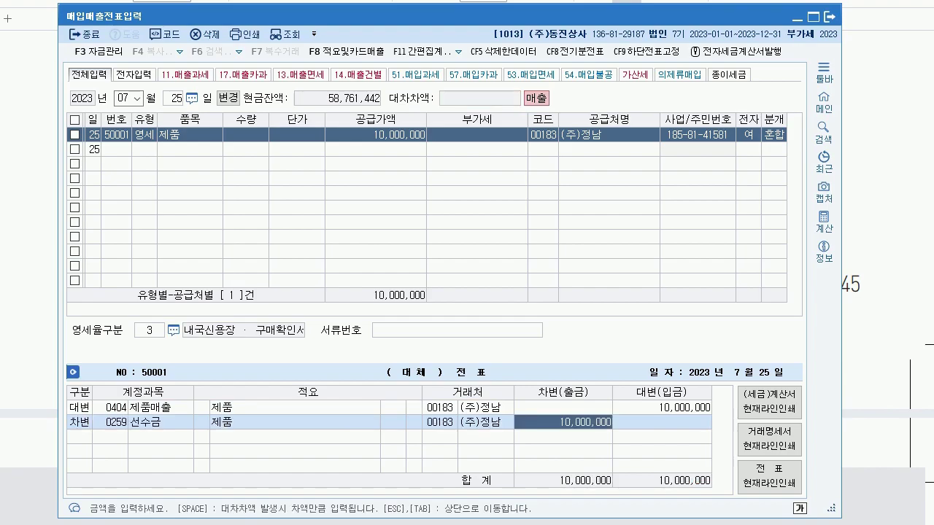
{"action": "type", "text": "2000000"}
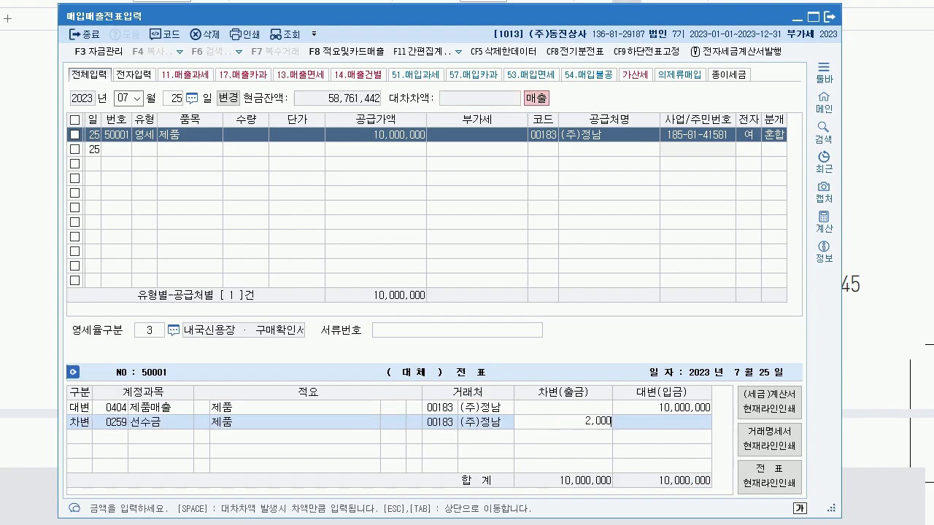
{"action": "key", "text": "Return"}
{"action": "key", "text": "Up"}
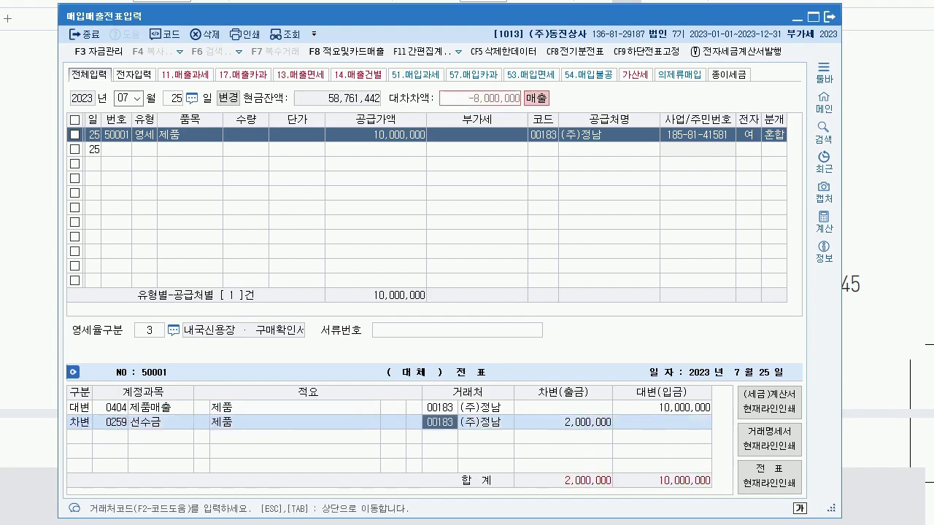
{"action": "left_click", "coordinate": [110, 422]}
{"action": "key", "text": "Return"}
{"action": "key", "text": "Return"}
{"action": "key", "text": "Return"}
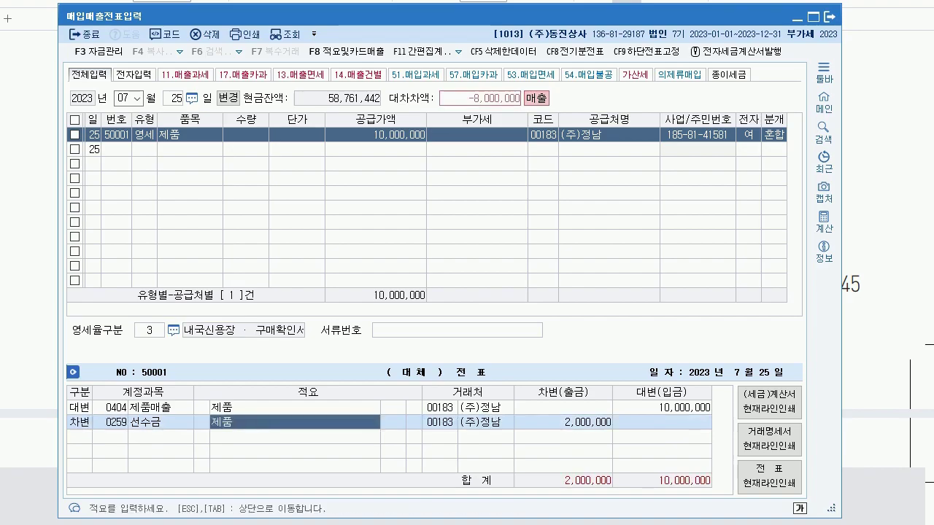
Step: Add a debit (차변) line for account 0108 외상매출금 with the remaining 8,000,000 and leave the journal
{"action": "type", "text": "0108"}
{"action": "key", "text": "Return"}
{"action": "key", "text": "Return"}
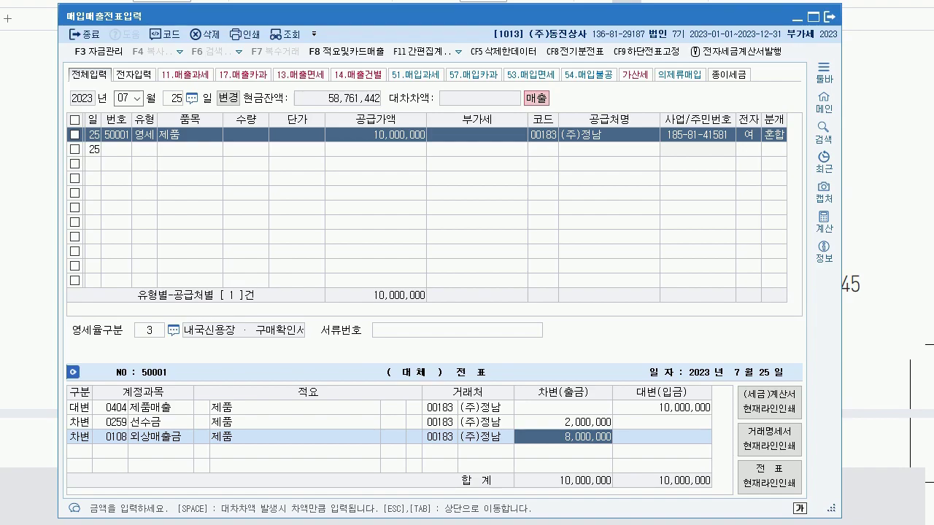
{"action": "key", "text": "Escape"}
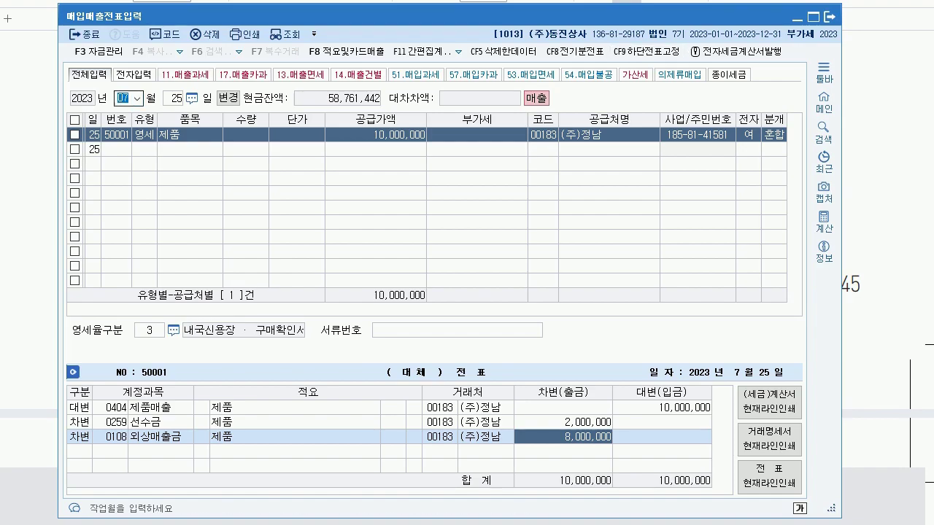
Step: Set the voucher date to 9월 20일 and start a purchase entry of type 51 과세
{"action": "type", "text": "0920"}
{"action": "key", "text": "Return"}
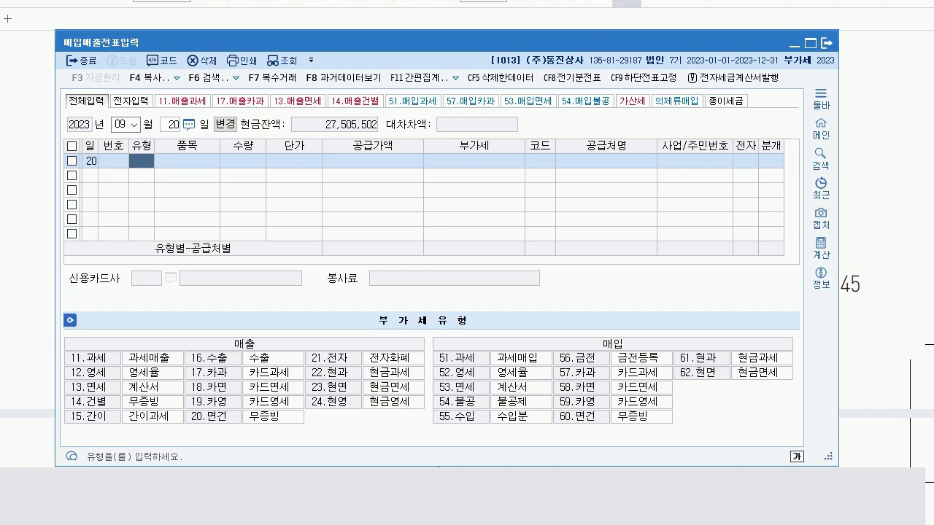
{"action": "type", "text": "51"}
{"action": "key", "text": "Return"}
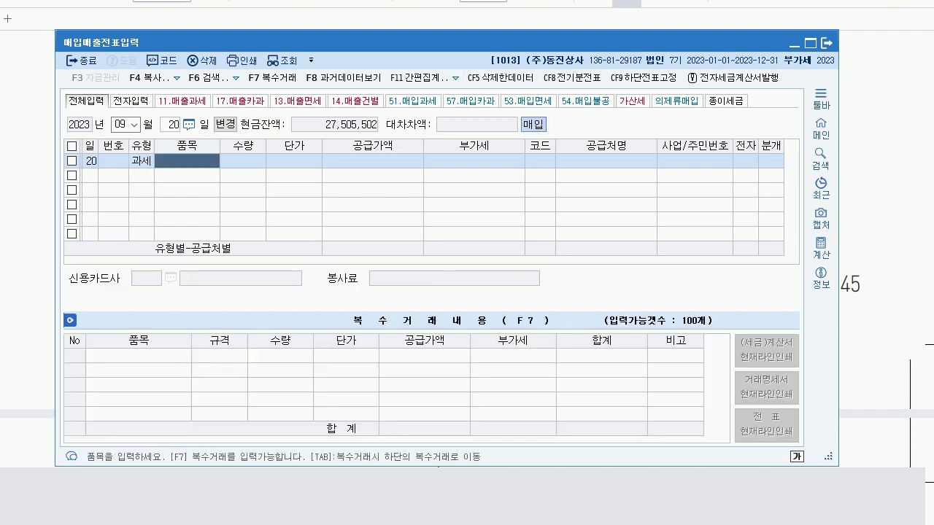
Step: Enter the purchased item 원단 with a quantity of 100 and a unit price of 13,000
{"action": "type", "text": "원단"}
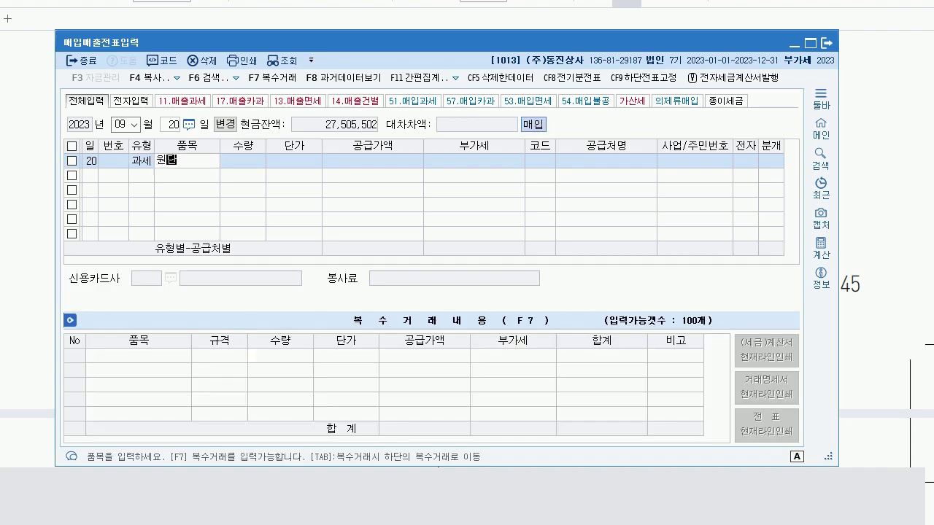
{"action": "key", "text": "Return"}
{"action": "key", "text": "Return"}
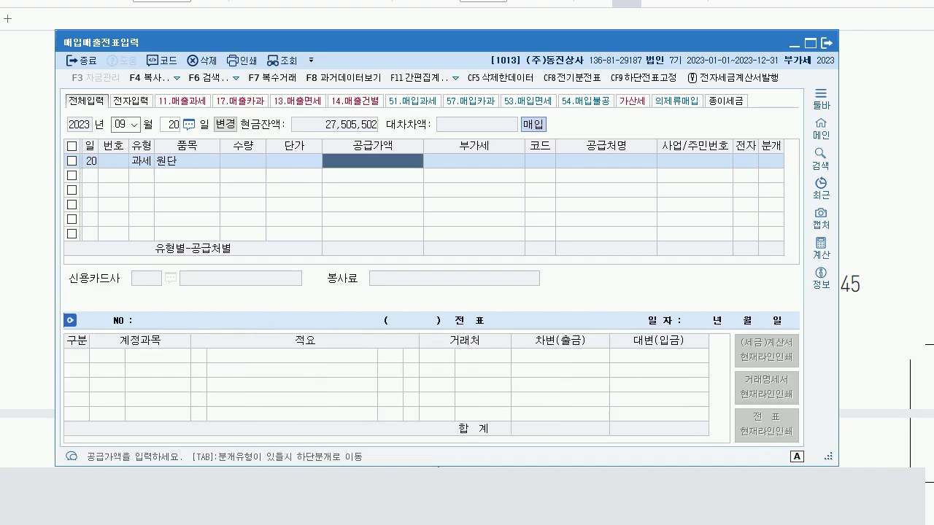
{"action": "key", "text": "Left"}
{"action": "key", "text": "Left"}
{"action": "type", "text": "13,00"}
{"action": "key", "text": "Return"}
{"action": "type", "text": "13000"}
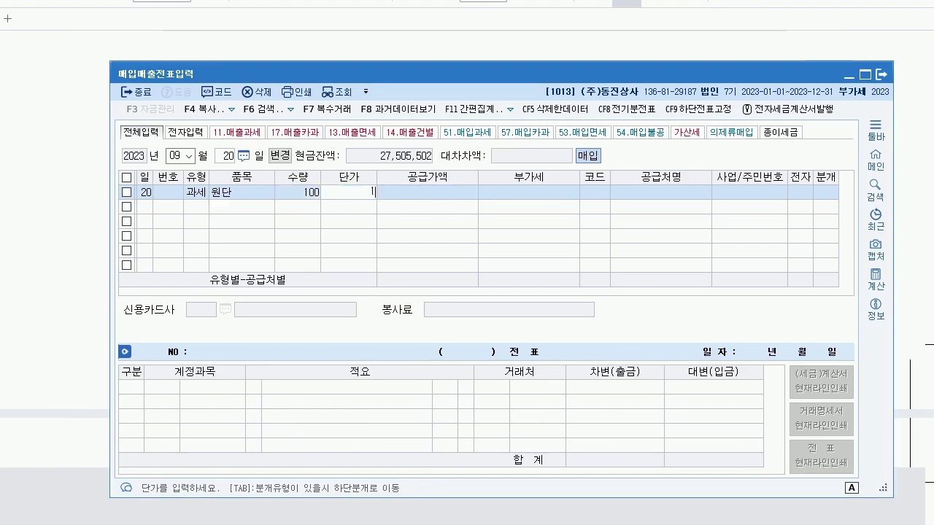
{"action": "key", "text": "Return"}
{"action": "key", "text": "Return"}
{"action": "key", "text": "Return"}
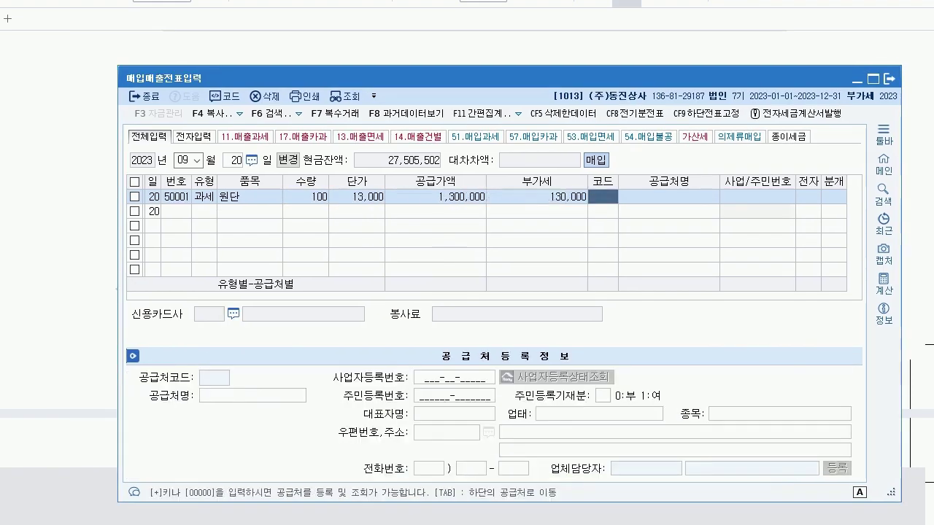
Step: Set the supplier of the 원단 purchase to 주경상사 and mark the tax invoice as electronic (전자: 여)
{"action": "type", "text": "주경"}
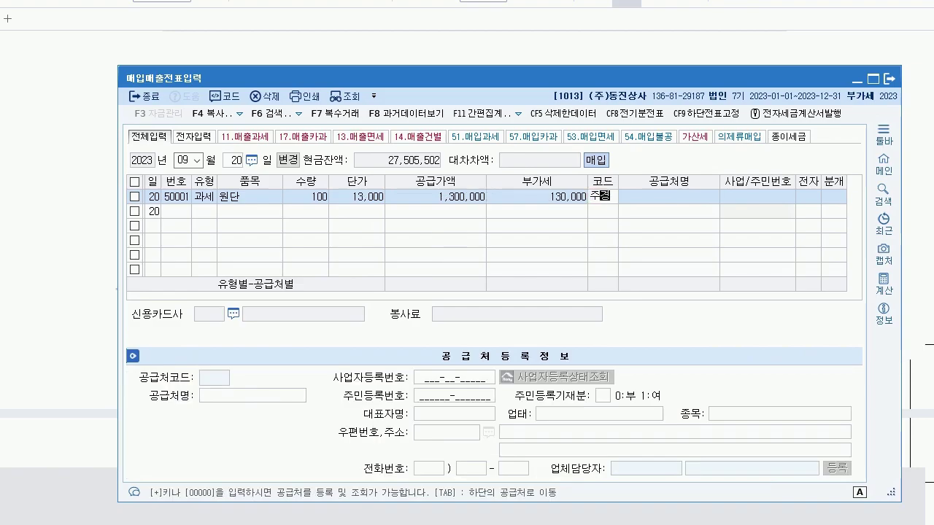
{"action": "key", "text": "Return"}
{"action": "key", "text": "Return"}
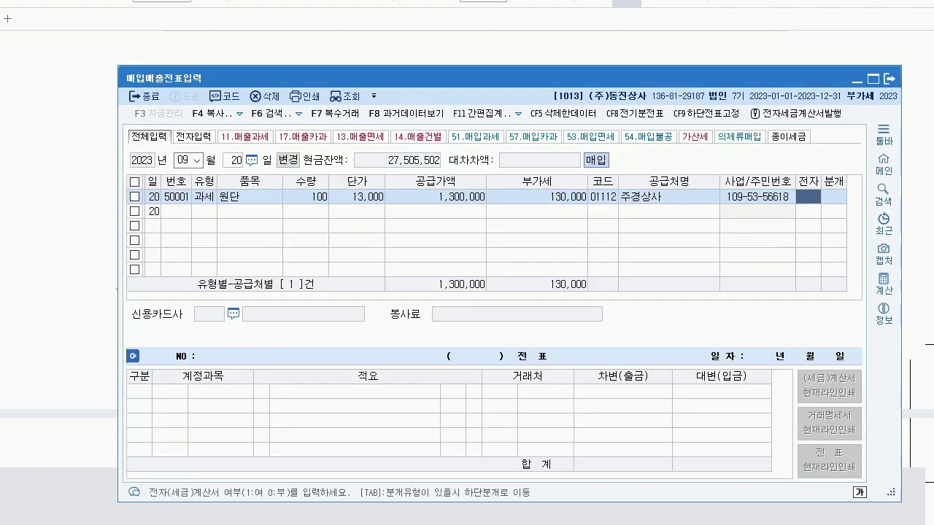
{"action": "type", "text": "1"}
{"action": "key", "text": "Return"}
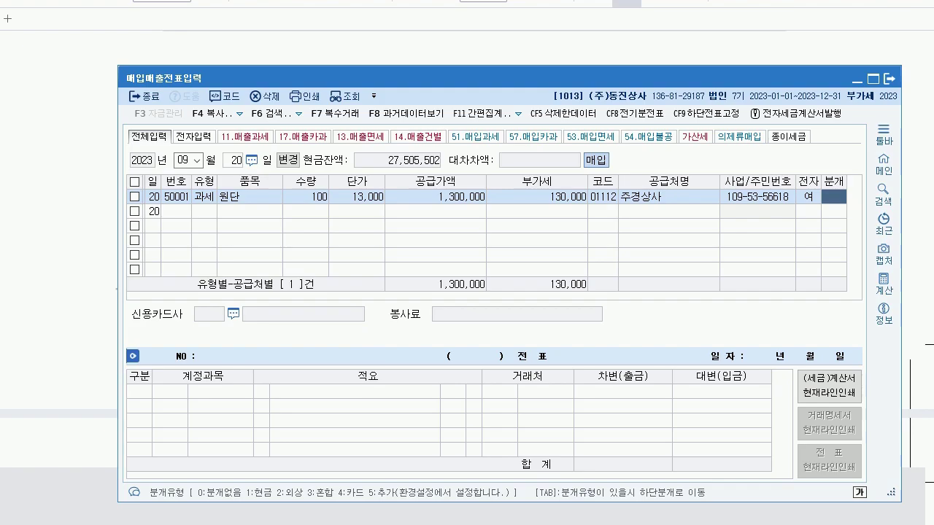
Step: Set the purchase's journal type (분개) to 혼합 and accept the 0135 부가세대급금 and 0153 원재료 debit lines
{"action": "type", "text": "3"}
{"action": "key", "text": "Return"}
{"action": "key", "text": "Return"}
{"action": "key", "text": "Return"}
{"action": "key", "text": "Return"}
{"action": "key", "text": "Return"}
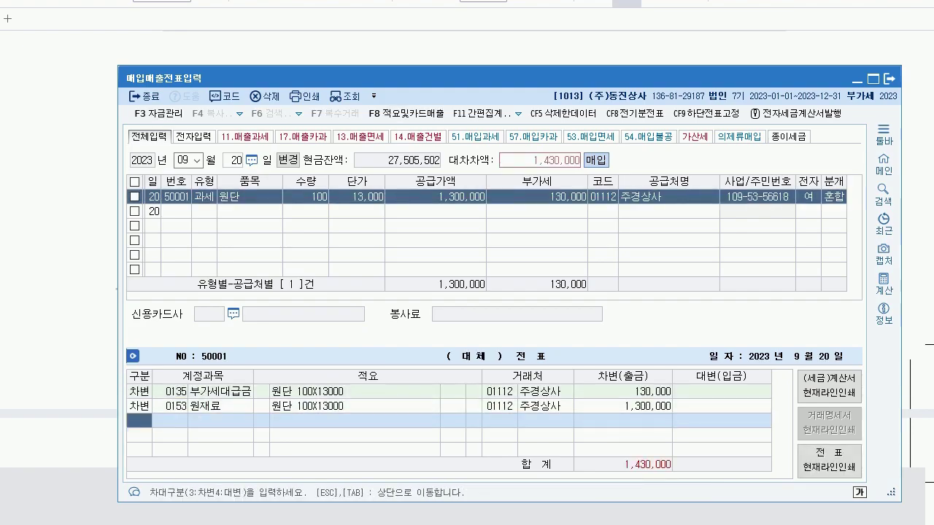
Step: Check the 부가세대급금 and 원재료 debit lines of the 원단 purchase
{"action": "key", "text": "Up"}
{"action": "key", "text": "Up"}
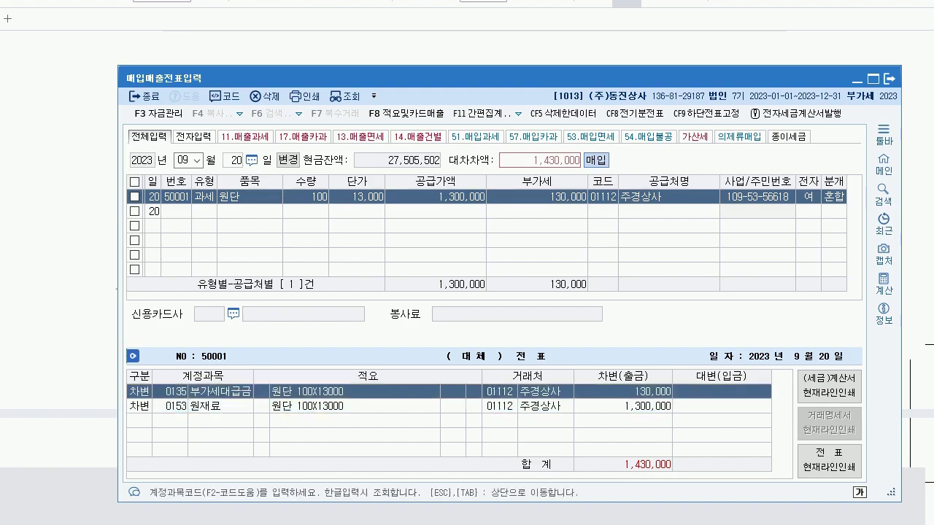
{"action": "key", "text": "Down"}
{"action": "key", "text": "Up"}
{"action": "key", "text": "Down"}
{"action": "key", "text": "Down"}
{"action": "key", "text": "Up"}
{"action": "key", "text": "Up"}
{"action": "key", "text": "Down"}
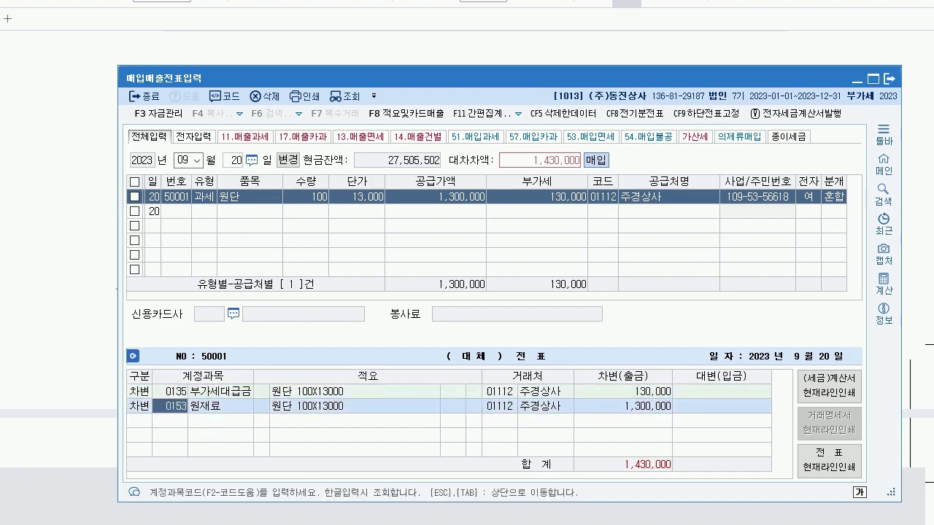
Step: Add a credit (대변) line for account 0101 현금 with the amount 1,430,000
{"action": "key", "text": "Down"}
{"action": "type", "text": "4101"}
{"action": "key", "text": "Return"}
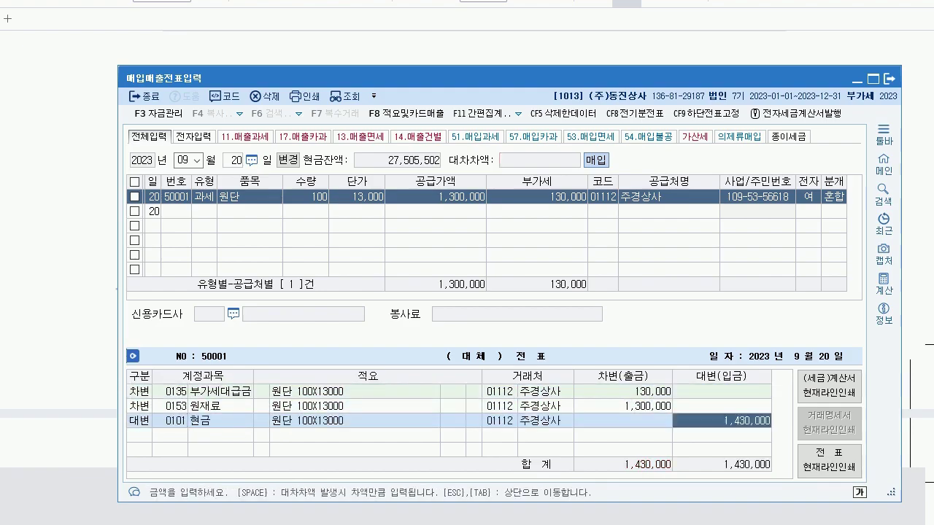
Step: Set the 현금 credit to 1,000,000 and add a credit line for account 0252 지급어음 with 430,000
{"action": "type", "text": "1,000,000"}
{"action": "key", "text": "Return"}
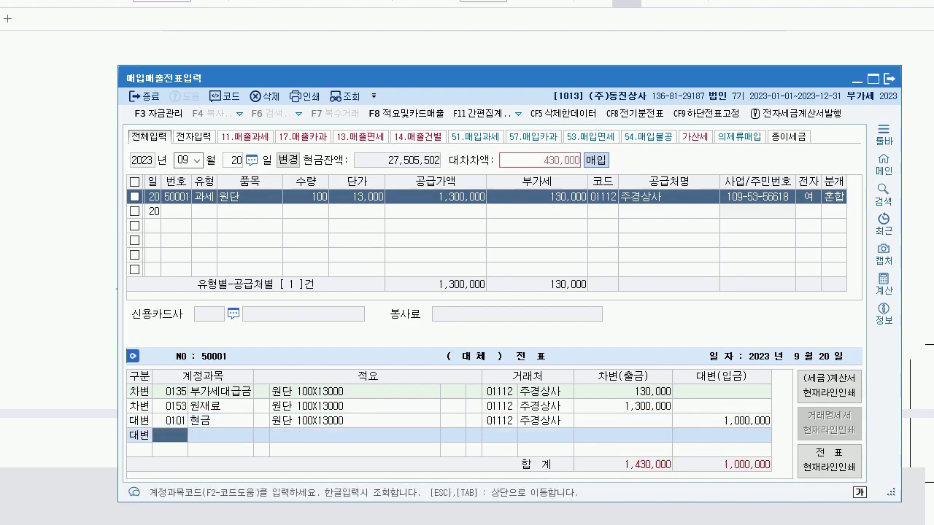
{"action": "type", "text": "252"}
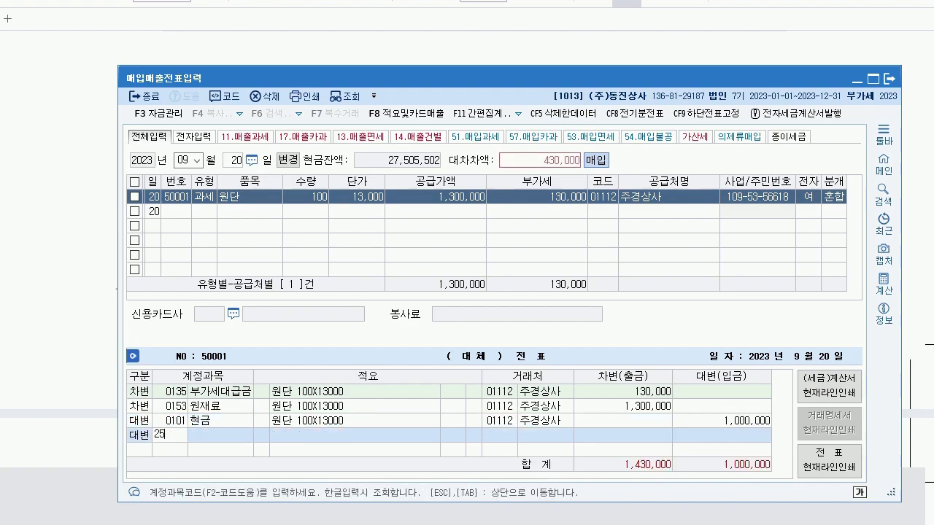
{"action": "key", "text": "Return"}
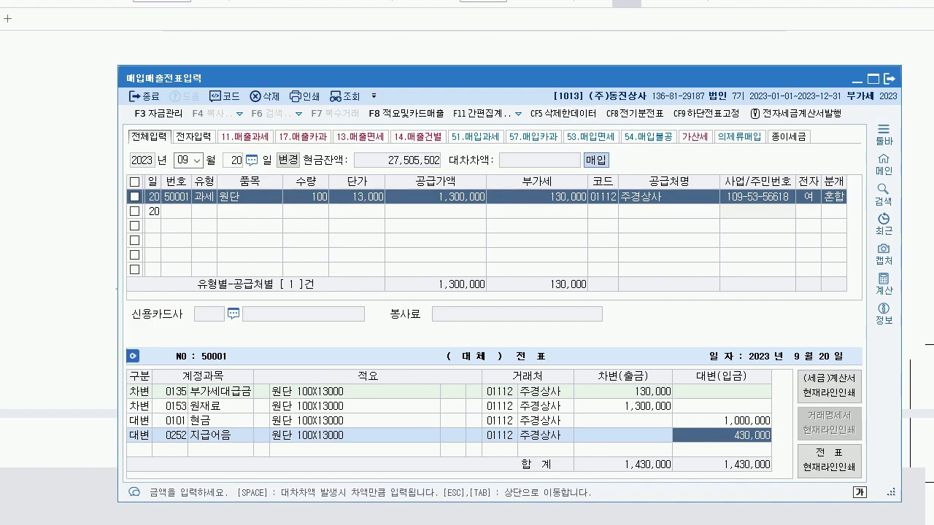
Step: Set the voucher date to 10월 26일, consult exam question 3, and set the new line's type to 53 면세
{"action": "left_click", "coordinate": [188, 160]}
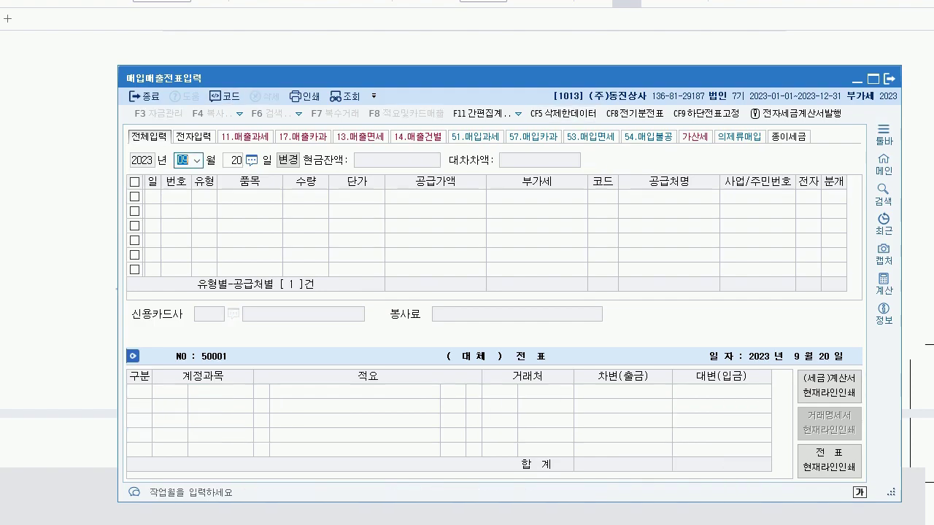
{"action": "type", "text": "10"}
{"action": "key", "text": "Return"}
{"action": "key", "text": "alt+Tab"}
{"action": "scroll", "coordinate": [467, 277], "scroll_direction": "down", "scroll_amount": 10}
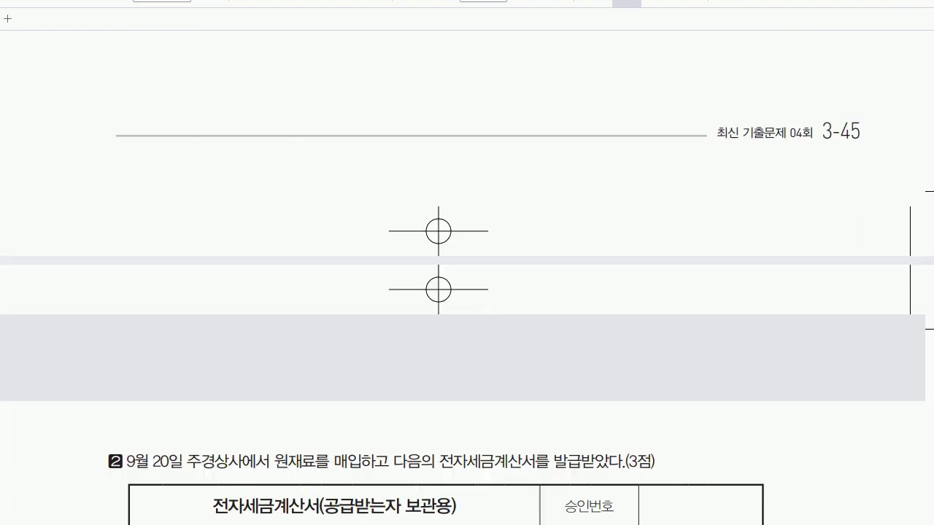
{"action": "scroll", "coordinate": [467, 277], "scroll_direction": "down", "scroll_amount": 2}
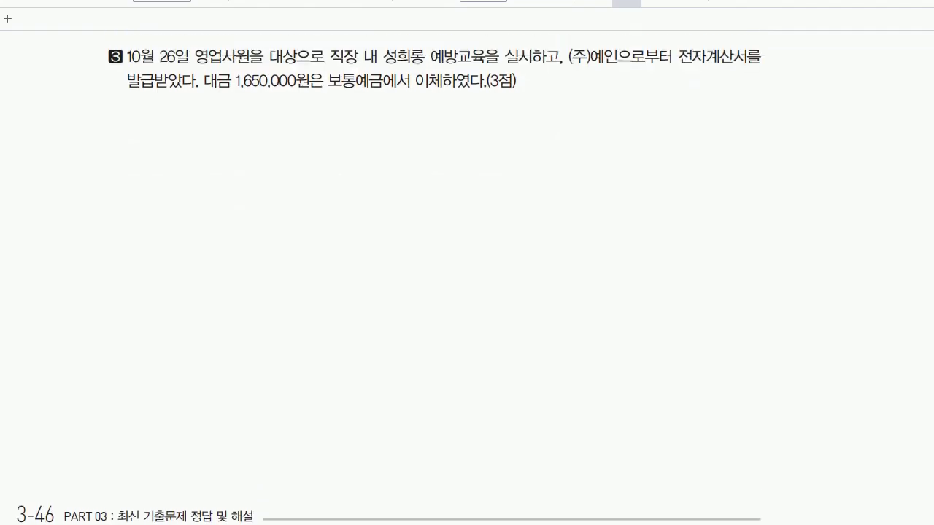
{"action": "key", "text": "alt+Tab"}
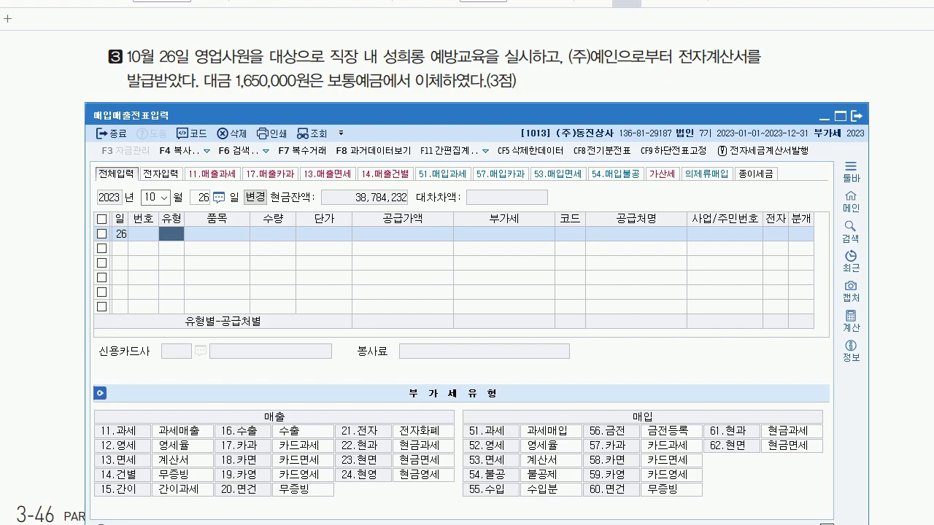
{"action": "type", "text": "53"}
{"action": "key", "text": "Return"}
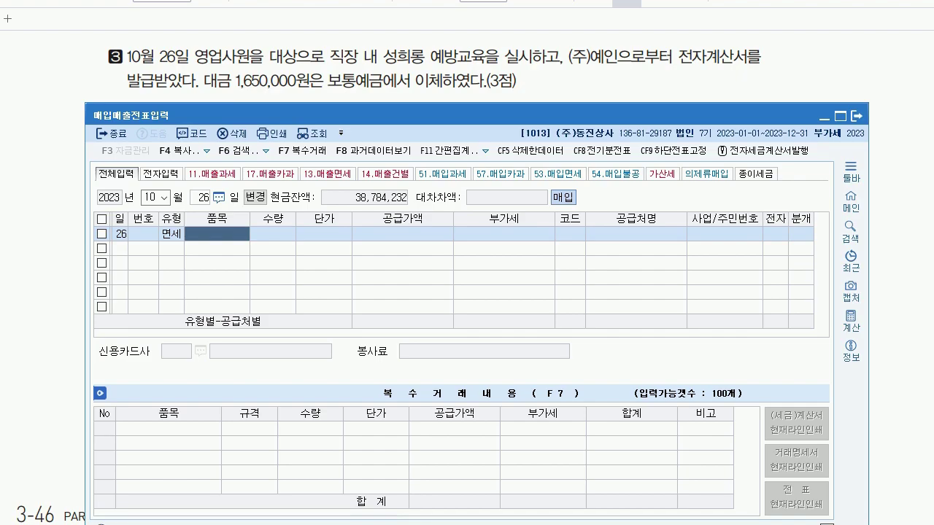
Step: Enter 성희롱 예방교육 as the item of the 면세 purchase, with a supply amount of 1,650,000
{"action": "type", "text": "서ㅇ"}
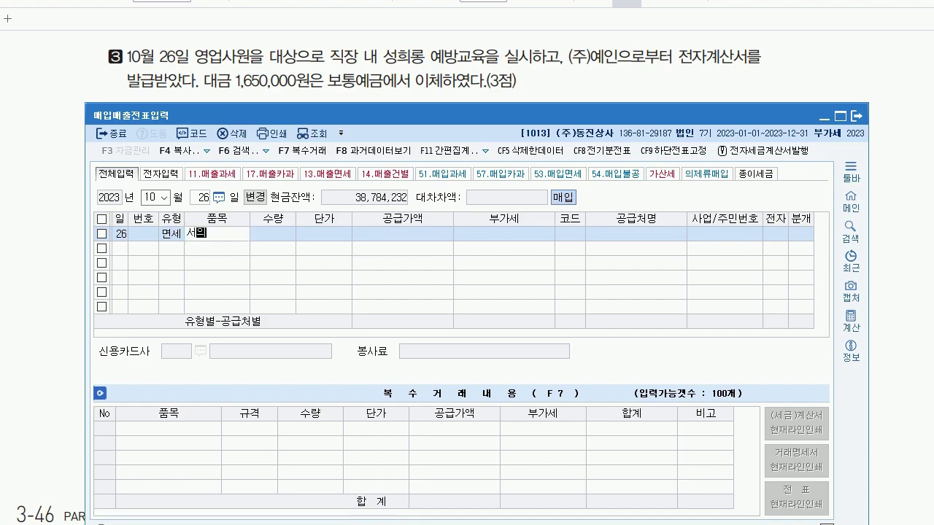
{"action": "type", "text": "희롱 "}
{"action": "type", "text": "ㅇ"}
{"action": "type", "text": "방교육"}
{"action": "key", "text": "Return"}
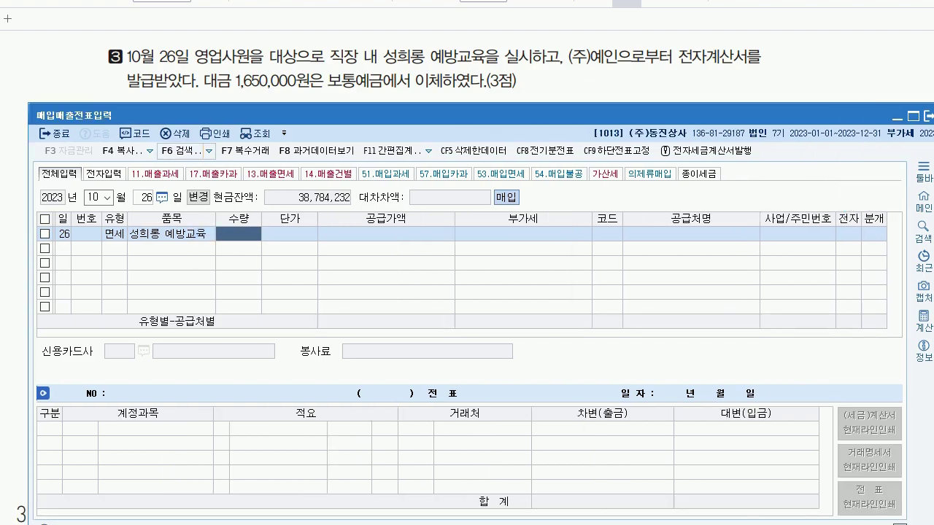
{"action": "left_click", "coordinate": [172, 234]}
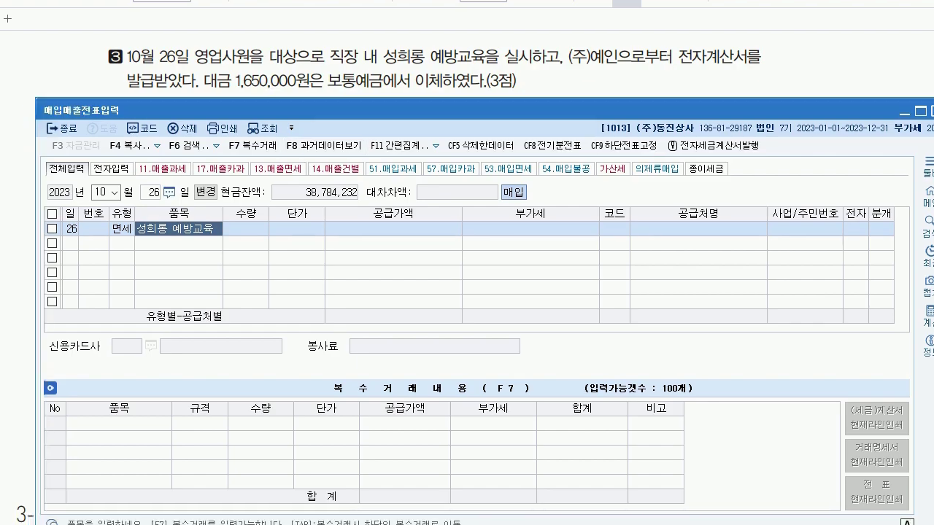
{"action": "key", "text": "Return"}
{"action": "key", "text": "Return"}
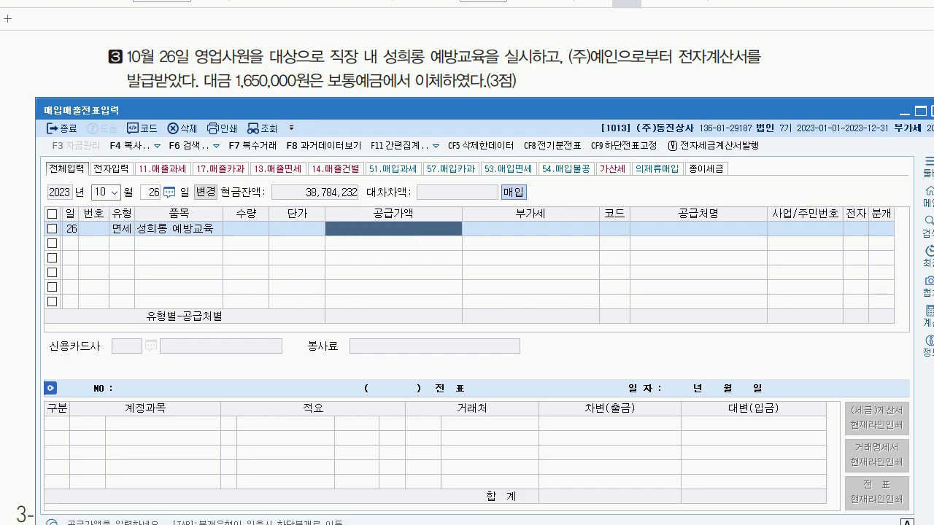
{"action": "type", "text": "1650000"}
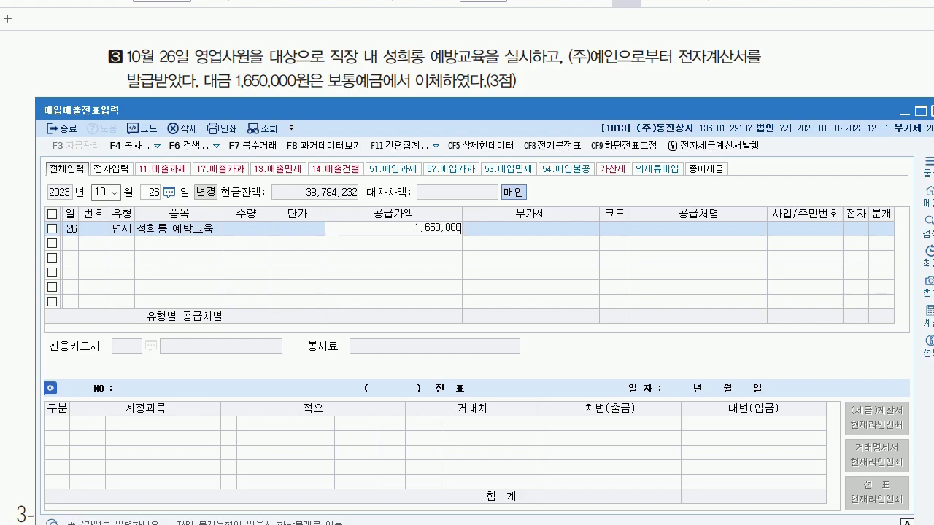
{"action": "key", "text": "Return"}
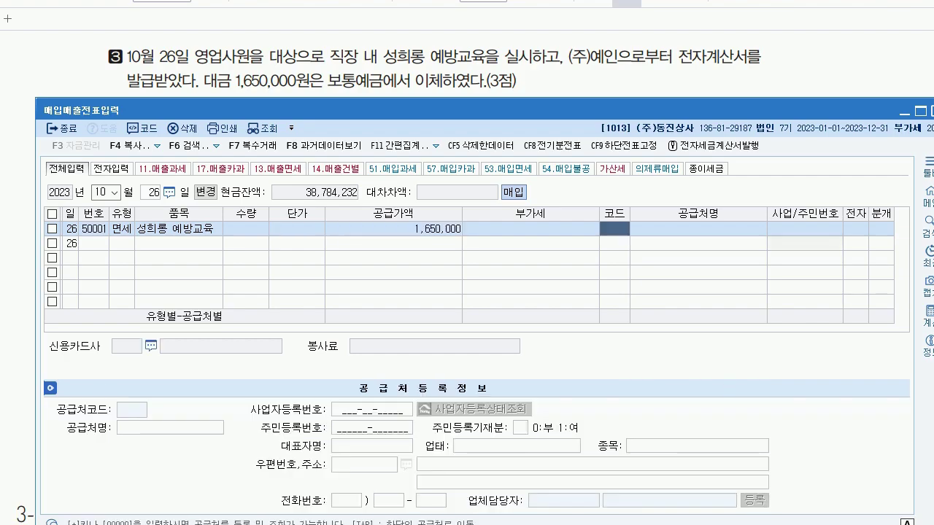
Step: Set the supplier of the 성희롱 예방교육 purchase to (주)예인 and mark the invoice as electronic (전자: 여)
{"action": "type", "text": "예인"}
{"action": "key", "text": "Return"}
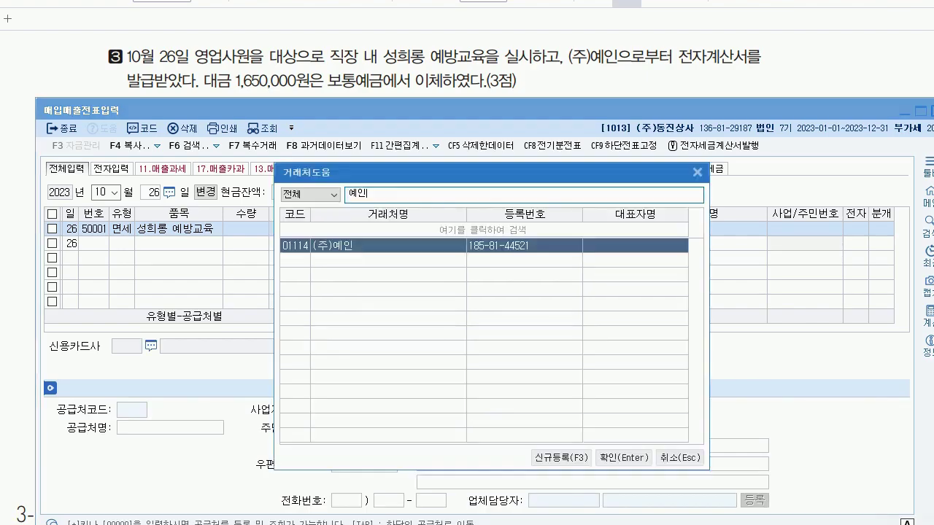
{"action": "key", "text": "Return"}
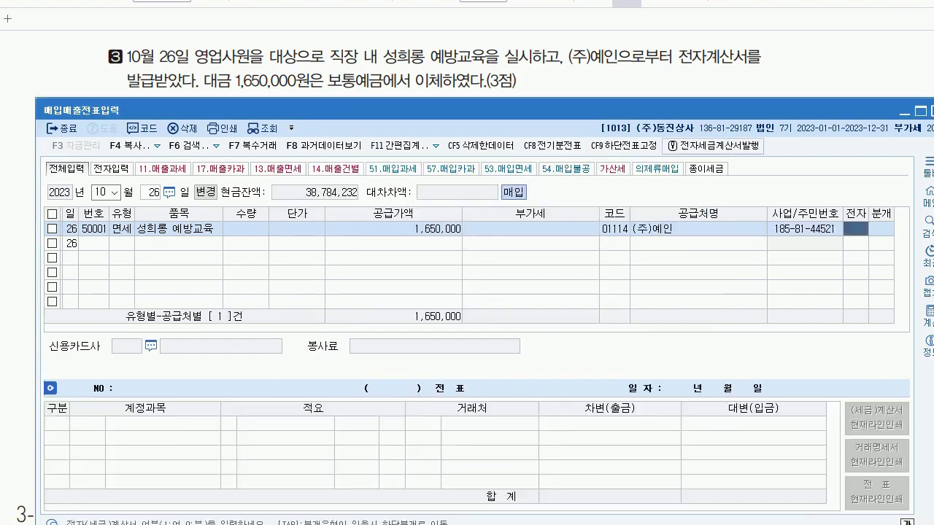
{"action": "type", "text": "1"}
{"action": "key", "text": "Return"}
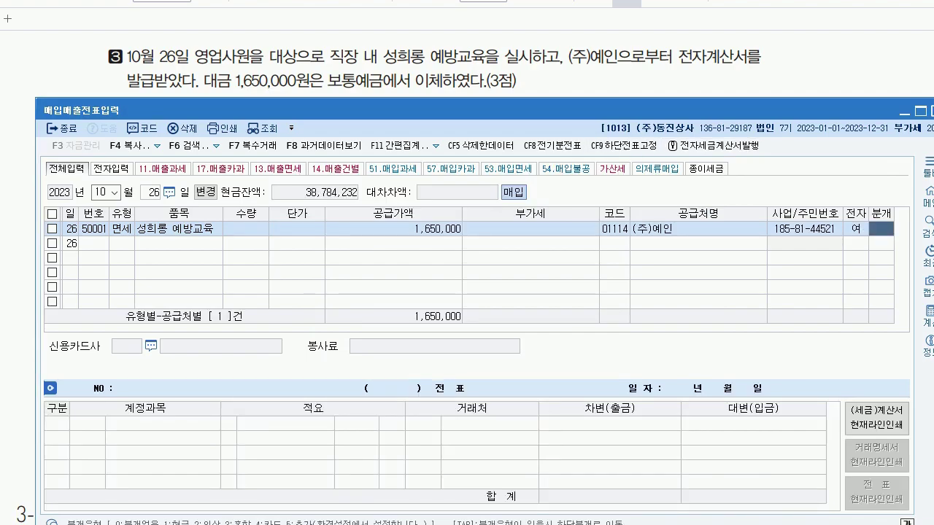
Step: Set the journal type (분개) to 혼합 and change the debit account from 원재료 to 0825 교육훈련비 (판매관리비)
{"action": "type", "text": "3"}
{"action": "key", "text": "Return"}
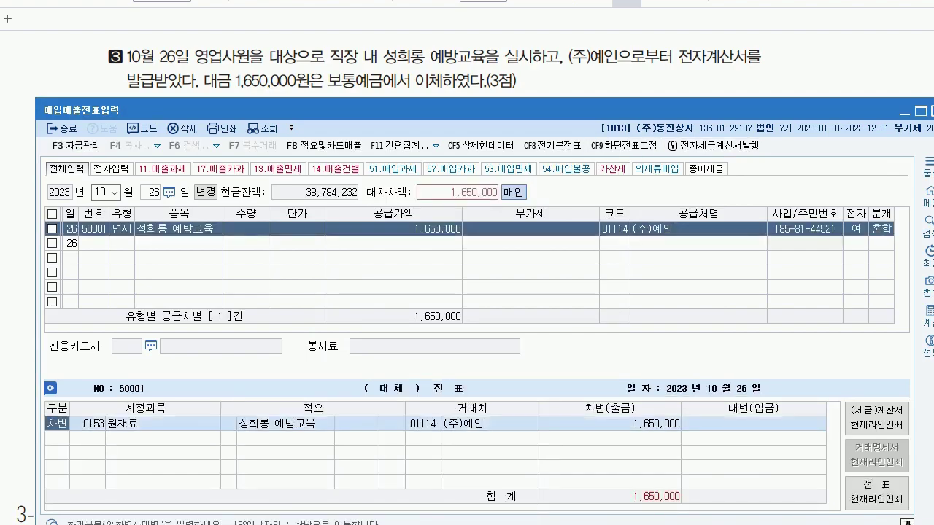
{"action": "key", "text": "Return"}
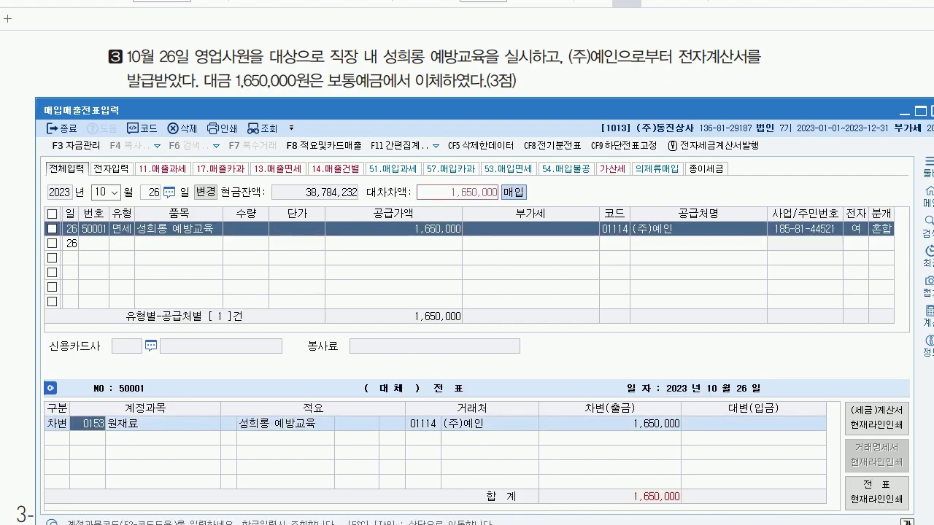
{"action": "type", "text": "교육"}
{"action": "key", "text": "Return"}
{"action": "key", "text": "Down"}
{"action": "key", "text": "Down"}
{"action": "key", "text": "Down"}
{"action": "key", "text": "Down"}
{"action": "key", "text": "Down"}
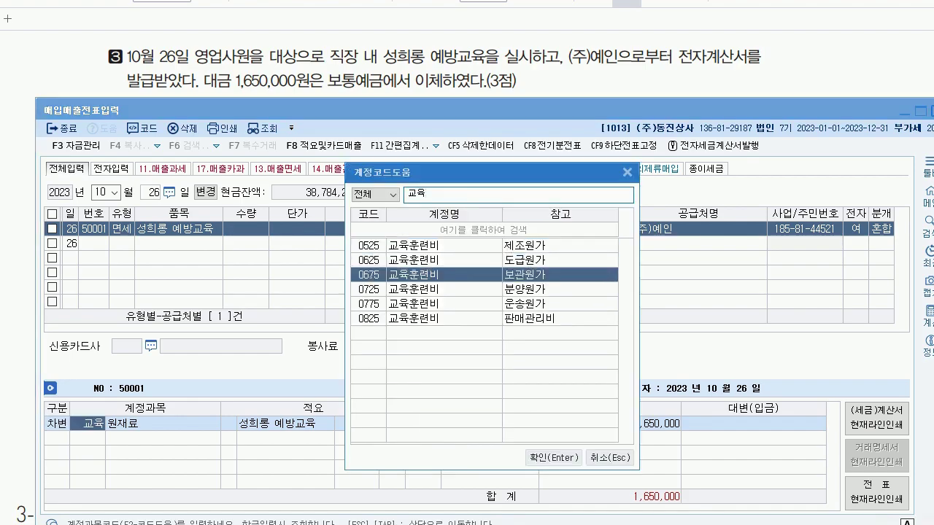
{"action": "key", "text": "Return"}
Step: Add a credit (대변) line for account 0103 보통예금 with the amount 1,650,000
{"action": "key", "text": "4"}
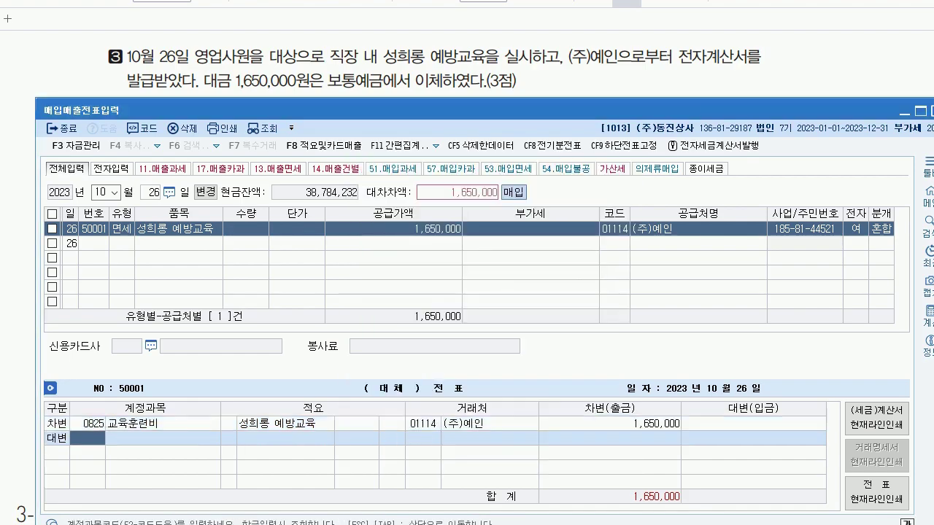
{"action": "type", "text": "103"}
{"action": "key", "text": "Return"}
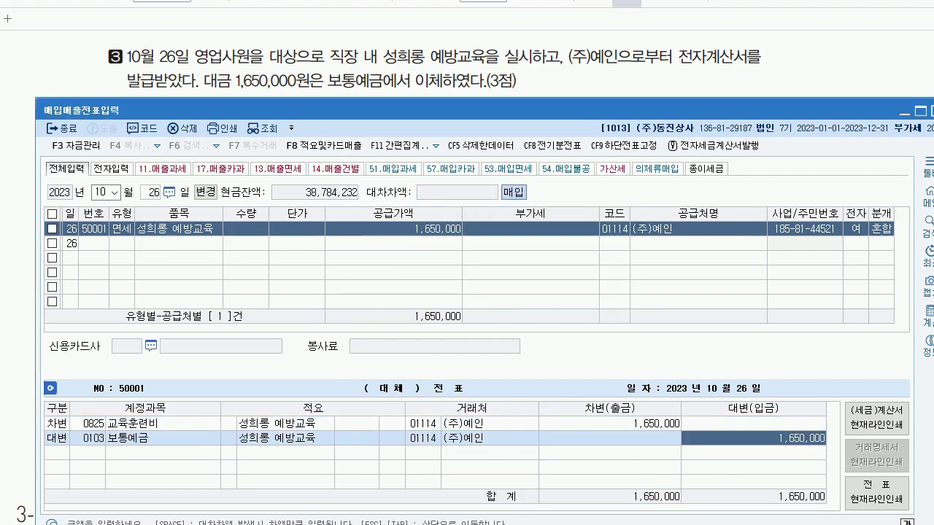
Step: Consult exam question 4 on the imported 승용차 and set the voucher date to 11월 11일
{"action": "key", "text": "alt+Tab"}
{"action": "scroll", "coordinate": [467, 292], "scroll_direction": "down", "scroll_amount": 12}
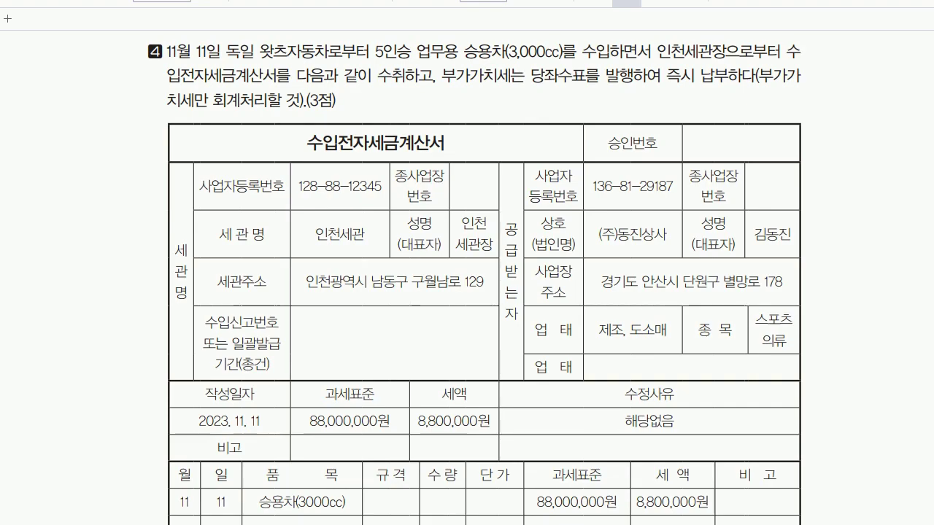
{"action": "key", "text": "alt+Tab"}
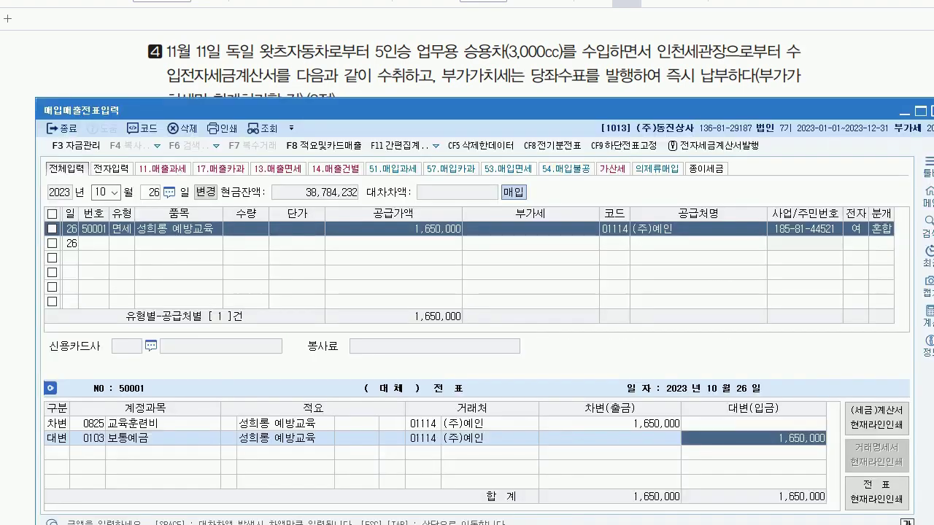
{"action": "left_click", "coordinate": [102, 192]}
{"action": "type", "text": "11"}
{"action": "key", "text": "Return"}
{"action": "type", "text": "11"}
{"action": "key", "text": "Return"}
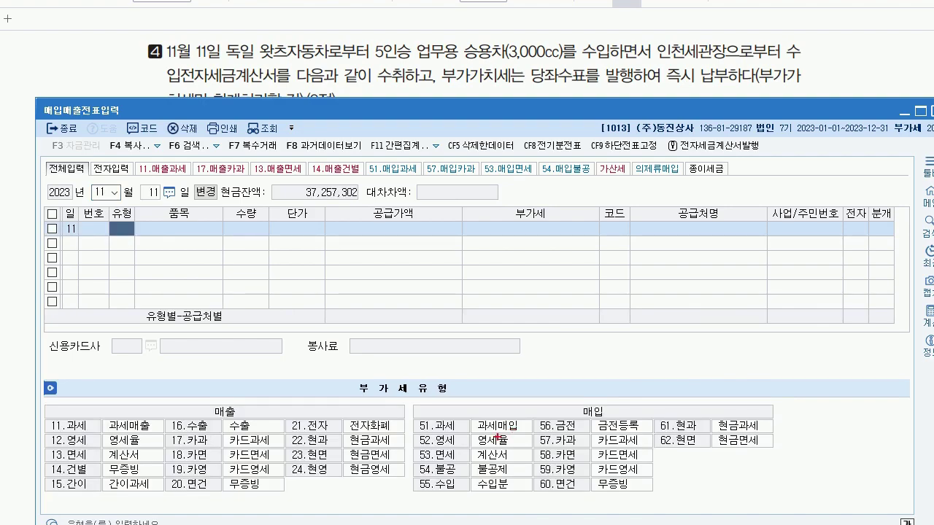
{"action": "mouse_move", "coordinate": [453, 497]}
{"action": "left_mouse_down"}
{"action": "mouse_move", "coordinate": [436, 483]}
{"action": "mouse_move", "coordinate": [458, 474]}
{"action": "mouse_move", "coordinate": [440, 508]}
{"action": "left_mouse_up"}
{"action": "left_click_drag", "start_coordinate": [589, 66], "coordinate": [610, 64]}
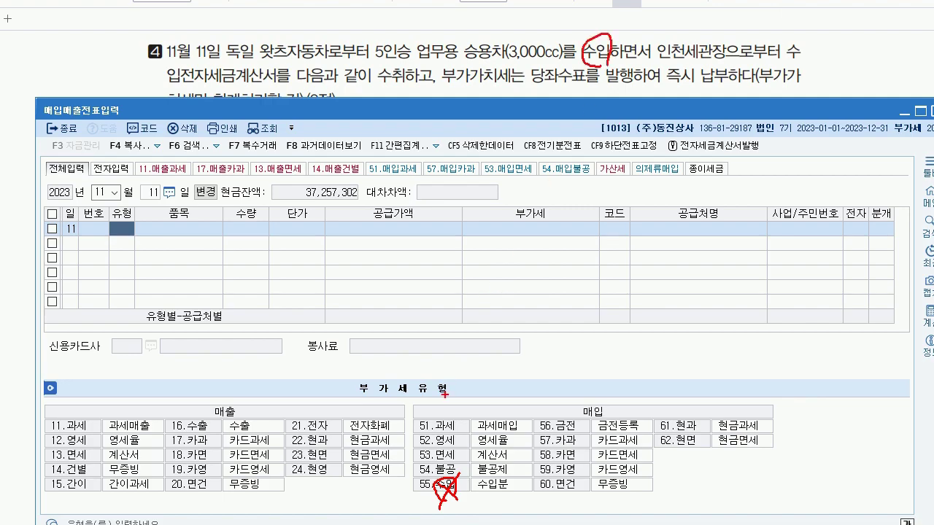
{"action": "left_click_drag", "start_coordinate": [418, 461], "coordinate": [433, 462]}
{"action": "left_click_drag", "start_coordinate": [500, 59], "coordinate": [560, 60]}
{"action": "left_click_drag", "start_coordinate": [457, 457], "coordinate": [468, 454]}
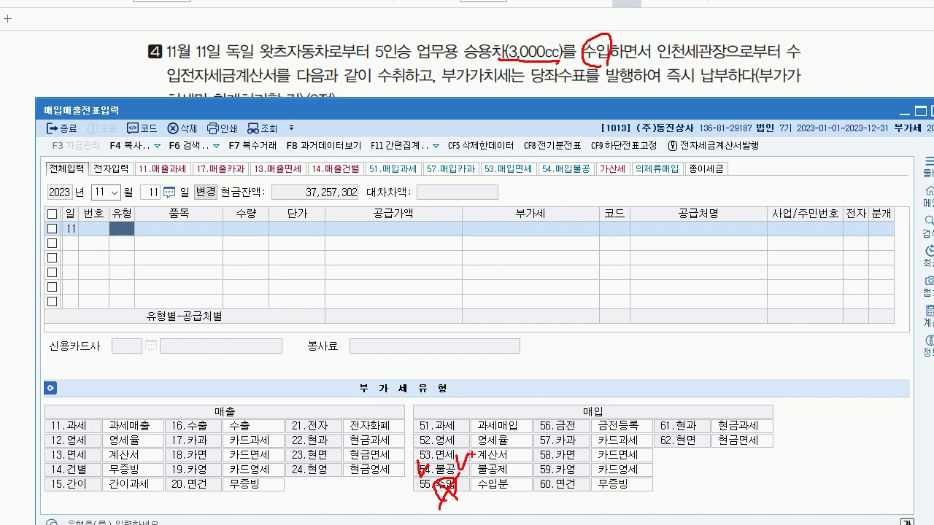
{"action": "key", "text": "ctrl+z"}
{"action": "key", "text": "ctrl+z"}
{"action": "key", "text": "ctrl+z"}
{"action": "key", "text": "ctrl+z"}
{"action": "key", "text": "ctrl+z"}
{"action": "key", "text": "ctrl+z"}
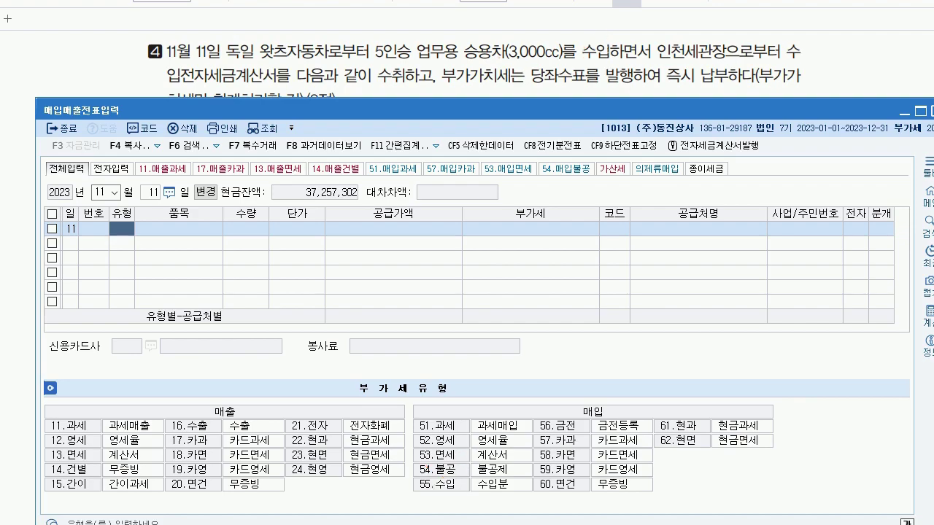
Step: Enter a 54 불공 purchase line for 승용차 with a supply amount of 88,000,000, accepting the calculated VAT
{"action": "type", "text": "54"}
{"action": "key", "text": "Return"}
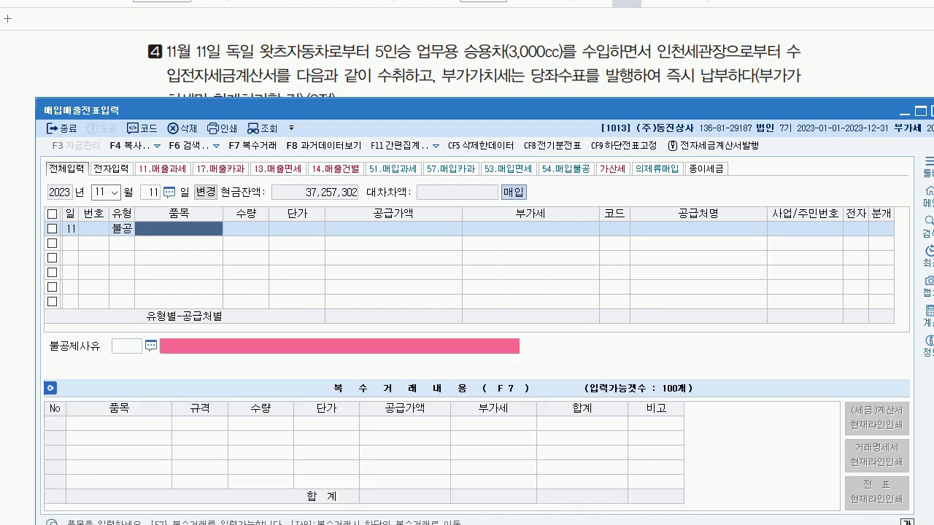
{"action": "type", "text": "승용"}
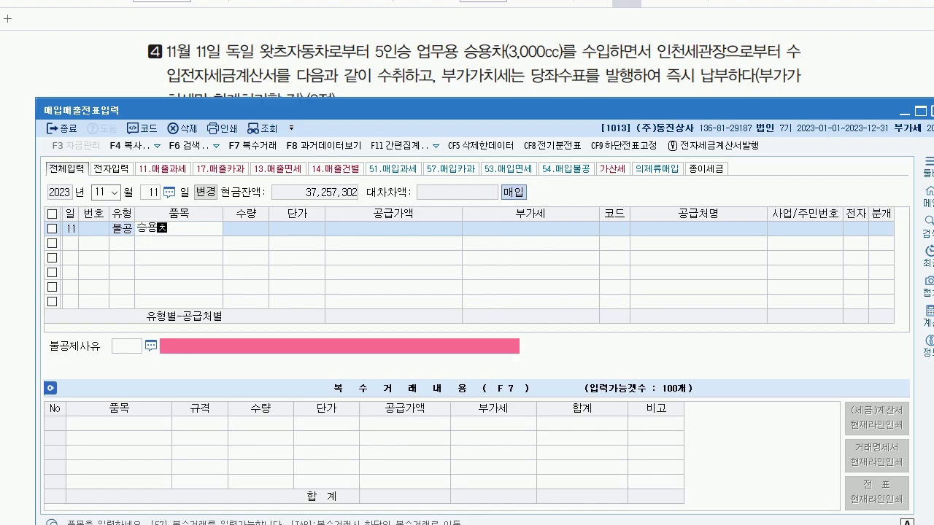
{"action": "type", "text": "차"}
{"action": "key", "text": "Return"}
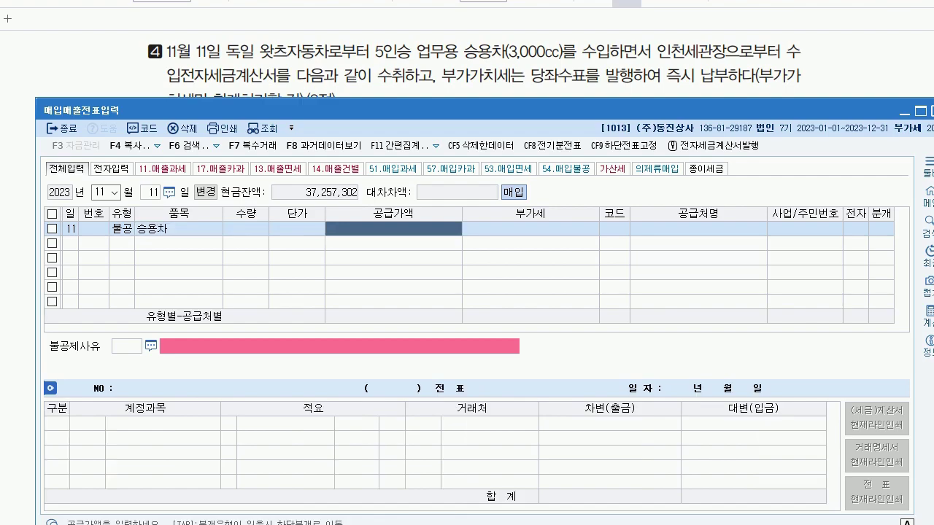
{"action": "type", "text": "88000000"}
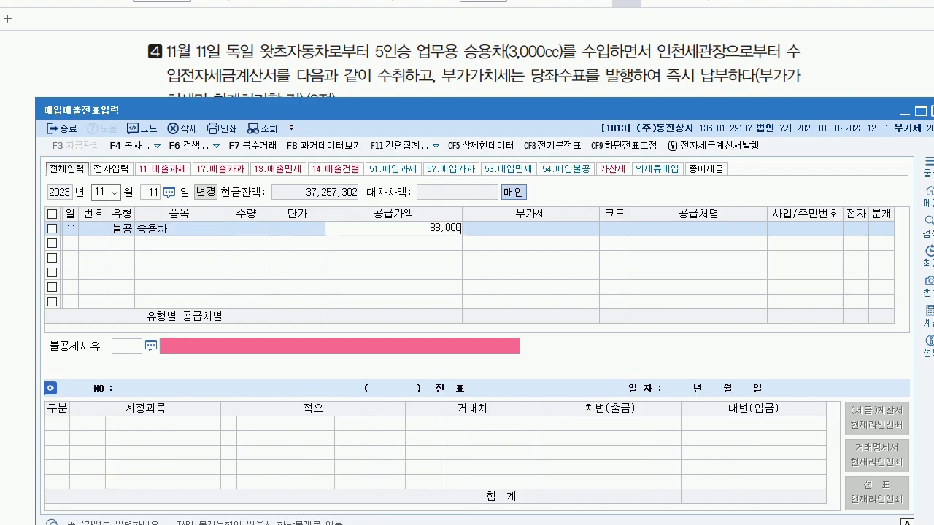
{"action": "key", "text": "Return"}
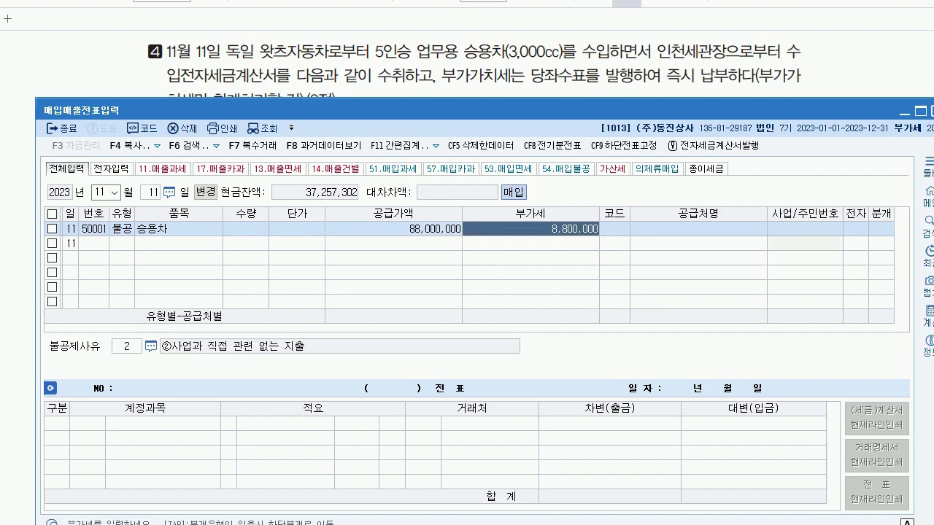
{"action": "key", "text": "Return"}
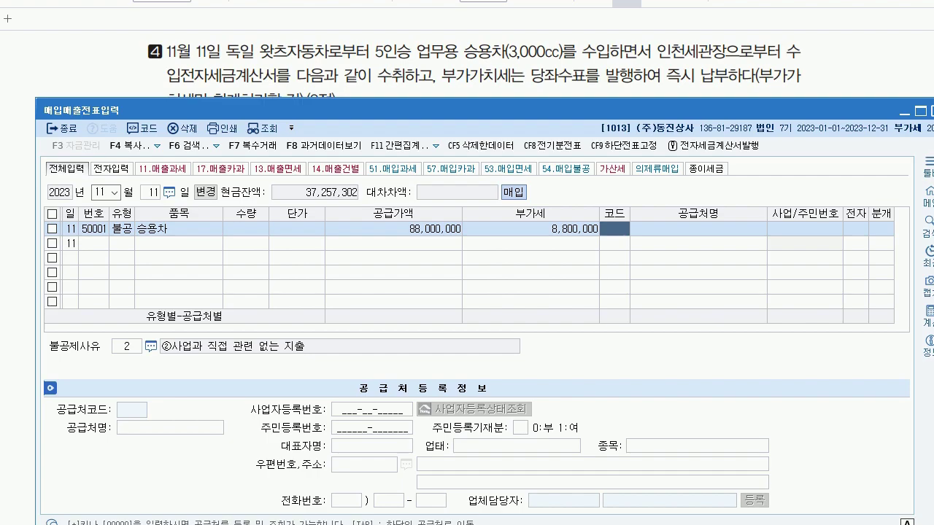
Step: Assign 인천세관 as the supplier of the 승용차 line and mark the invoice as electronic (전자: 여)
{"action": "type", "text": "인천"}
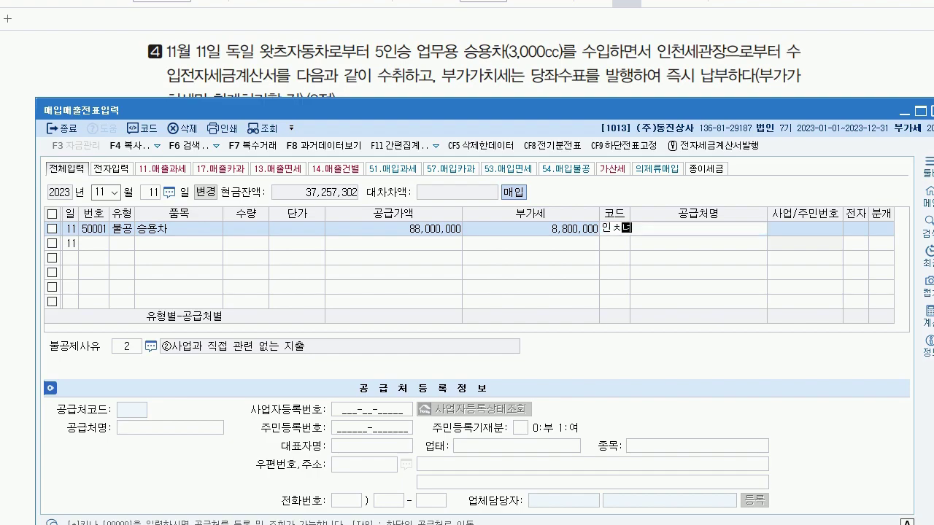
{"action": "key", "text": "Return"}
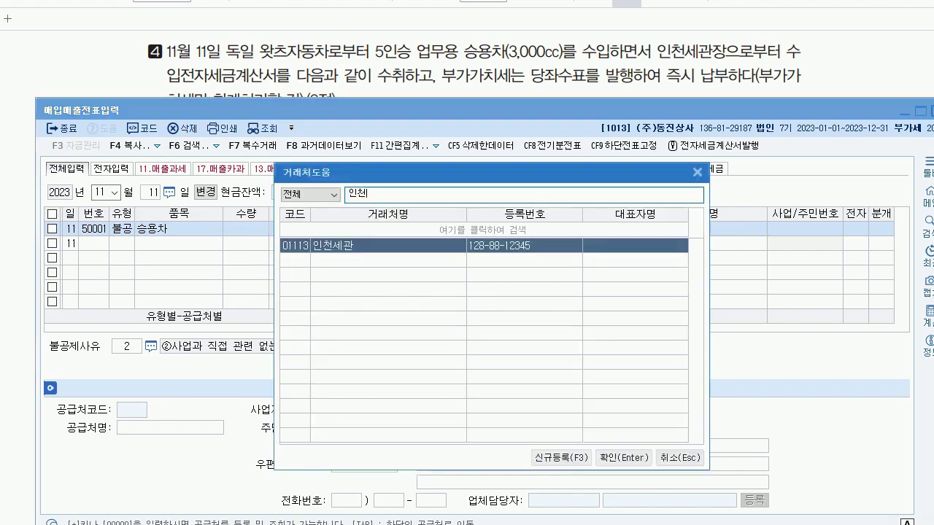
{"action": "key", "text": "Return"}
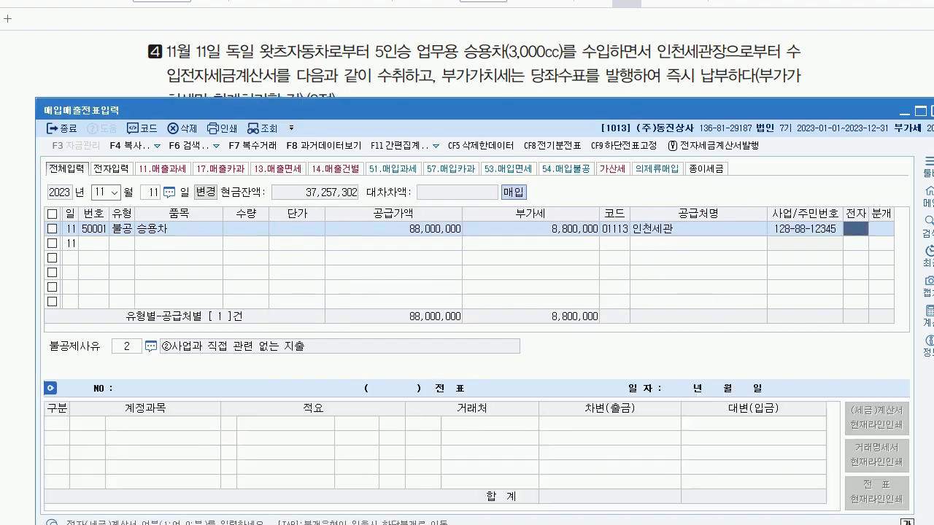
{"action": "type", "text": "1"}
{"action": "key", "text": "Return"}
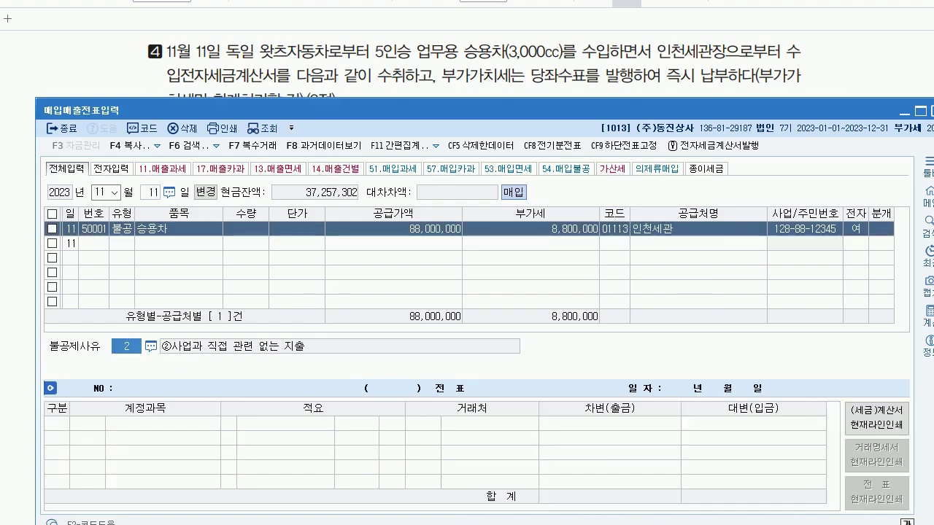
Step: Set the non-deduction reason (불공제사유) to ③비영업용 소형승용자동차 구입·유지 및 임차 and the journal type (분개) to 혼합
{"action": "key", "text": "F2"}
{"action": "left_click", "coordinate": [481, 274]}
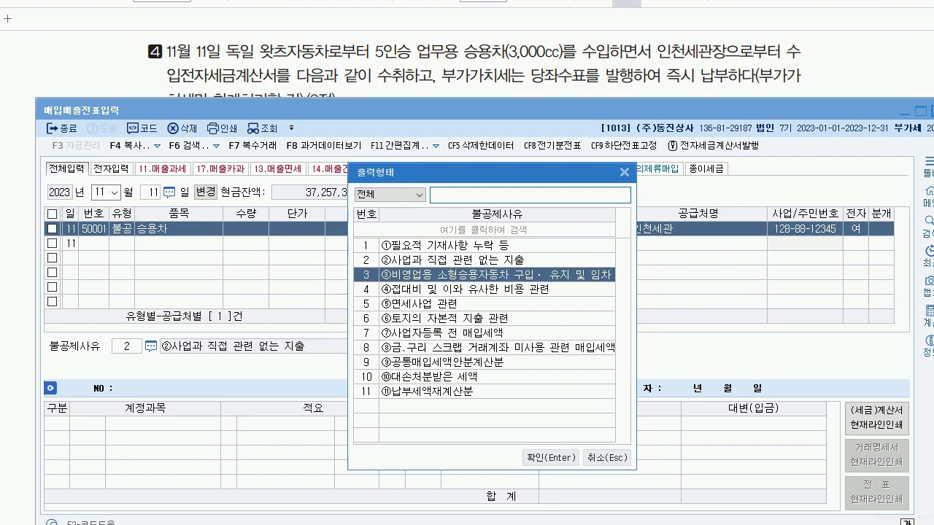
{"action": "key", "text": "Return"}
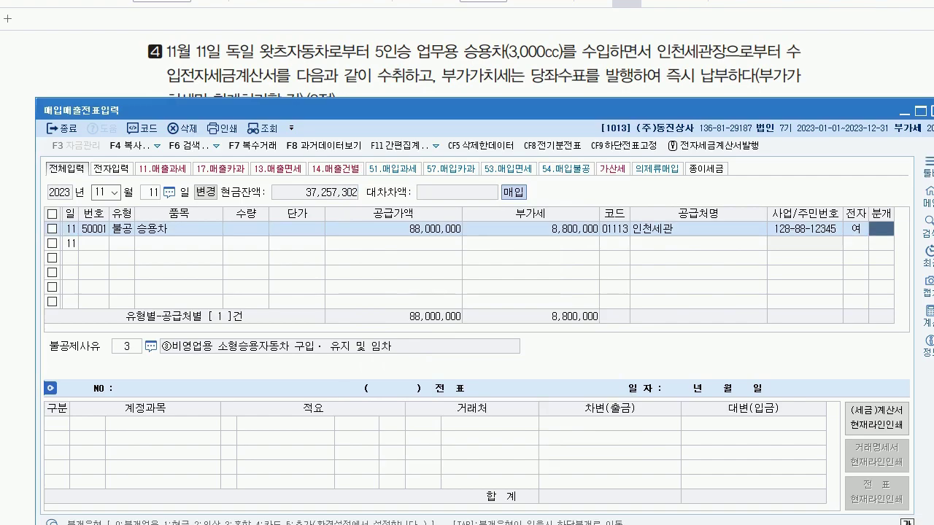
{"action": "type", "text": "3"}
{"action": "key", "text": "Return"}
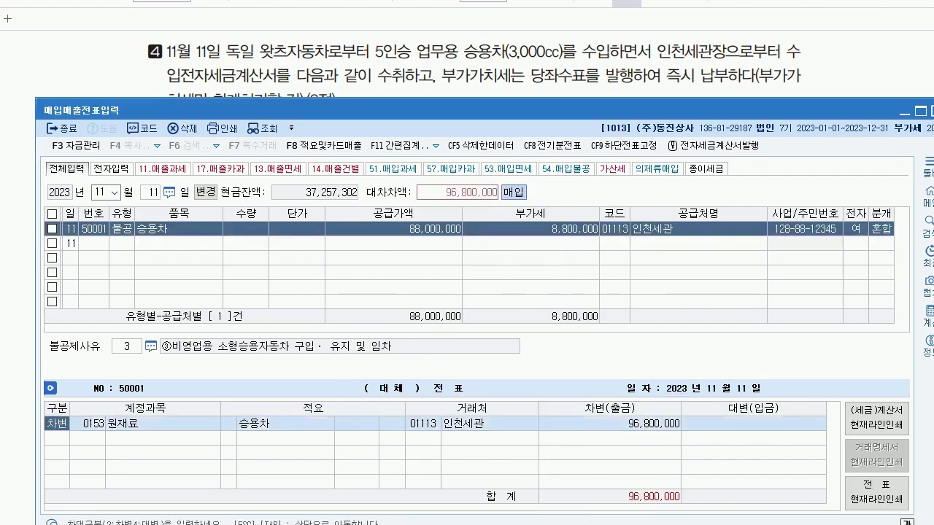
Step: Change the debit line's account from 원재료 to 0208 차량운반구 and set its amount to 8,800,000
{"action": "left_click_drag", "start_coordinate": [109, 110], "coordinate": [127, 135]}
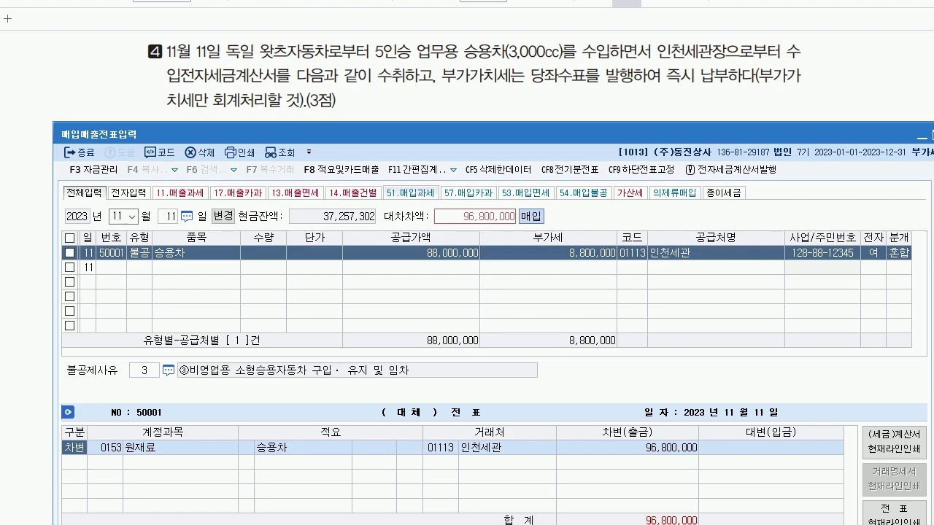
{"action": "left_click", "coordinate": [104, 447]}
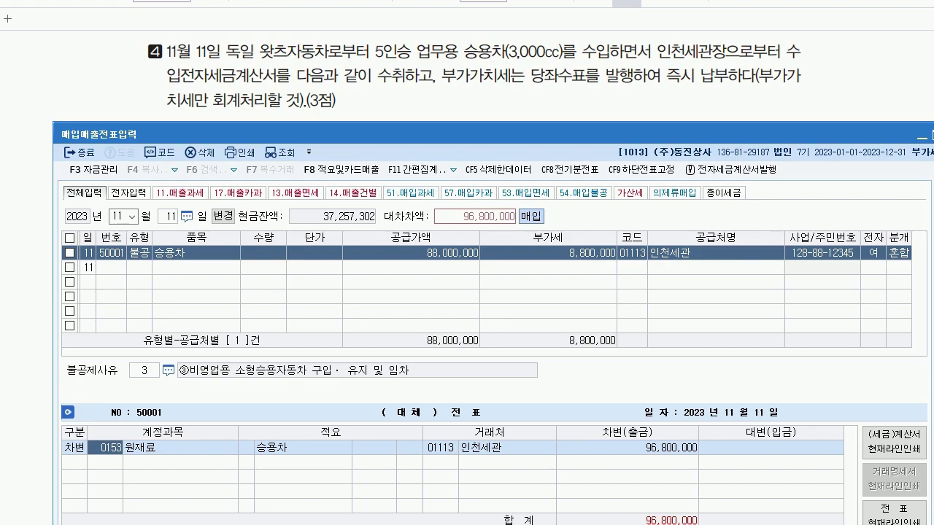
{"action": "type", "text": "20"}
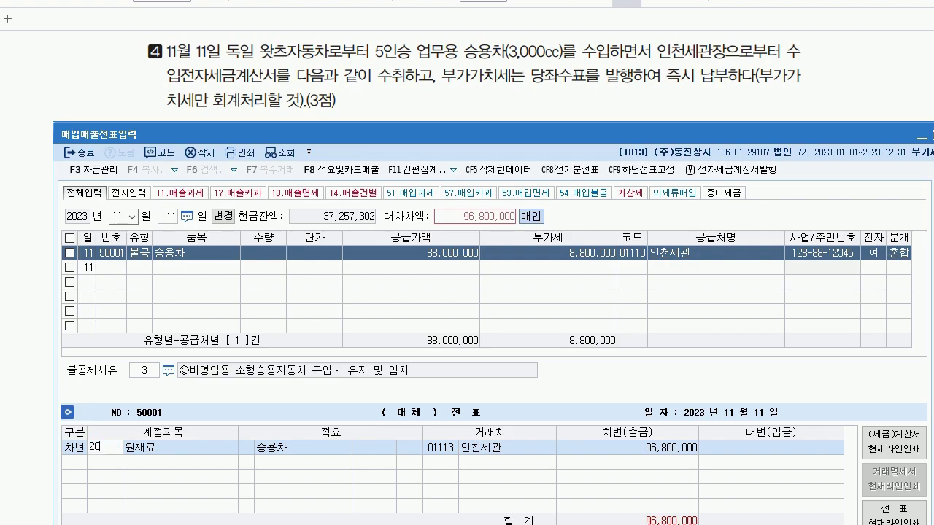
{"action": "key", "text": "Return"}
{"action": "key", "text": "Left"}
{"action": "key", "text": "Left"}
{"action": "key", "text": "Left"}
{"action": "key", "text": "Return"}
{"action": "key", "text": "Return"}
{"action": "key", "text": "Return"}
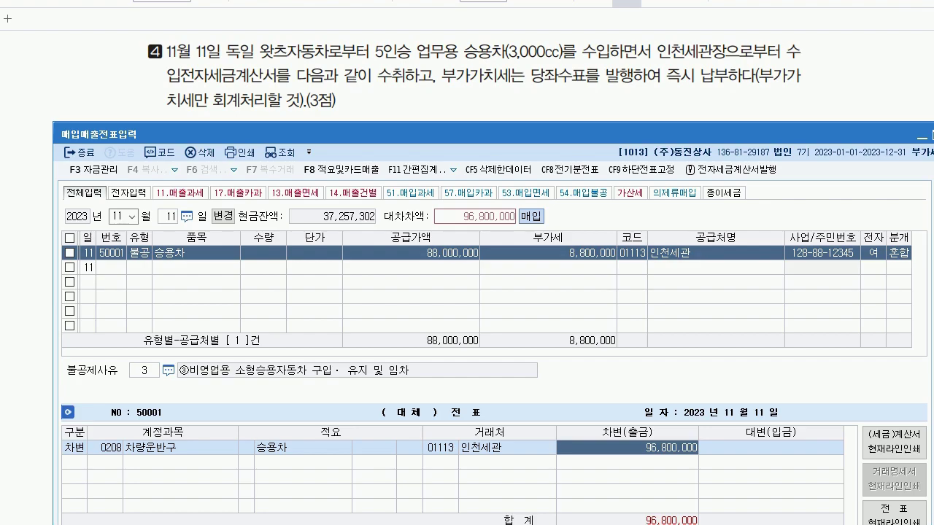
{"action": "type", "text": "8800000"}
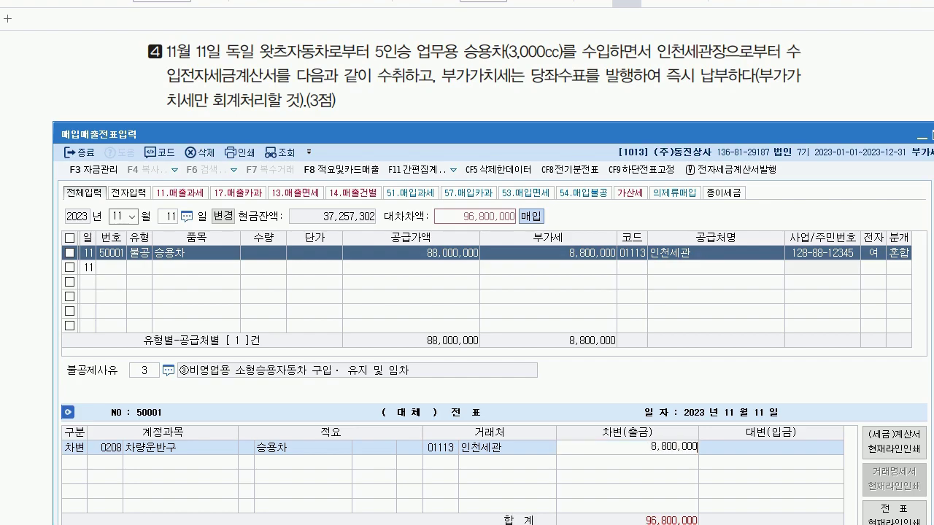
{"action": "key", "text": "Return"}
Step: Add a credit (대변) line for account 0102 당좌예금 with the amount 8,800,000
{"action": "type", "text": "4"}
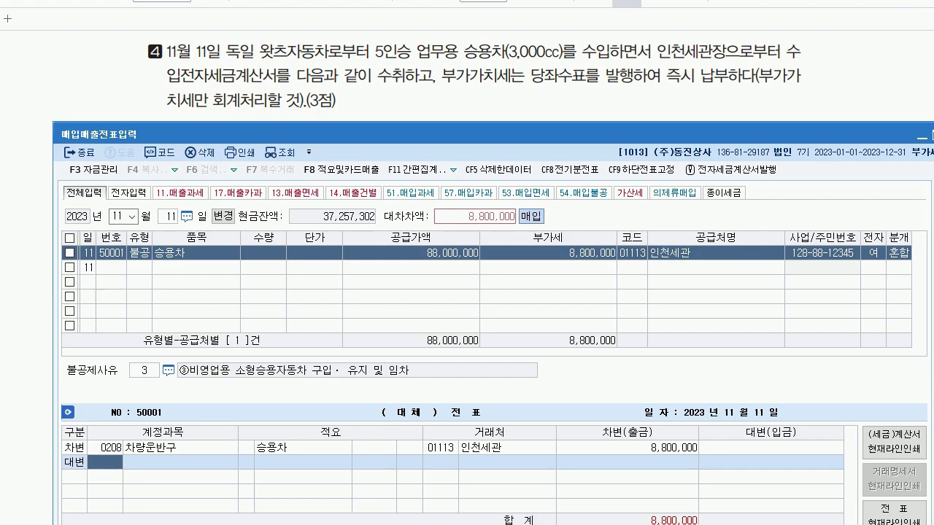
{"action": "type", "text": "102"}
{"action": "key", "text": "Return"}
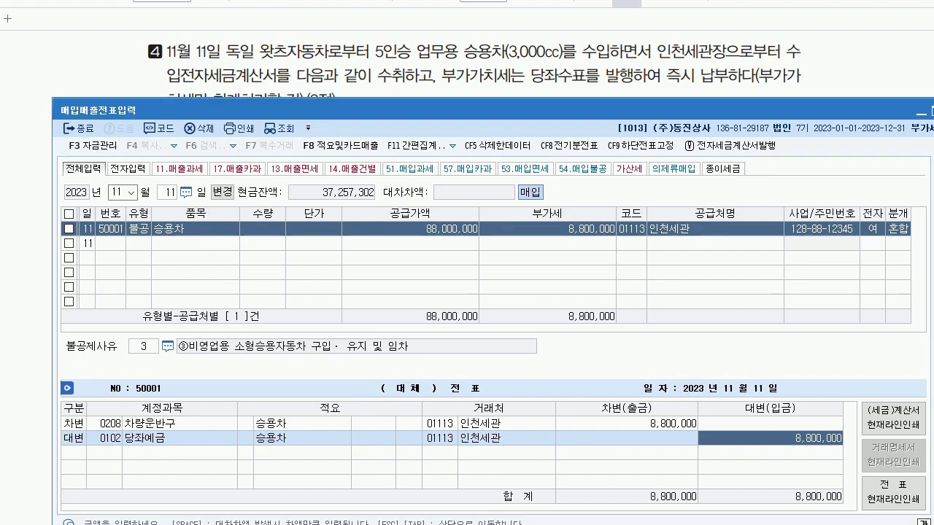
Step: Consult exam question 5 on the 영업부 회식 paid by 하나카드 and set the voucher date to 12월 7일
{"action": "scroll", "coordinate": [467, 277], "scroll_direction": "down", "scroll_amount": 15}
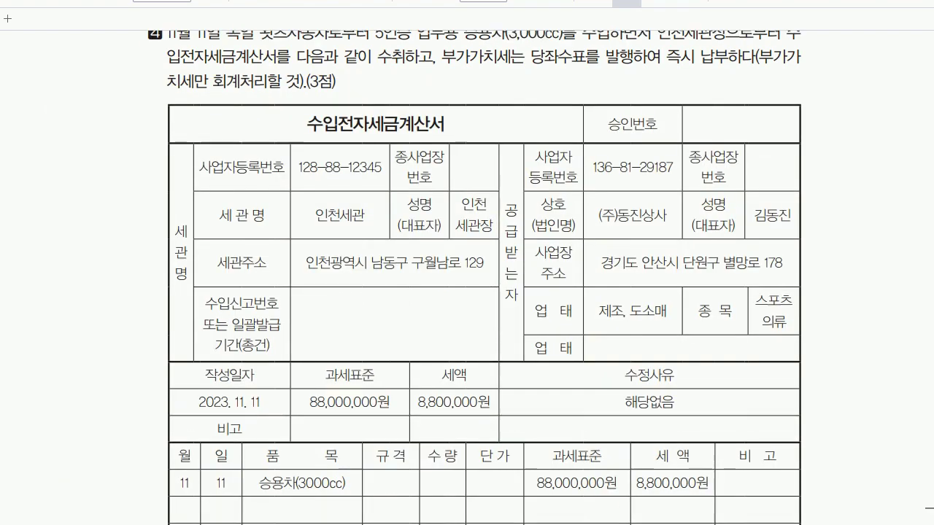
{"action": "scroll", "coordinate": [467, 278], "scroll_direction": "down", "scroll_amount": 4}
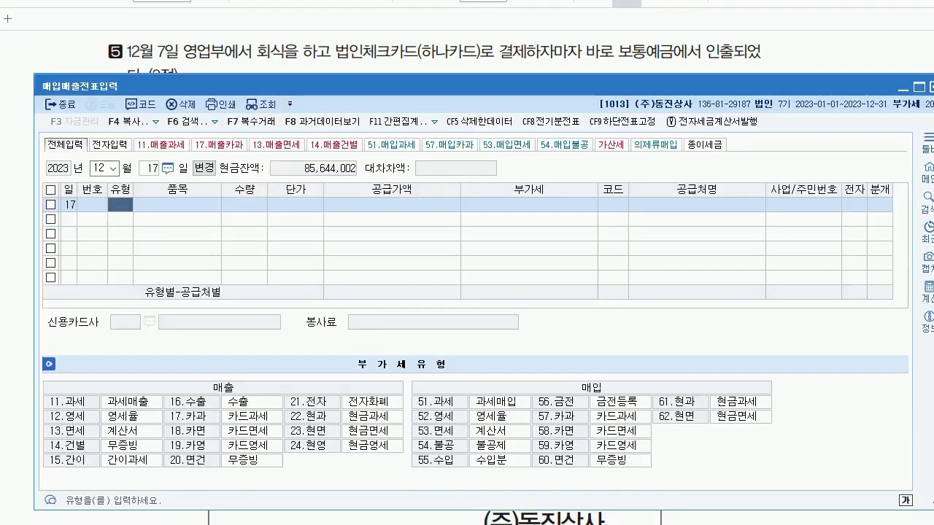
{"action": "left_click", "coordinate": [151, 168]}
{"action": "type", "text": "7"}
{"action": "key", "text": "Return"}
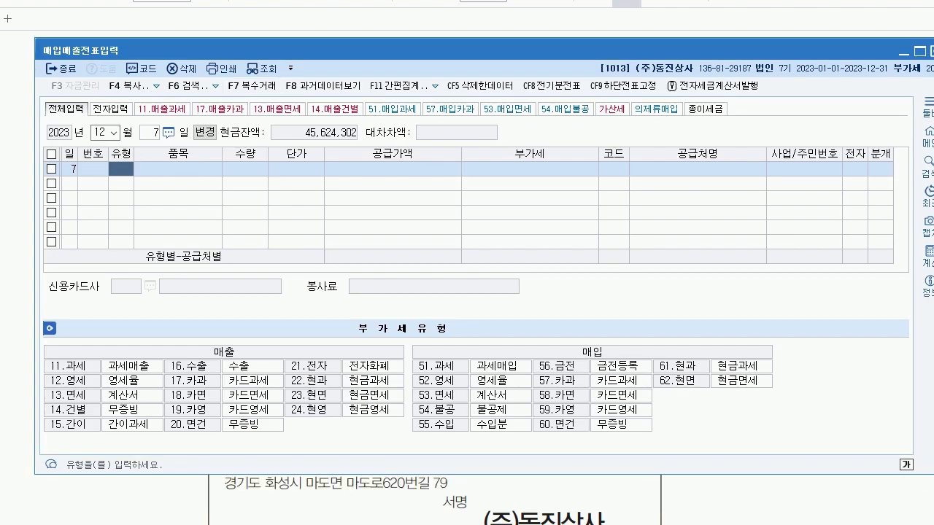
Step: Start a 57 카과 purchase line with the item name 회식
{"action": "type", "text": "57"}
{"action": "key", "text": "Return"}
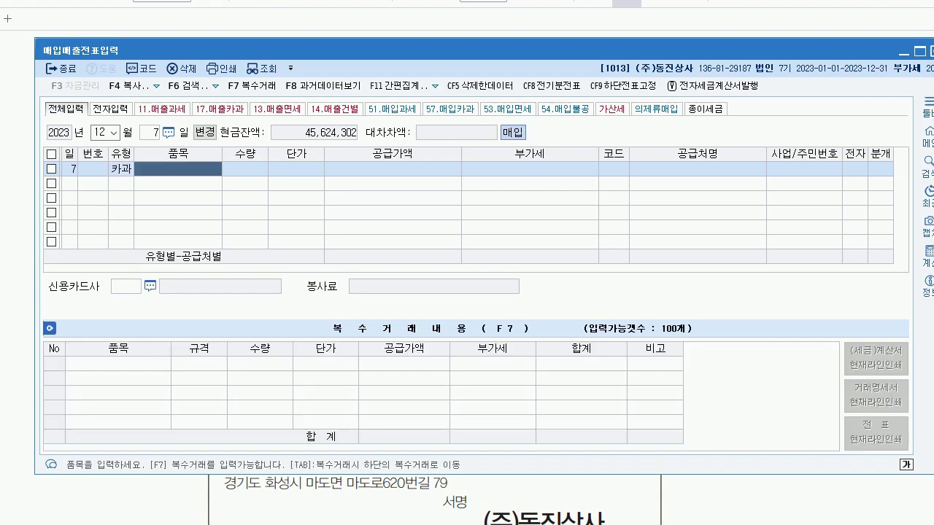
{"action": "type", "text": "회식"}
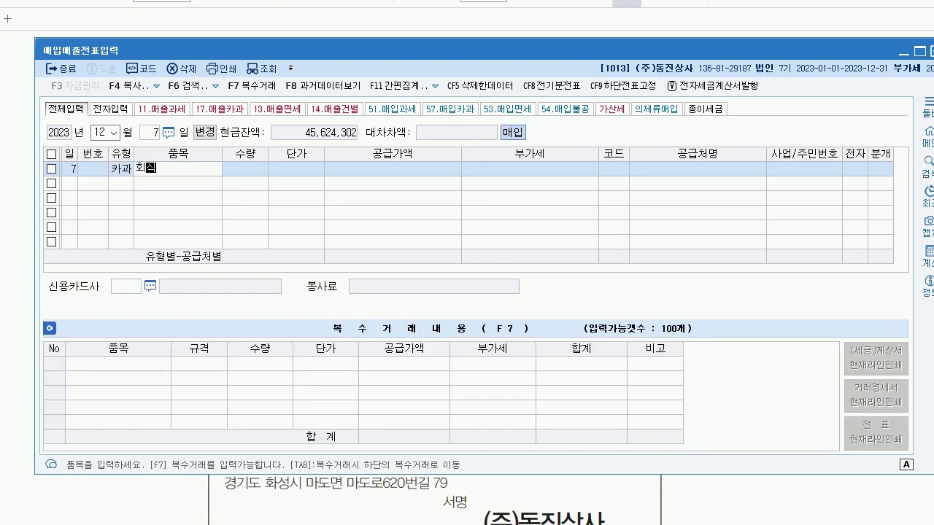
{"action": "key", "text": "Return"}
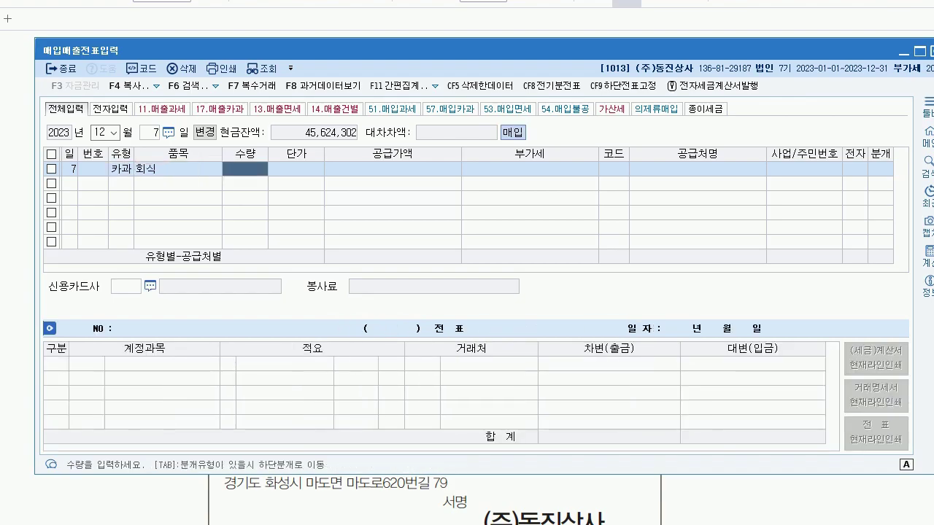
Step: Review the VAT type list, comparing the 건별, 카과 and 현과 codes for sales and purchases
{"action": "left_click", "coordinate": [121, 169]}
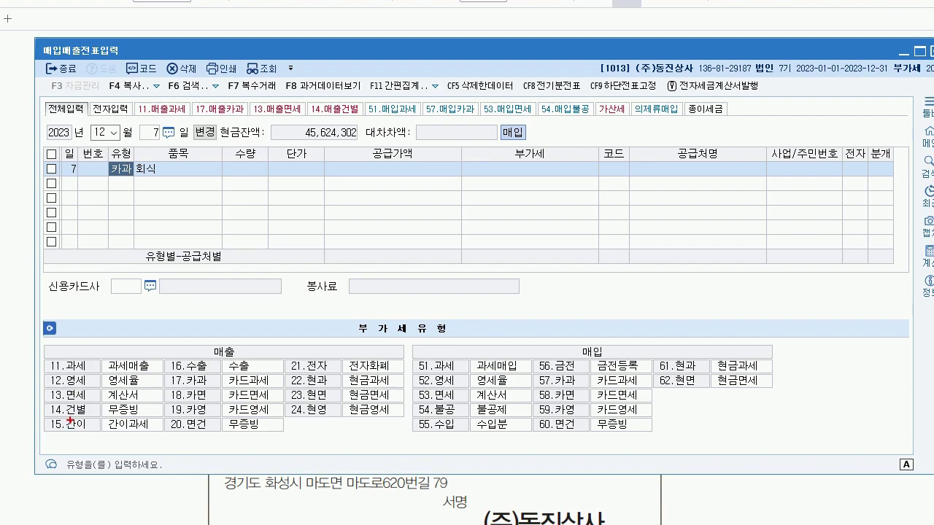
{"action": "left_click_drag", "start_coordinate": [73, 405], "coordinate": [76, 423]}
{"action": "left_click_drag", "start_coordinate": [198, 373], "coordinate": [210, 378]}
{"action": "left_click_drag", "start_coordinate": [321, 380], "coordinate": [320, 378]}
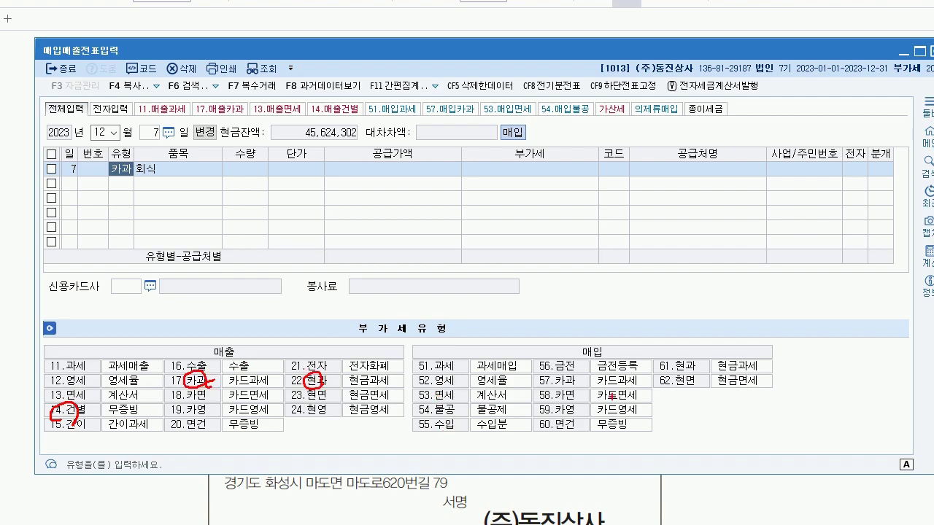
{"action": "left_click_drag", "start_coordinate": [544, 390], "coordinate": [567, 411]}
{"action": "left_click_drag", "start_coordinate": [666, 371], "coordinate": [672, 369]}
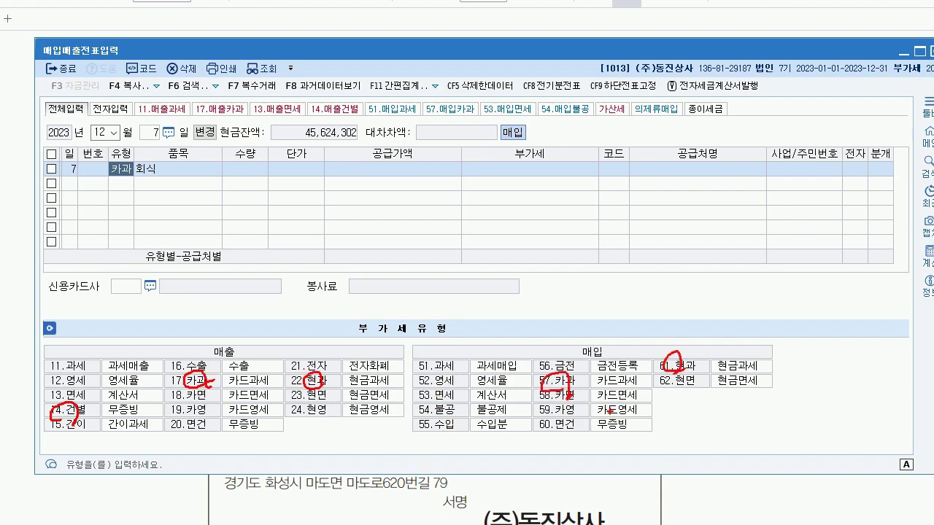
{"action": "key", "text": "Escape"}
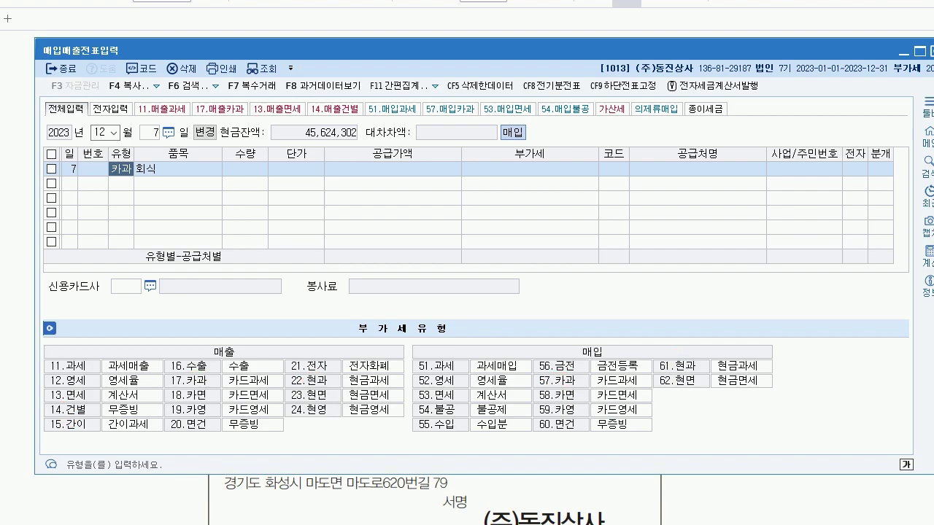
Step: Enter a supply amount of 400,000 for the 회식 line, accepting the calculated VAT
{"action": "key", "text": "Return"}
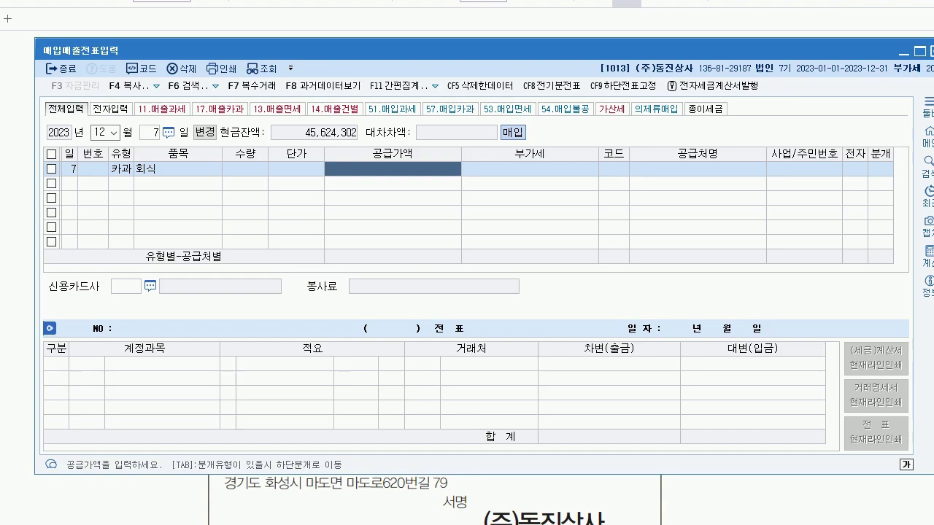
{"action": "type", "text": "400000"}
{"action": "key", "text": "Return"}
{"action": "key", "text": "Return"}
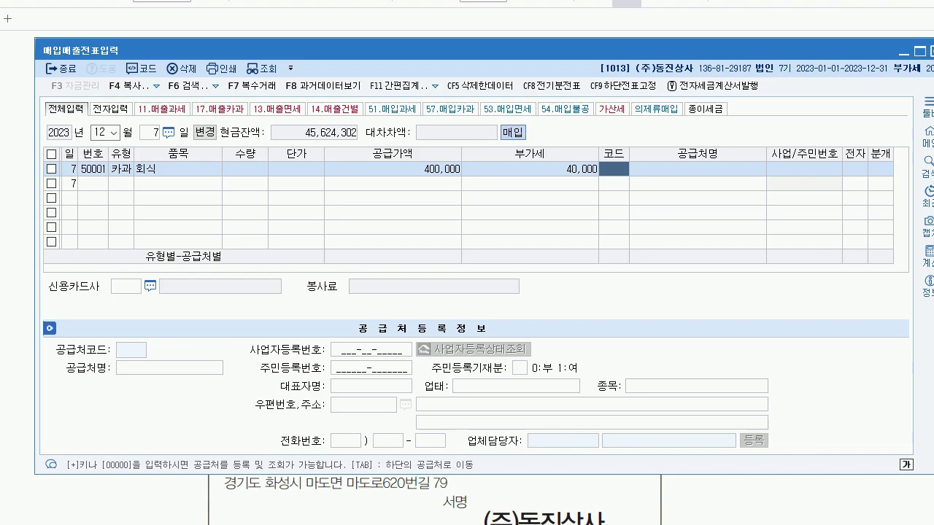
Step: Consult the card receipt in question 5 for the merchant and assign 명량 as the supplier of the 회식 line
{"action": "key", "text": "alt+Tab"}
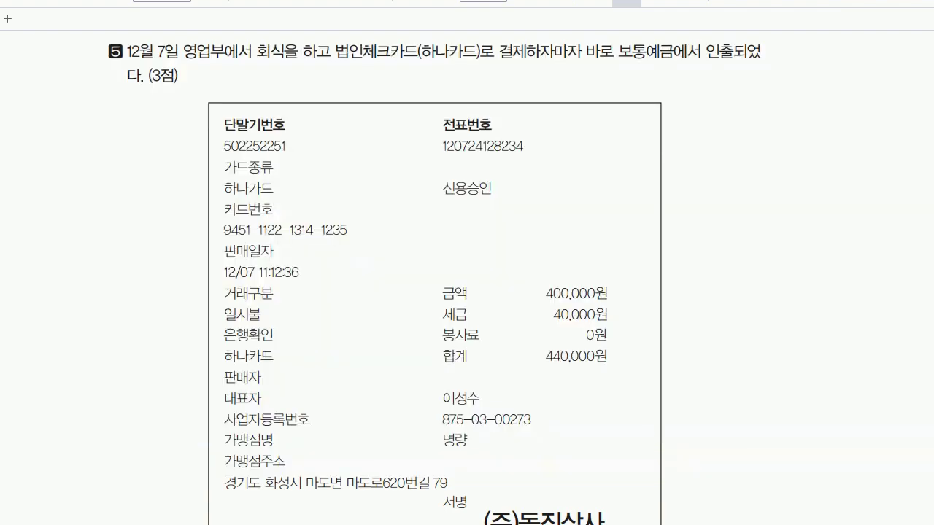
{"action": "scroll", "coordinate": [467, 292], "scroll_direction": "down", "scroll_amount": 3}
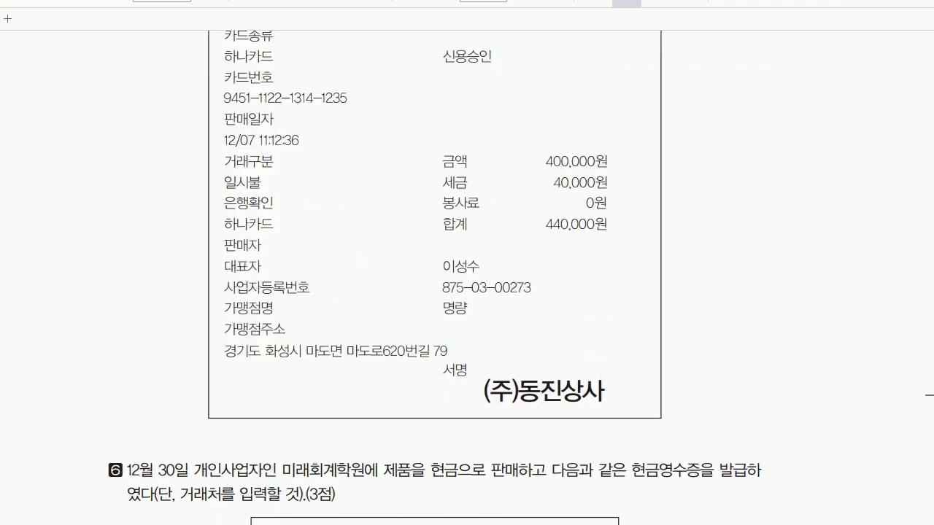
{"action": "key", "text": "alt+Tab"}
{"action": "type", "text": "명량"}
{"action": "key", "text": "Return"}
{"action": "key", "text": "Return"}
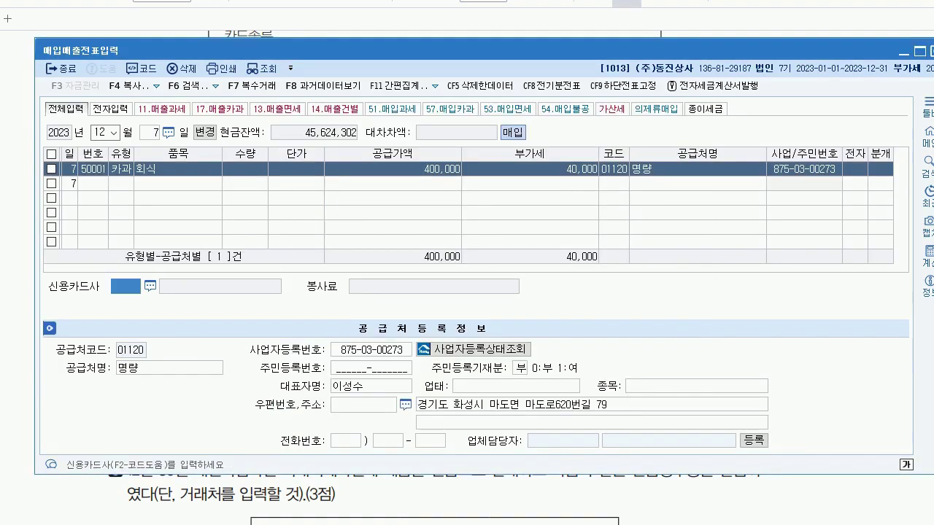
Step: Check the card used in question 5 and set the credit card company (신용카드사) to 하나카드
{"action": "key", "text": "F2"}
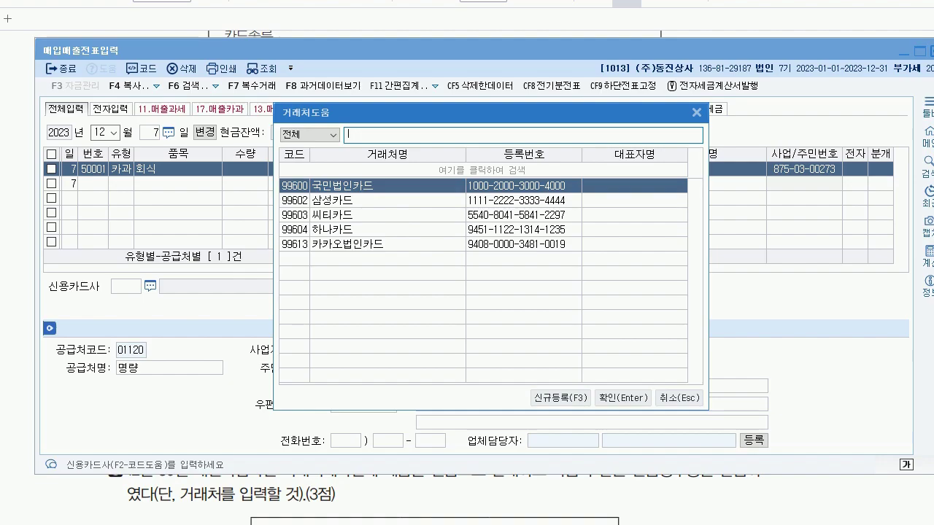
{"action": "key", "text": "alt+Tab"}
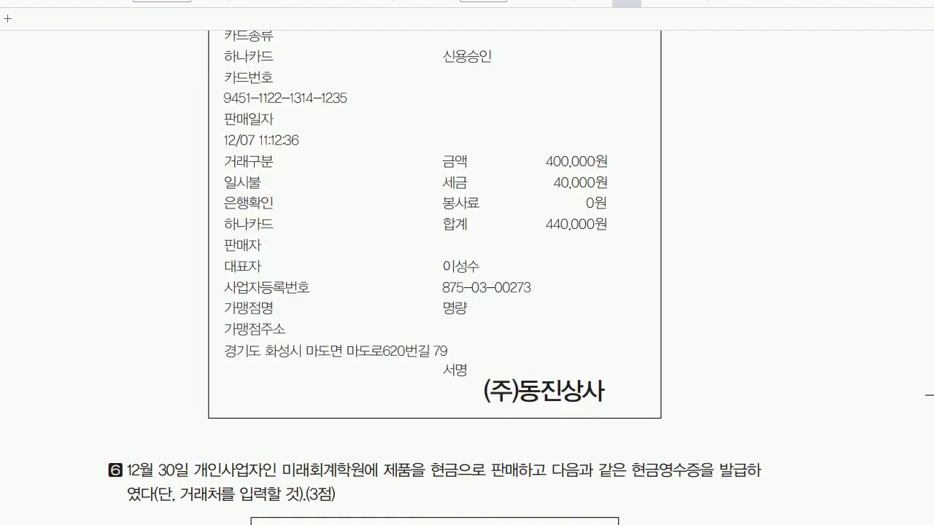
{"action": "scroll", "coordinate": [467, 277], "scroll_direction": "up", "scroll_amount": 5}
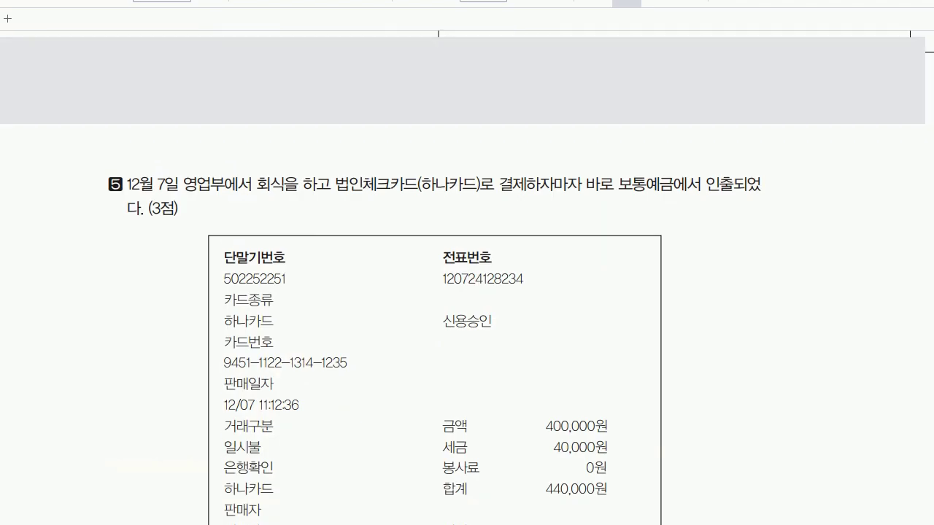
{"action": "scroll", "coordinate": [467, 277], "scroll_direction": "down", "scroll_amount": 3}
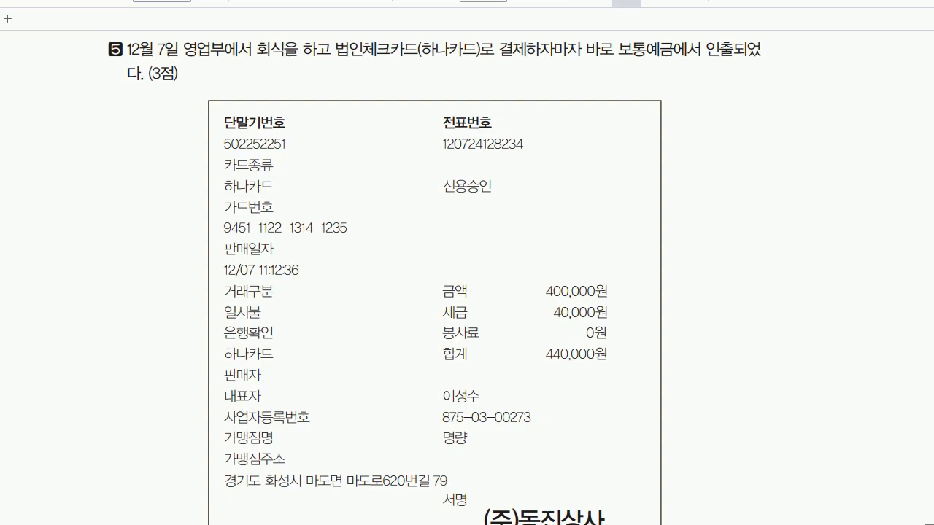
{"action": "scroll", "coordinate": [467, 292], "scroll_direction": "down", "scroll_amount": 1}
{"action": "key", "text": "alt+Tab"}
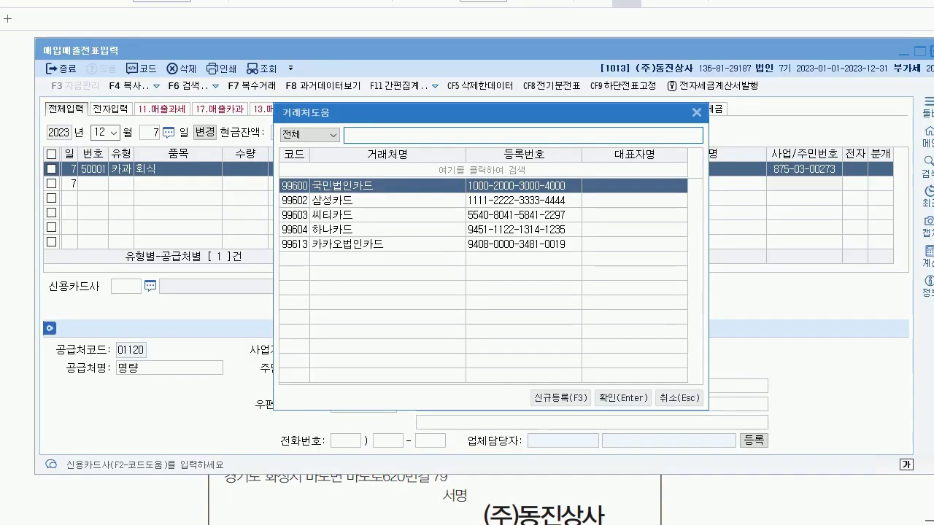
{"action": "left_click", "coordinate": [350, 244]}
{"action": "left_click", "coordinate": [350, 229]}
{"action": "left_click", "coordinate": [623, 397]}
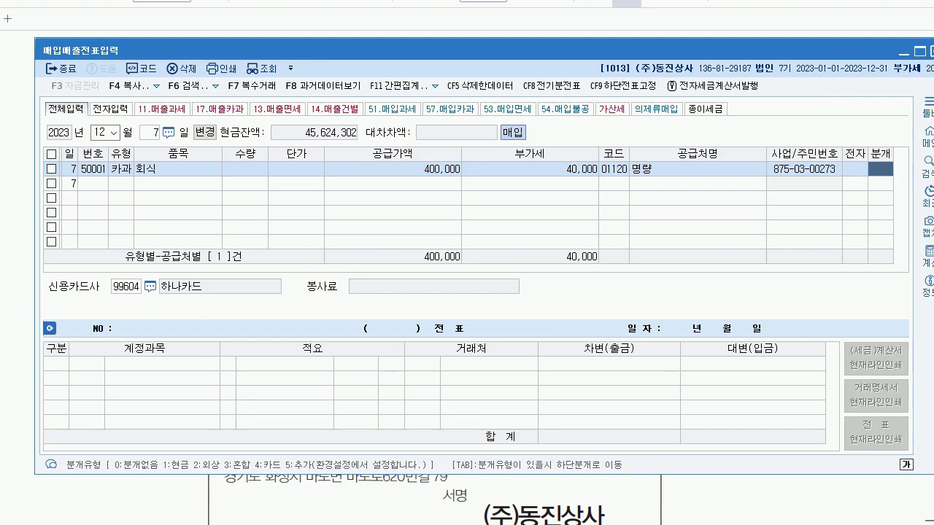
Step: Check how question 5 was paid and set the 회식 voucher's journal type (분개) to 혼합
{"action": "key", "text": "alt+Tab"}
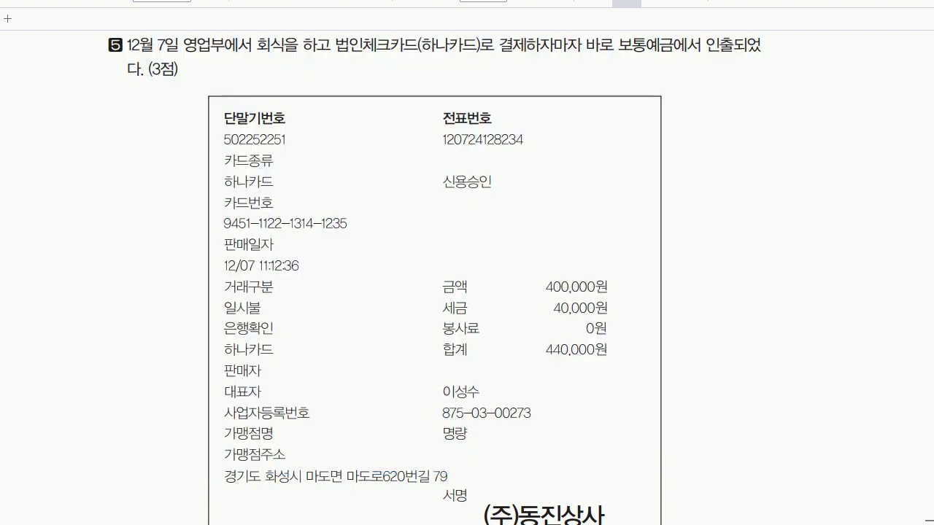
{"action": "key", "text": "alt+Tab"}
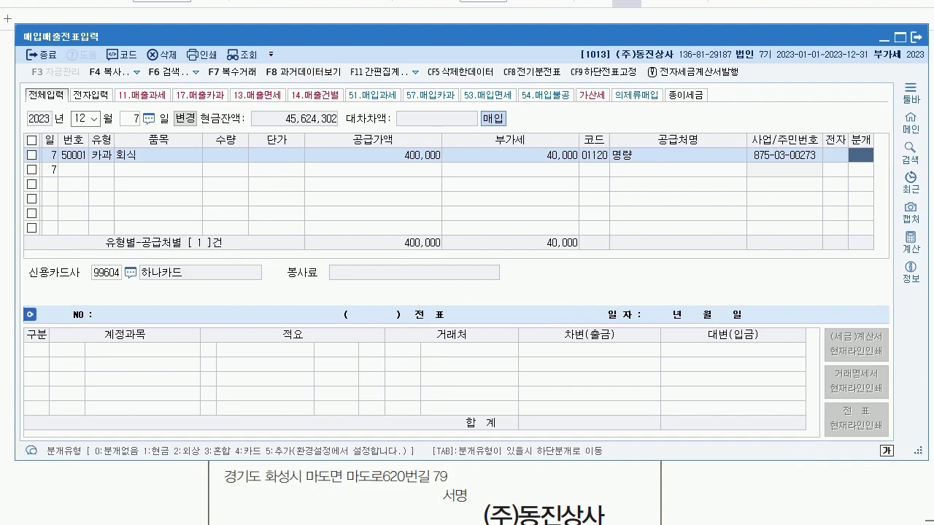
{"action": "type", "text": "3"}
{"action": "key", "text": "Return"}
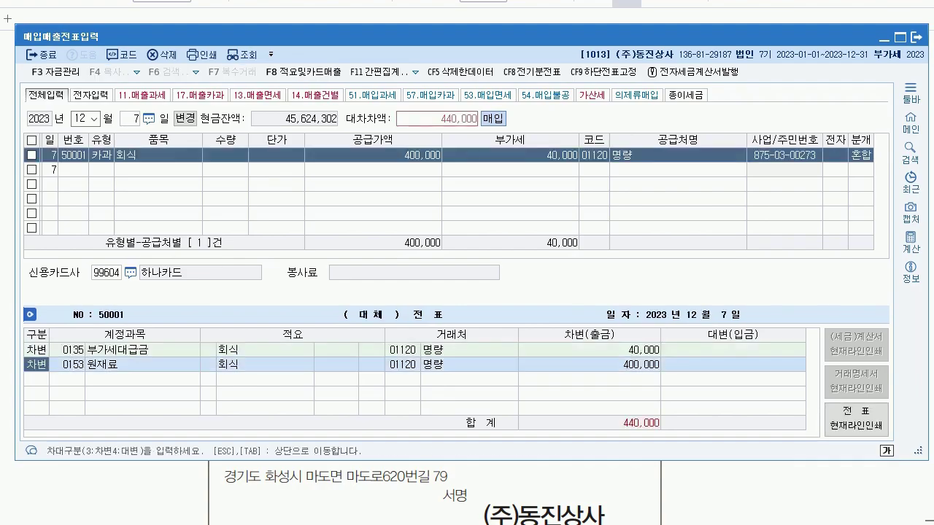
Step: Change the account of the 회식 voucher's 원재료 debit line to 0811 복리후생비, keeping its amount
{"action": "left_click", "coordinate": [66, 364]}
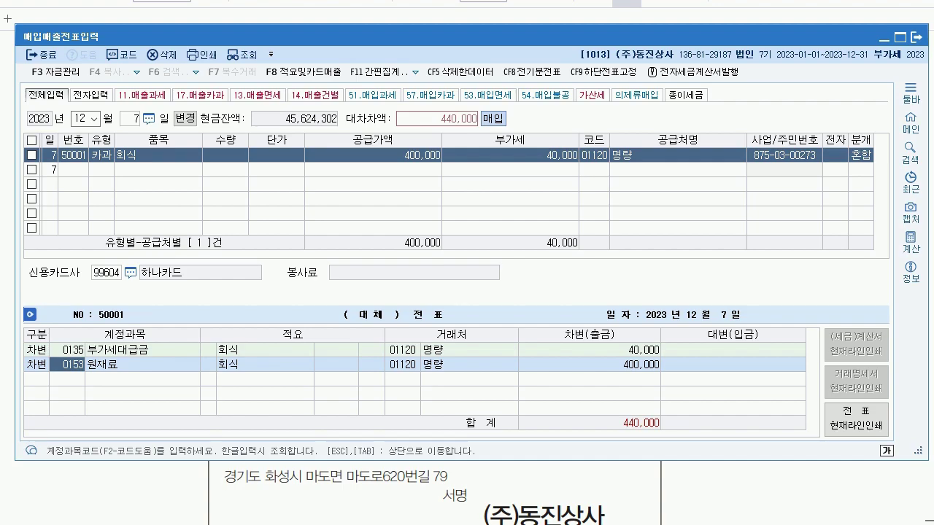
{"action": "type", "text": "0811"}
{"action": "key", "text": "Return"}
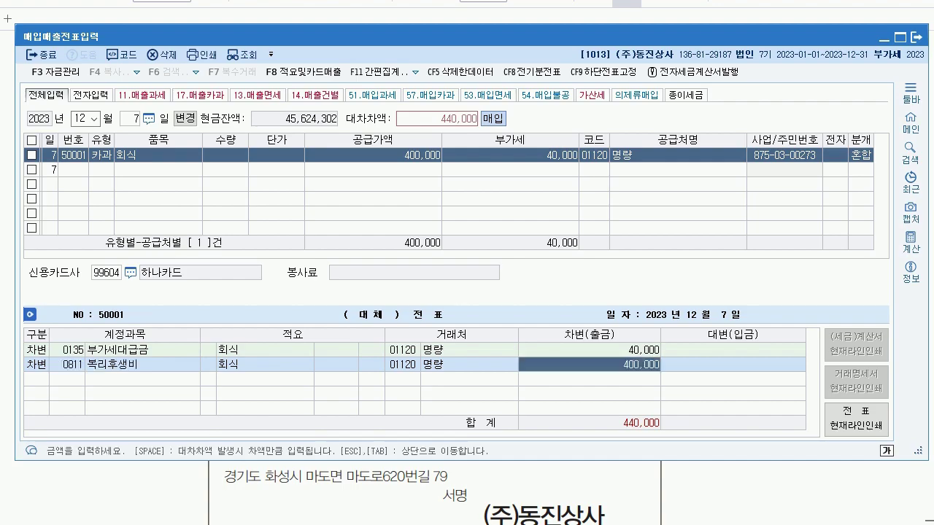
{"action": "key", "text": "Return"}
Step: Add a credit line for 0103 보통예금 of 440,000 to the 회식 voucher
{"action": "type", "text": "40103"}
{"action": "key", "text": "Return"}
{"action": "key", "text": "Return"}
{"action": "key", "text": "Return"}
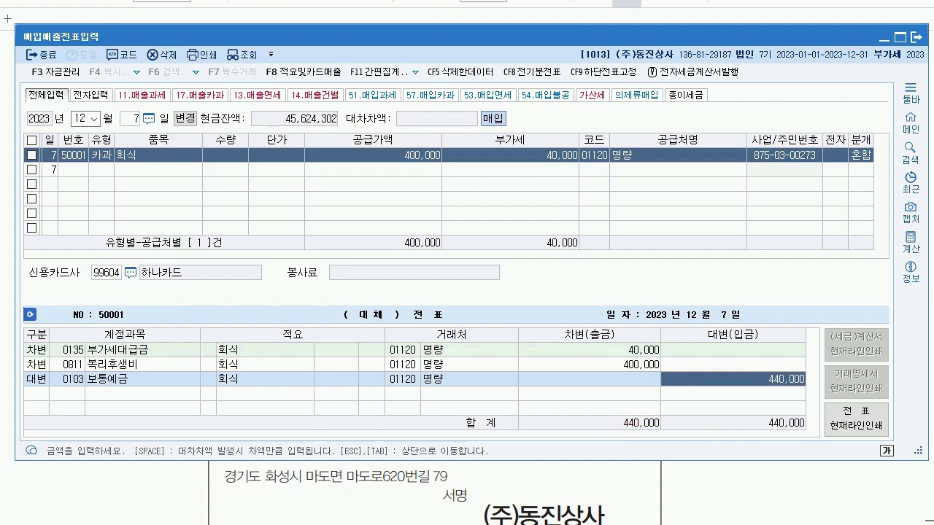
Step: Compare the completed 회식 journal entry with the question 5 text and card receipt
{"action": "key", "text": "alt+Tab"}
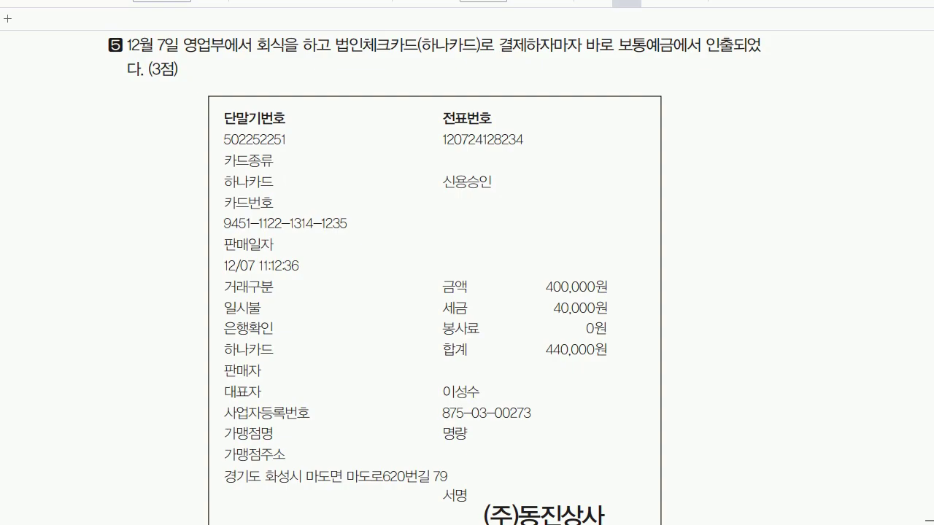
{"action": "key", "text": "alt+Tab"}
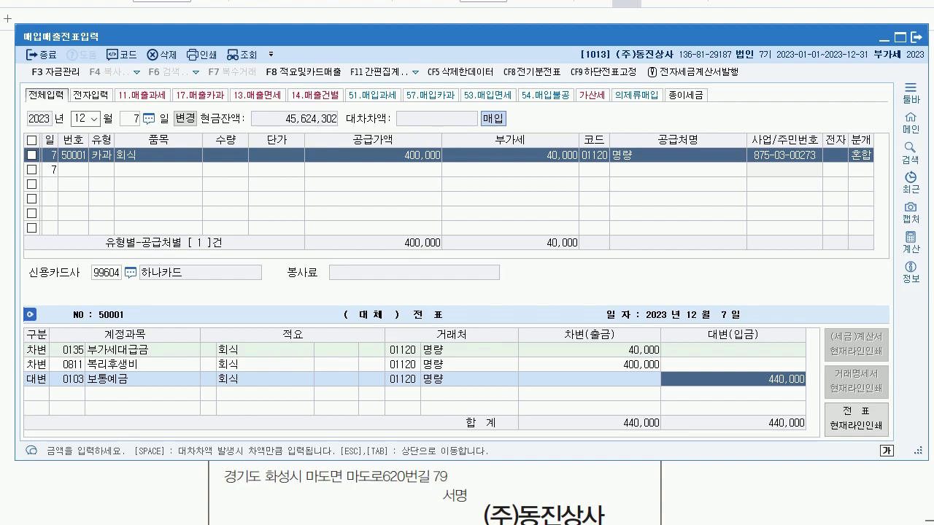
{"action": "key", "text": "alt+Tab"}
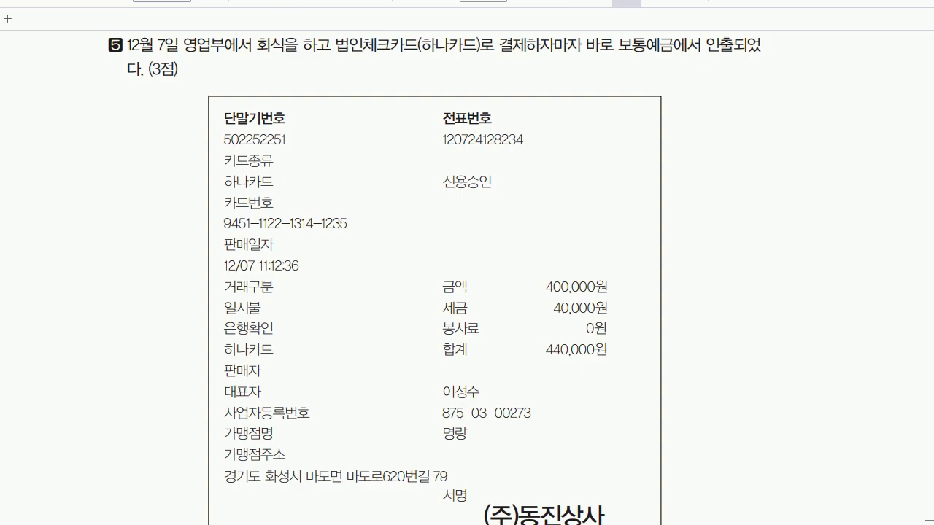
{"action": "key", "text": "alt+Tab"}
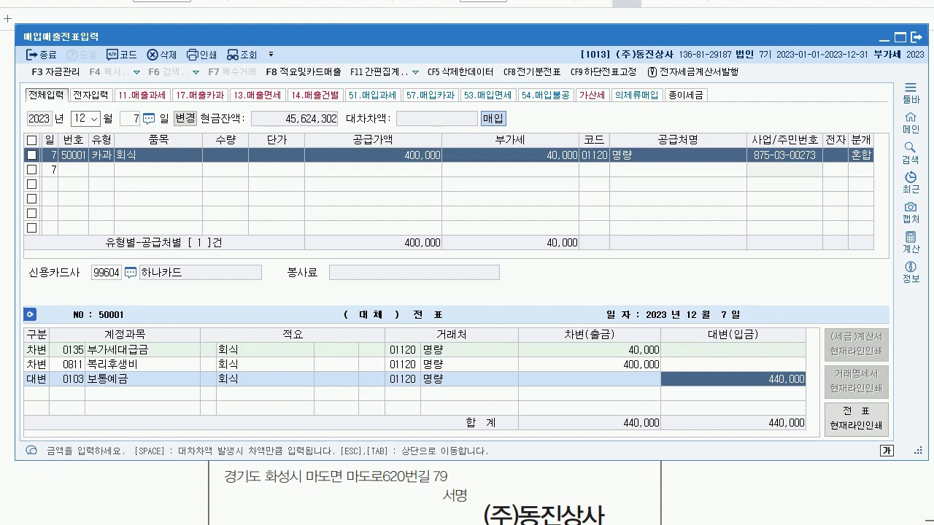
Step: Read question 6 and its cash receipt, and set the voucher entry date to December 30
{"action": "key", "text": "alt+Tab"}
{"action": "scroll", "coordinate": [467, 292], "scroll_direction": "down", "scroll_amount": 8}
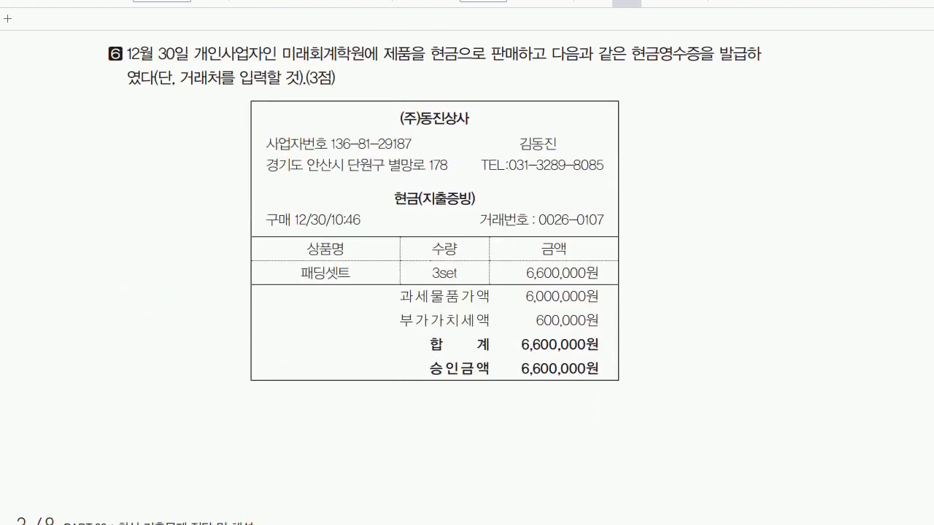
{"action": "scroll", "coordinate": [467, 292], "scroll_direction": "up", "scroll_amount": 1}
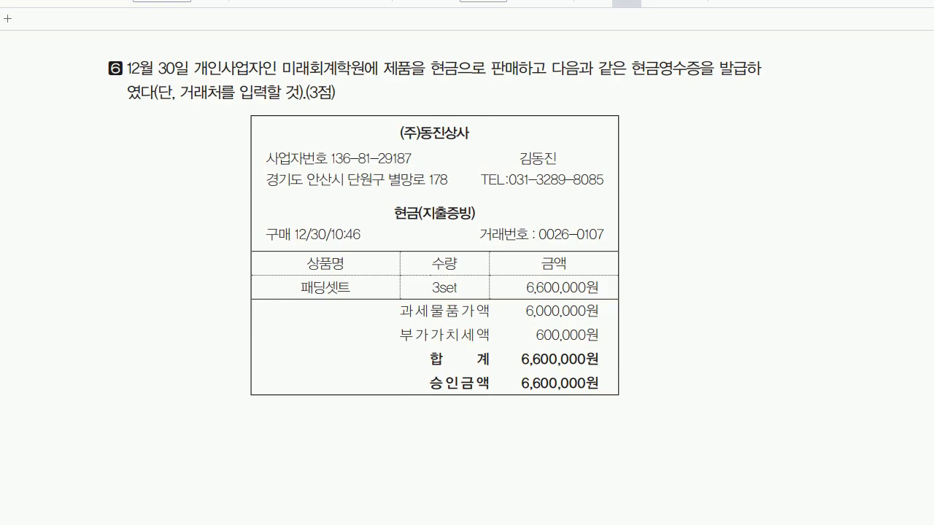
{"action": "key", "text": "alt+Tab"}
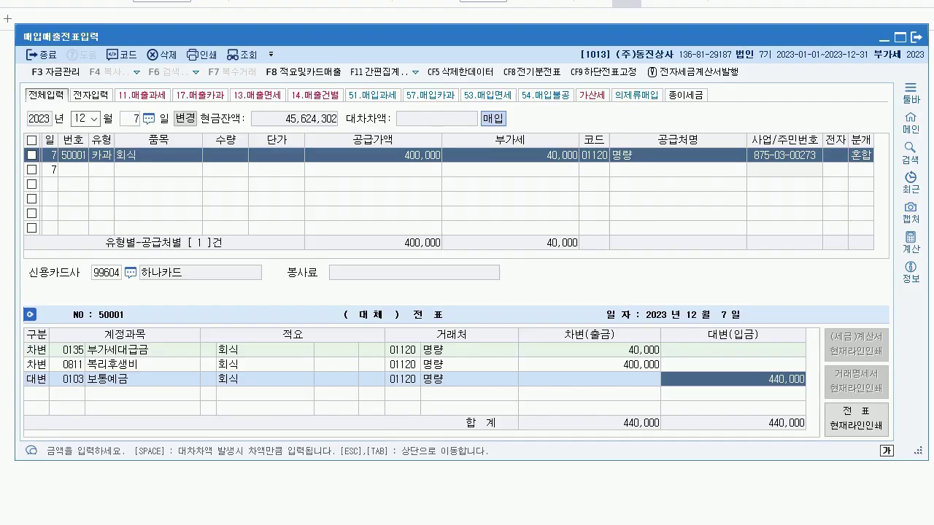
{"action": "key", "text": "Escape"}
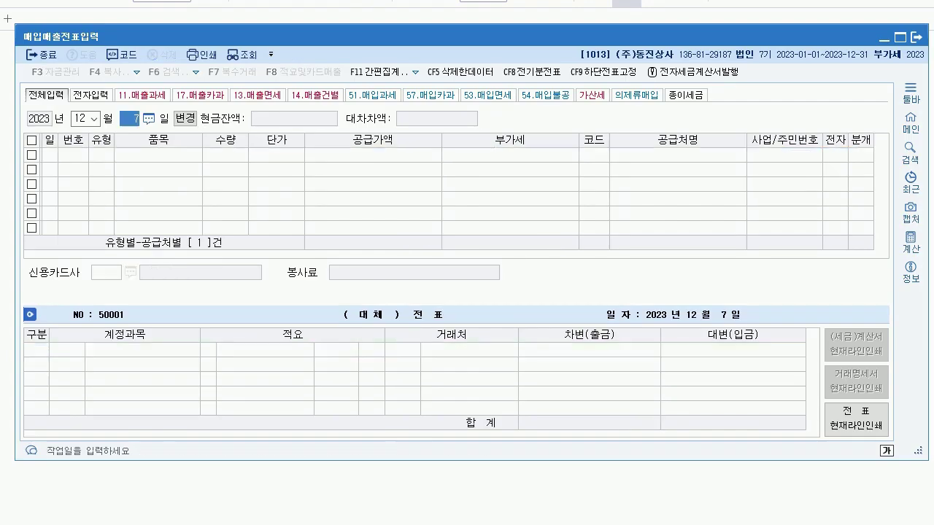
{"action": "type", "text": "30"}
{"action": "key", "text": "Return"}
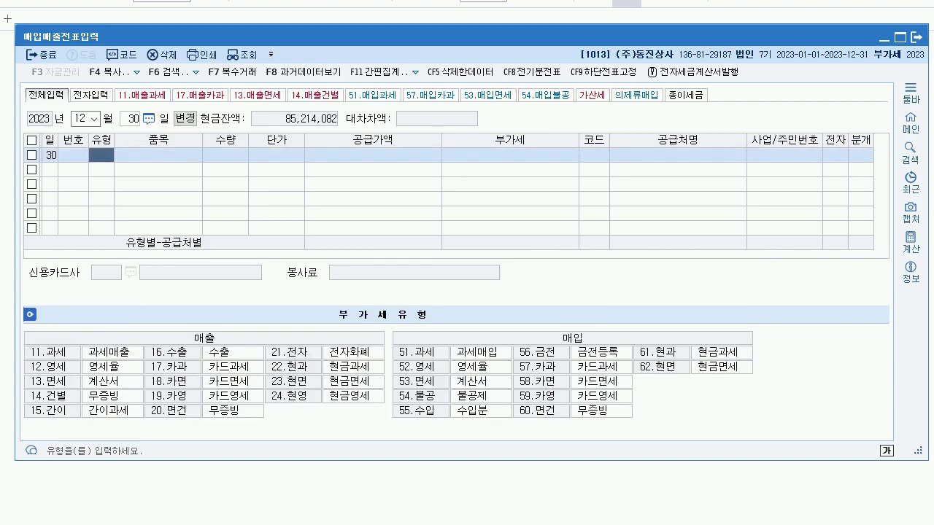
Step: Start a sales line with VAT type 22 현과 and item 제품, leaving quantity and unit price blank
{"action": "type", "text": "22"}
{"action": "key", "text": "Return"}
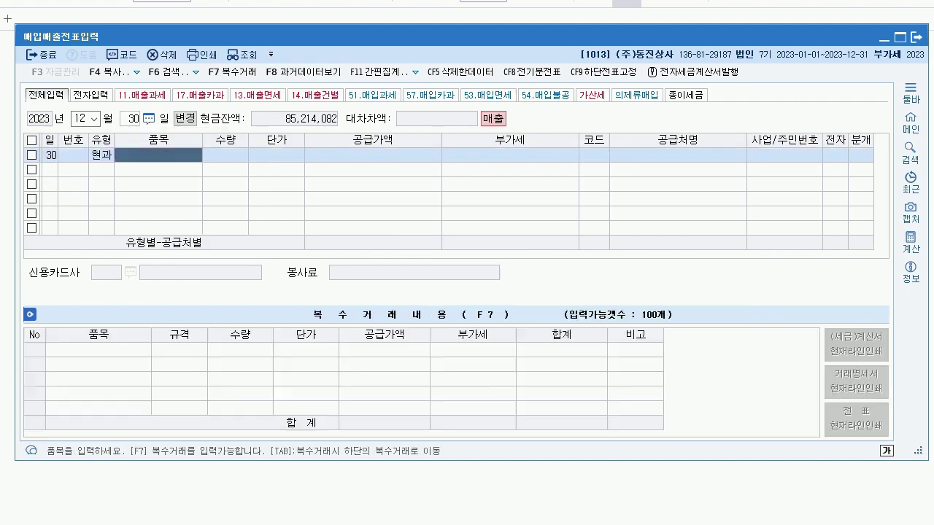
{"action": "type", "text": "제품"}
{"action": "key", "text": "Return"}
{"action": "key", "text": "Return"}
{"action": "key", "text": "Return"}
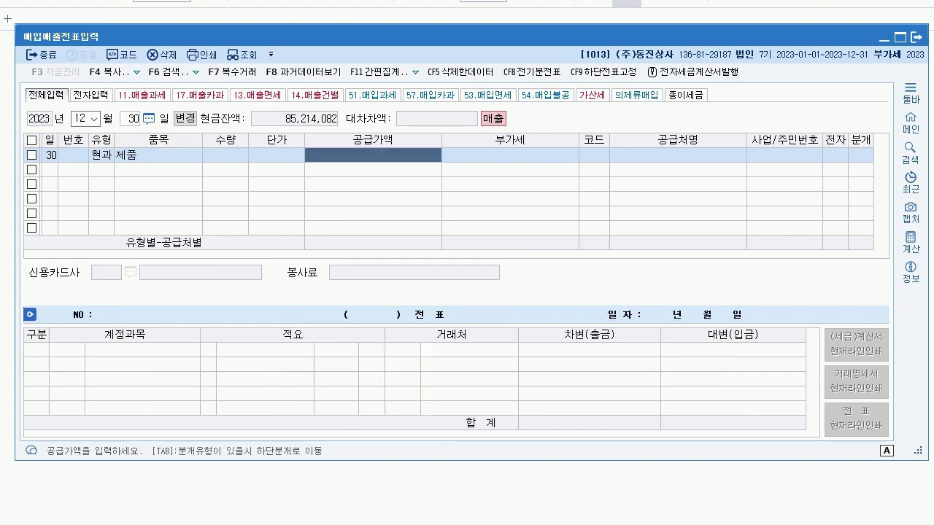
Step: Enter a supply amount of 6,000,000 for the 제품 line, accepting the calculated VAT
{"action": "type", "text": "6000000"}
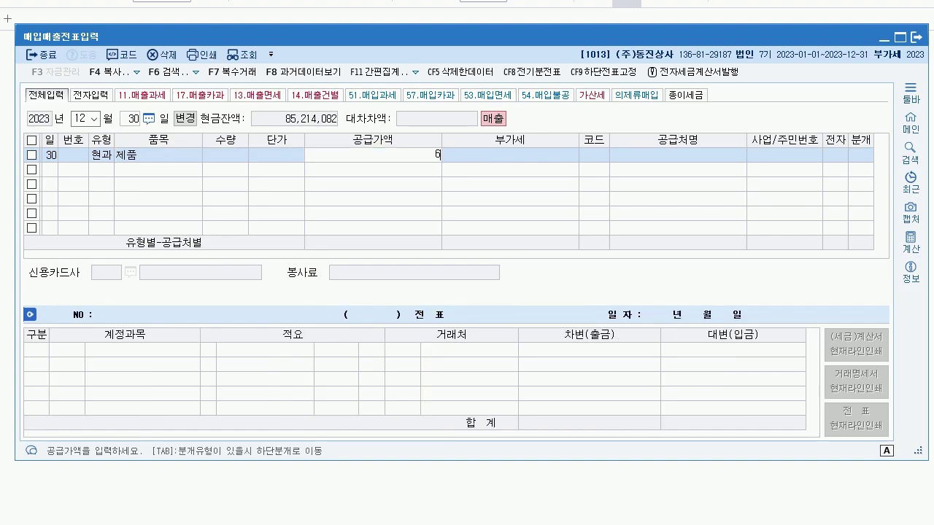
{"action": "key", "text": "Return"}
{"action": "key", "text": "Return"}
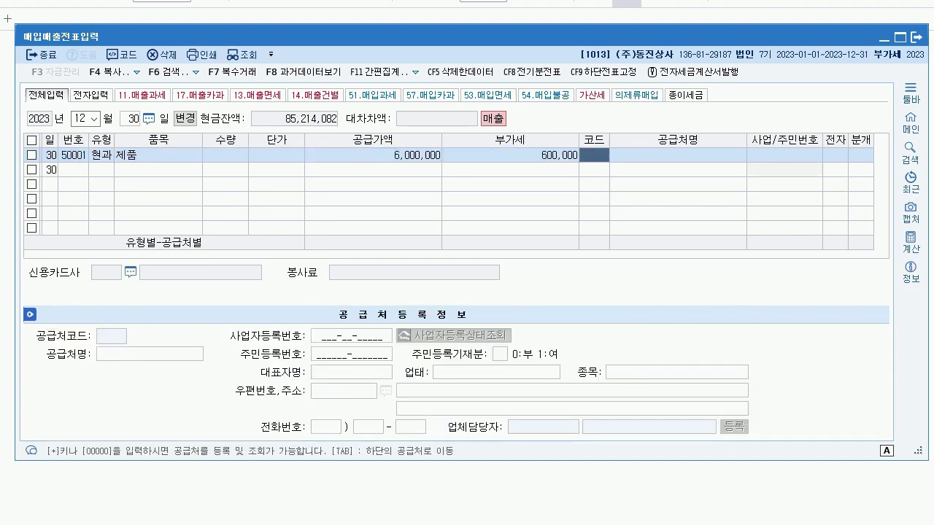
Step: Search the trading partners for 미래 and assign 미래회계학원 as the customer of the 제품 sale
{"action": "type", "text": "미래"}
{"action": "key", "text": "Return"}
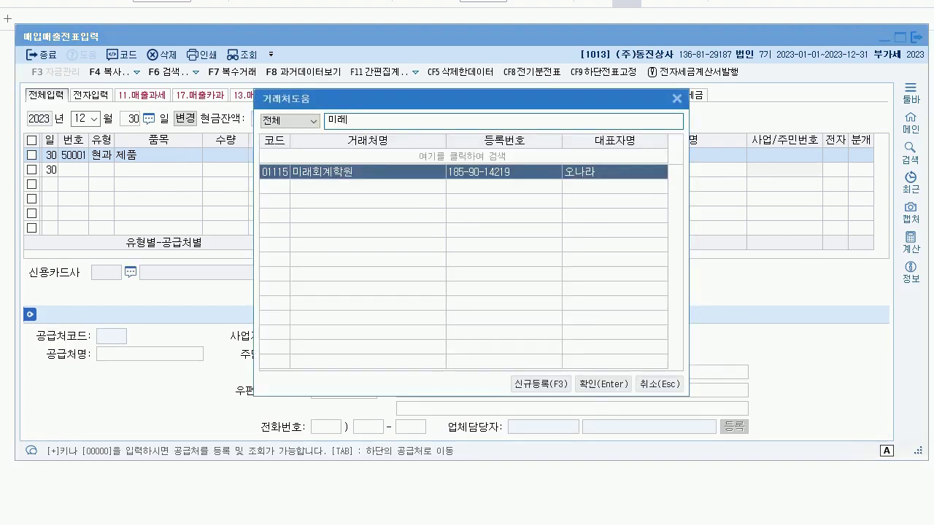
{"action": "key", "text": "Return"}
{"action": "key", "text": "Return"}
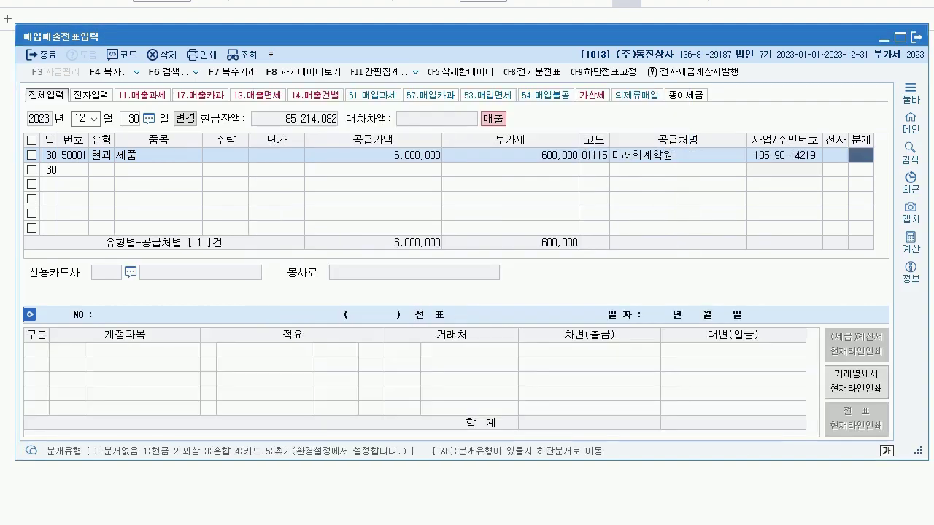
Step: Set the 제품 sale's journal type (분개) to 현금 and accept the generated entry with 제품매출
{"action": "type", "text": "1"}
{"action": "key", "text": "Return"}
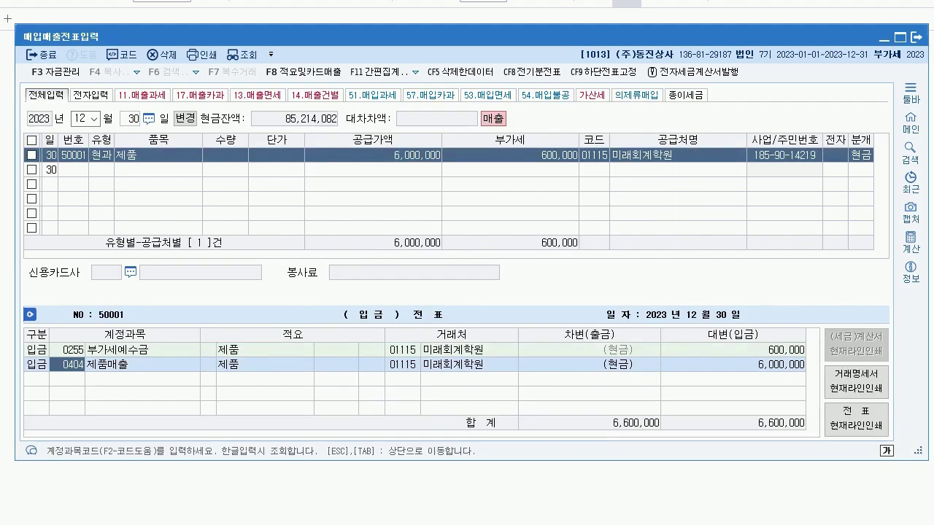
{"action": "key", "text": "Escape"}
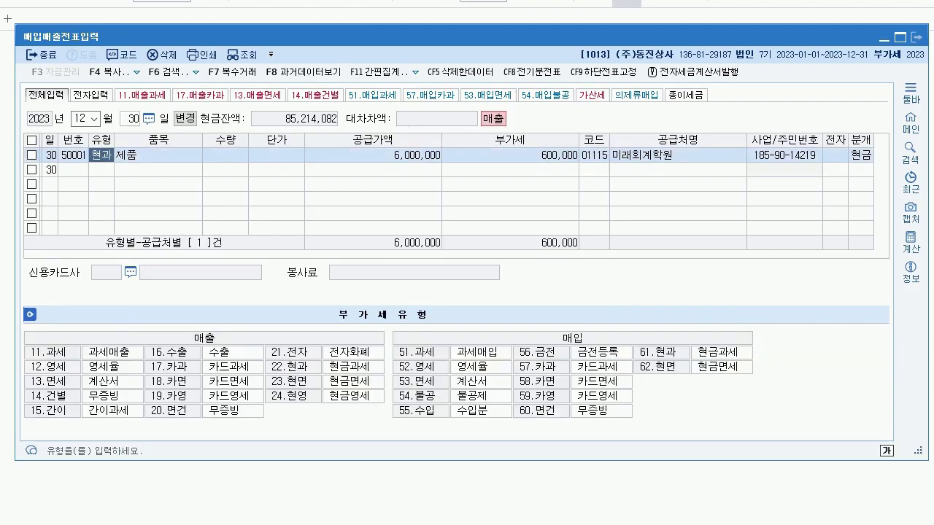
Step: Close 매입매출전표입력 and read the error-correction questions in section 04 of the exam
{"action": "left_click", "coordinate": [915, 37]}
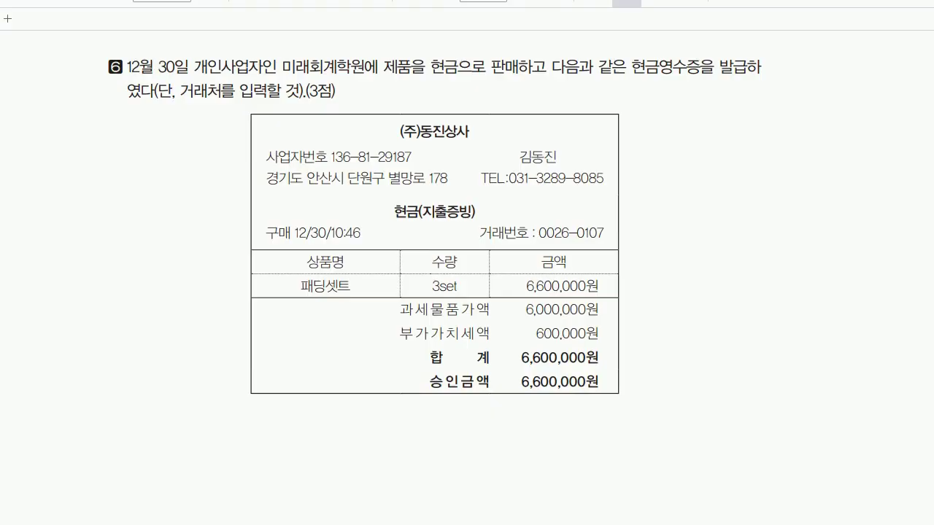
{"action": "scroll", "coordinate": [467, 277], "scroll_direction": "down", "scroll_amount": 3}
{"action": "scroll", "coordinate": [467, 278], "scroll_direction": "down", "scroll_amount": 5}
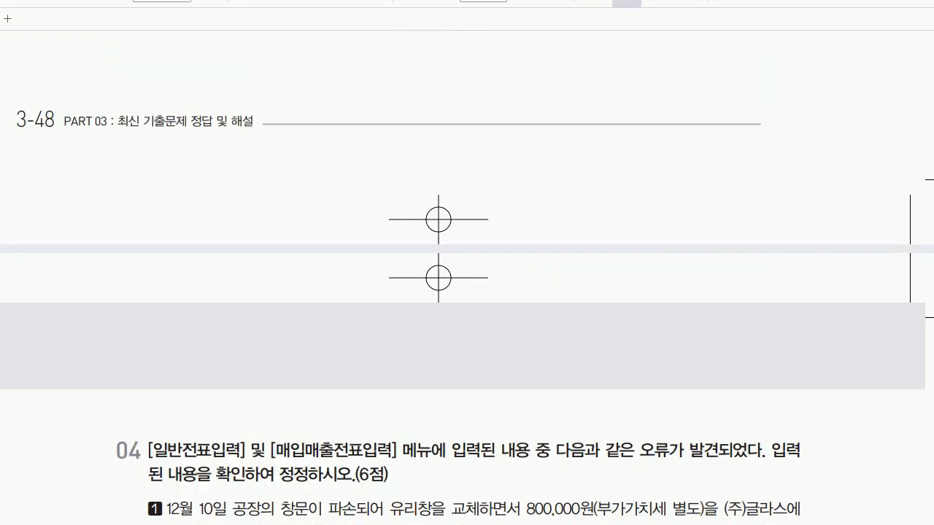
{"action": "scroll", "coordinate": [467, 277], "scroll_direction": "up", "scroll_amount": 1}
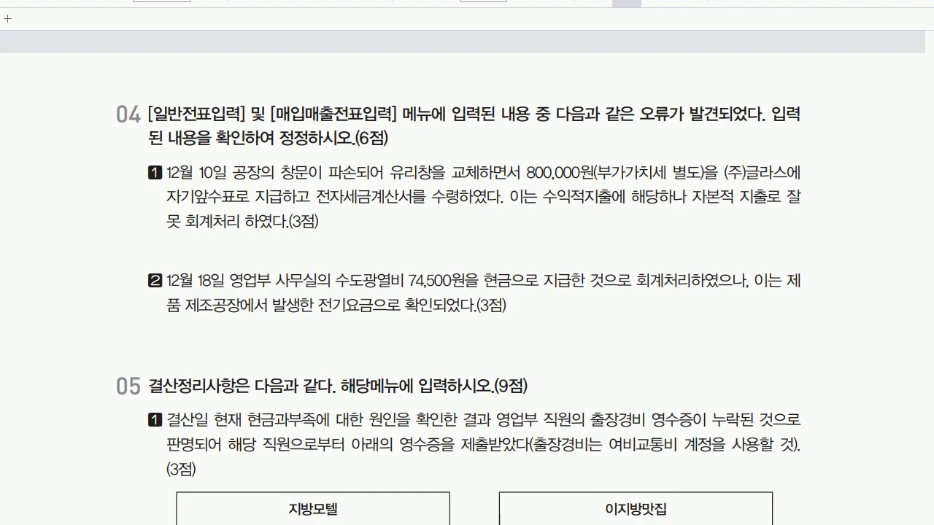
{"action": "scroll", "coordinate": [467, 277], "scroll_direction": "down", "scroll_amount": 1}
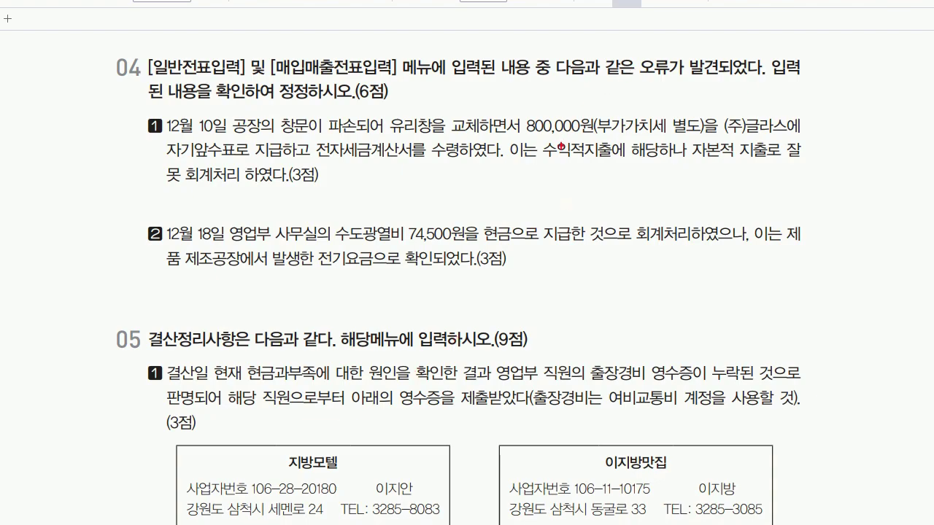
Step: Underline 수익적지출 and 자본적 지출 in section 04's question 1, note 비용 and 자산 beneath, and clear the annotations
{"action": "mouse_move", "coordinate": [554, 159]}
{"action": "left_mouse_down"}
{"action": "mouse_move", "coordinate": [611, 152]}
{"action": "mouse_move", "coordinate": [578, 172]}
{"action": "mouse_move", "coordinate": [597, 178]}
{"action": "left_mouse_up"}
{"action": "left_click_drag", "start_coordinate": [693, 163], "coordinate": [762, 156]}
{"action": "left_click_drag", "start_coordinate": [710, 171], "coordinate": [727, 175]}
{"action": "mouse_move", "coordinate": [724, 167]}
{"action": "left_mouse_down"}
{"action": "mouse_move", "coordinate": [726, 186]}
{"action": "mouse_move", "coordinate": [754, 177]}
{"action": "left_mouse_up"}
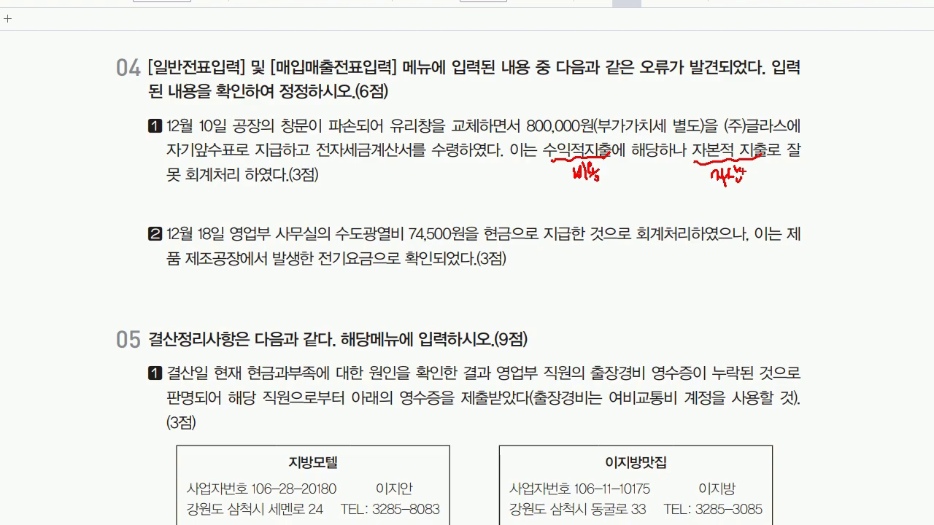
{"action": "key", "text": "Escape"}
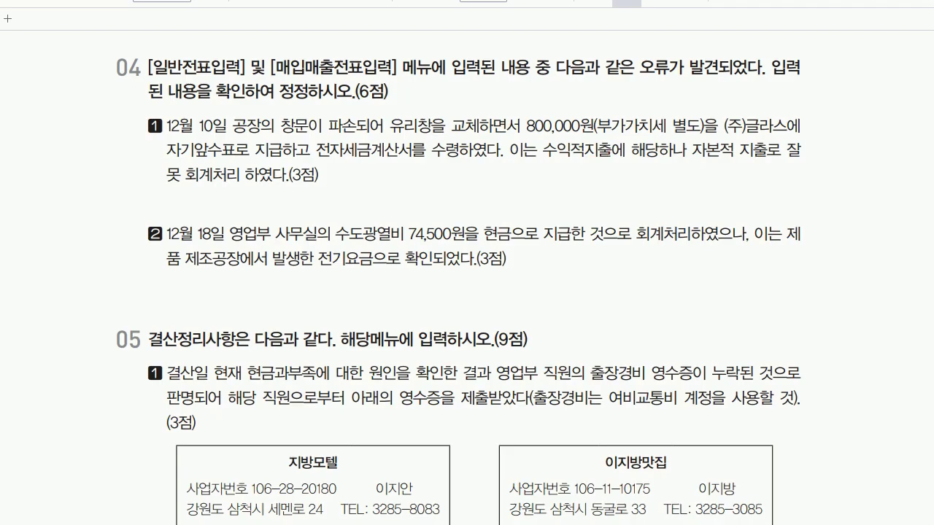
Step: Switch to KcLep, reopen 매입매출전표입력 and load the vouchers dated December 10
{"action": "key", "text": "alt+Tab"}
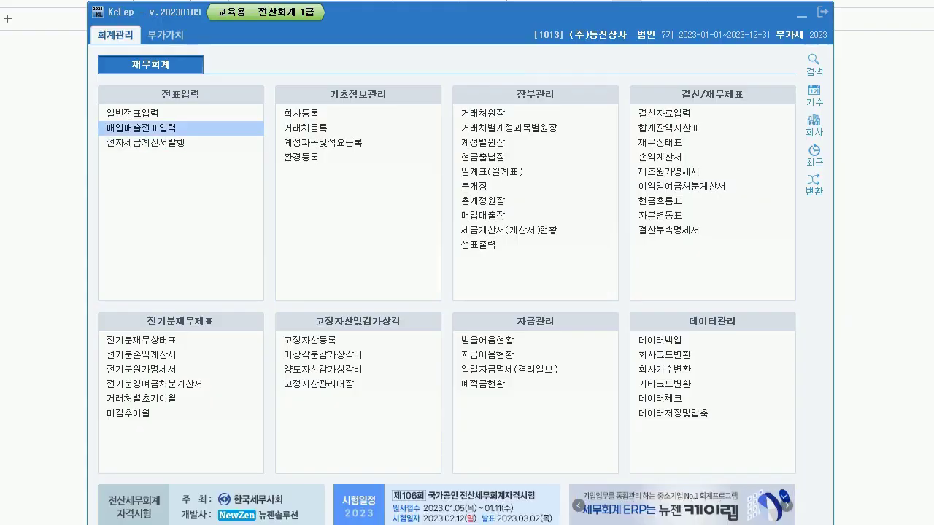
{"action": "key", "text": "Return"}
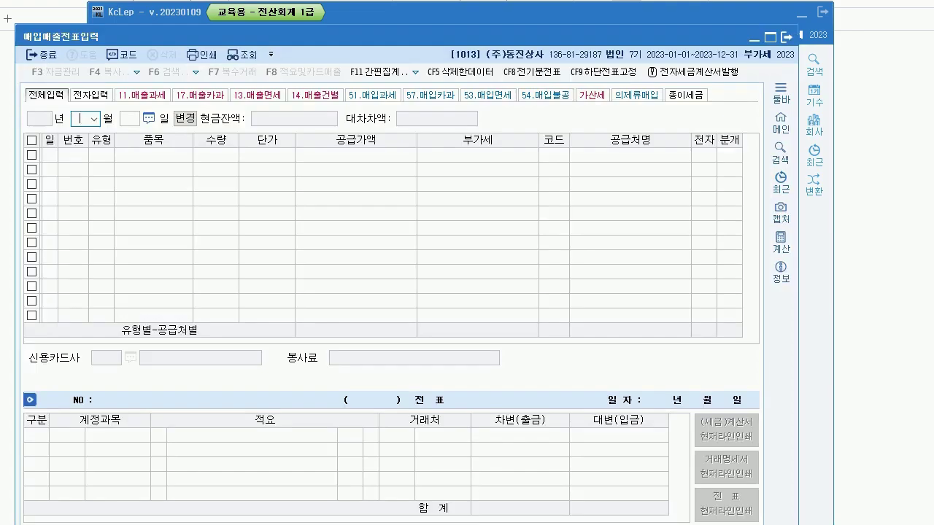
{"action": "type", "text": "12"}
{"action": "key", "text": "Return"}
{"action": "type", "text": "10"}
{"action": "key", "text": "Return"}
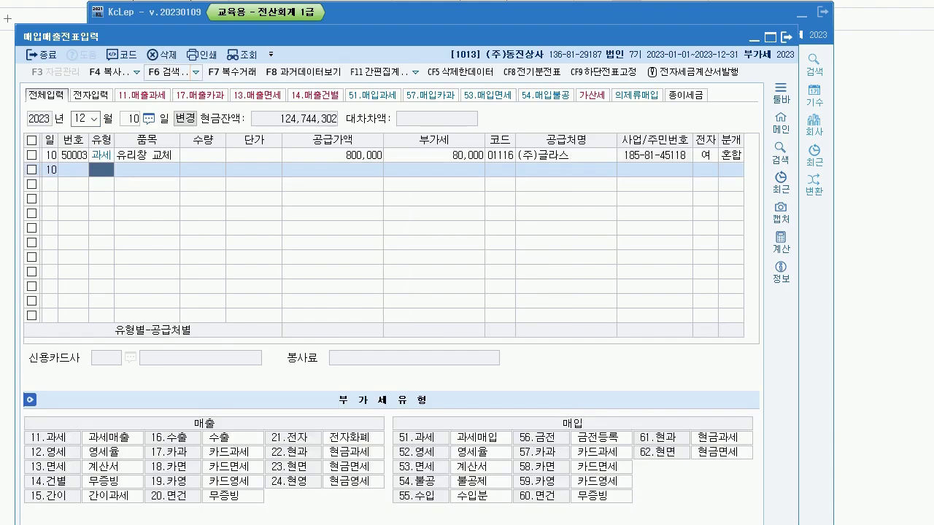
Step: In the December 10 유리창 교체 voucher, set the 800,000 debit line's account to 0520 수선비 (제조원가) and close 매입매출전표입력
{"action": "left_click", "coordinate": [731, 154]}
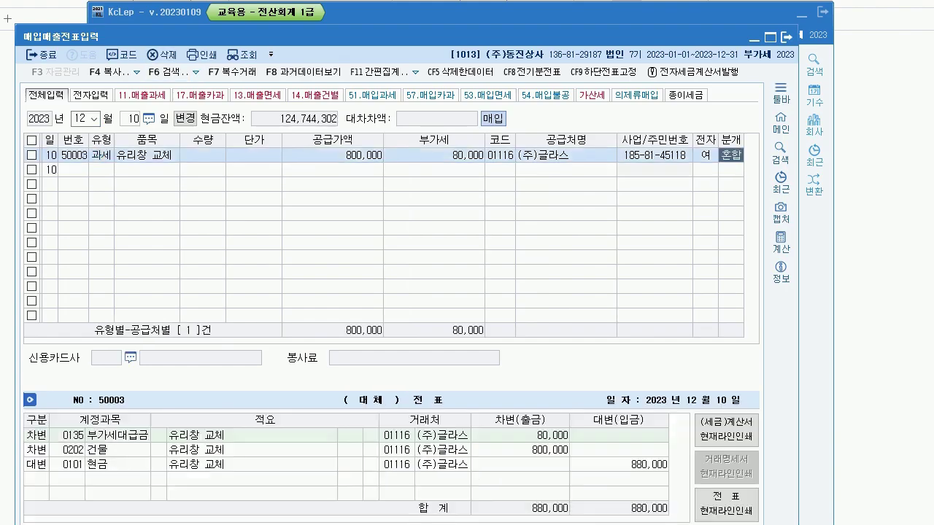
{"action": "left_click", "coordinate": [68, 449]}
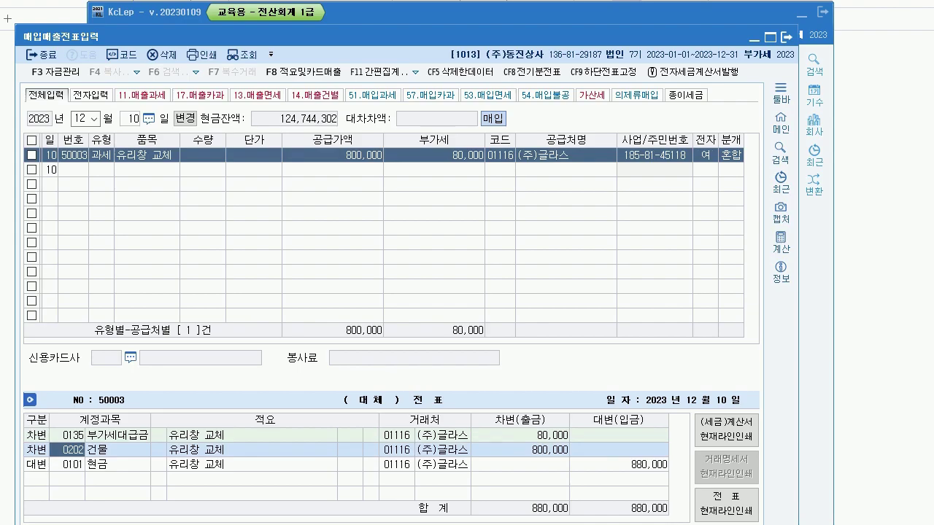
{"action": "type", "text": "수선"}
{"action": "key", "text": "Return"}
{"action": "key", "text": "Down"}
{"action": "key", "text": "Down"}
{"action": "key", "text": "Up"}
{"action": "key", "text": "Up"}
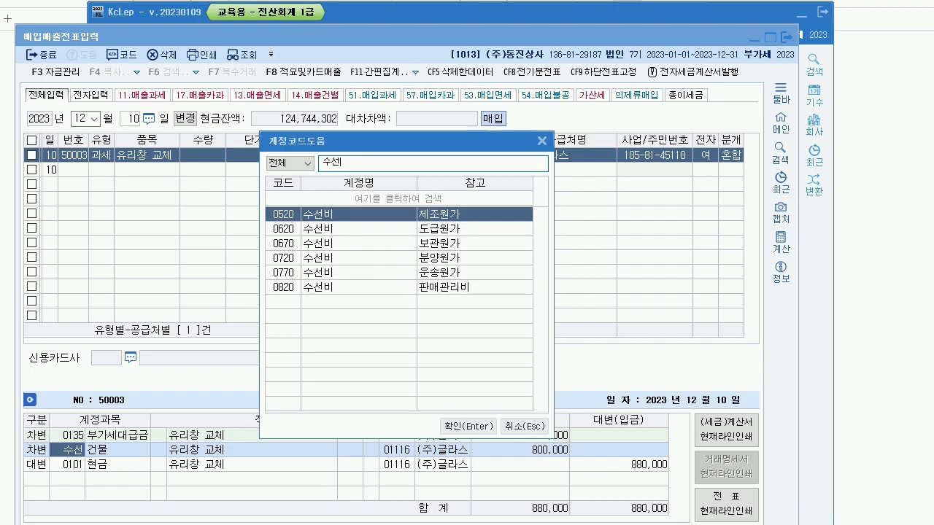
{"action": "key", "text": "alt+Tab"}
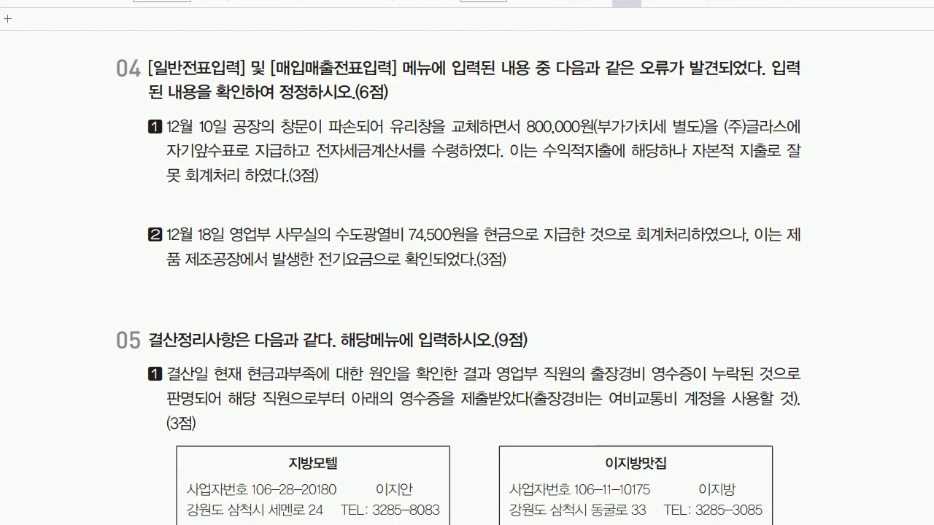
{"action": "key", "text": "alt+Tab"}
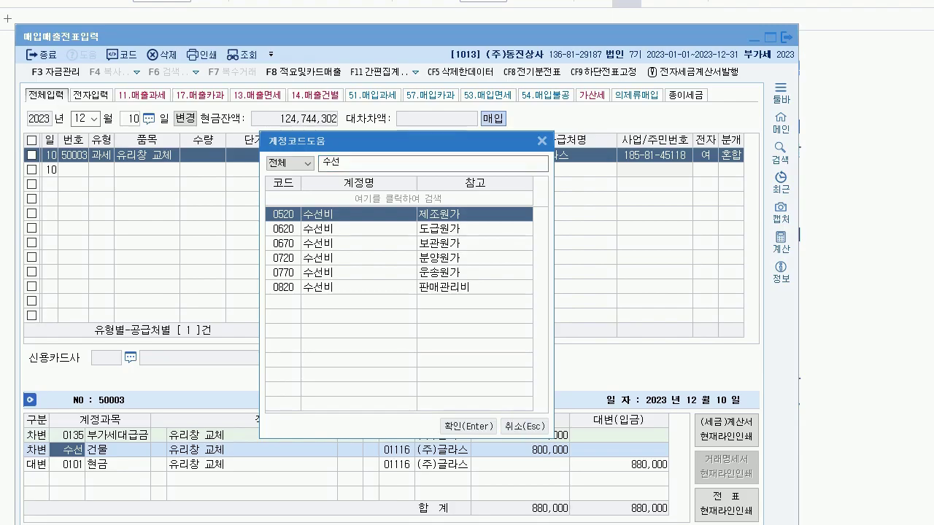
{"action": "key", "text": "Return"}
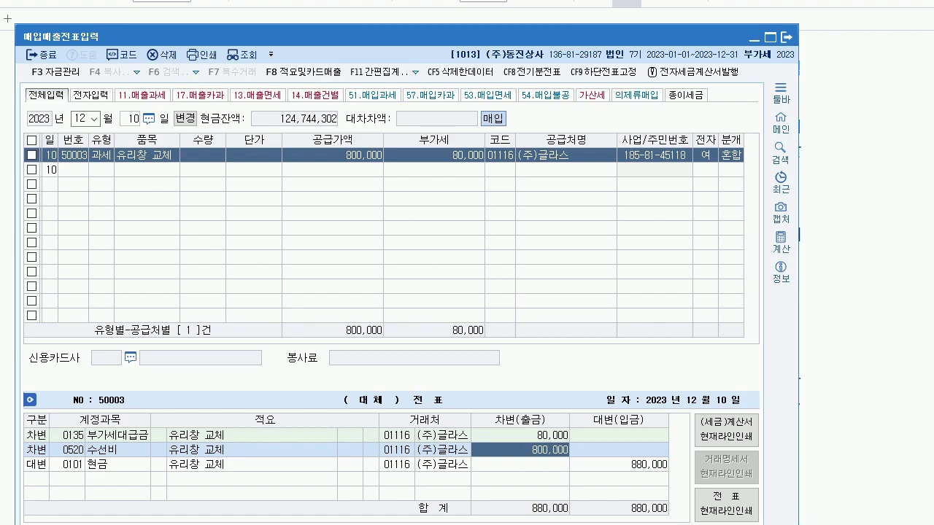
{"action": "left_click", "coordinate": [787, 37]}
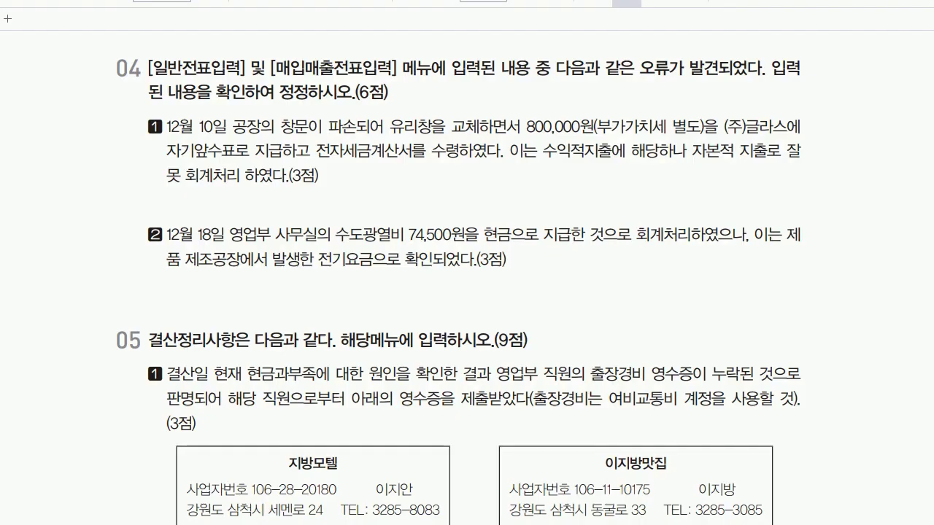
Step: Read section 05's question 1 in the exam, underline 출장경비 and circle 여비교통비
{"action": "scroll", "coordinate": [467, 292], "scroll_direction": "down", "scroll_amount": 2}
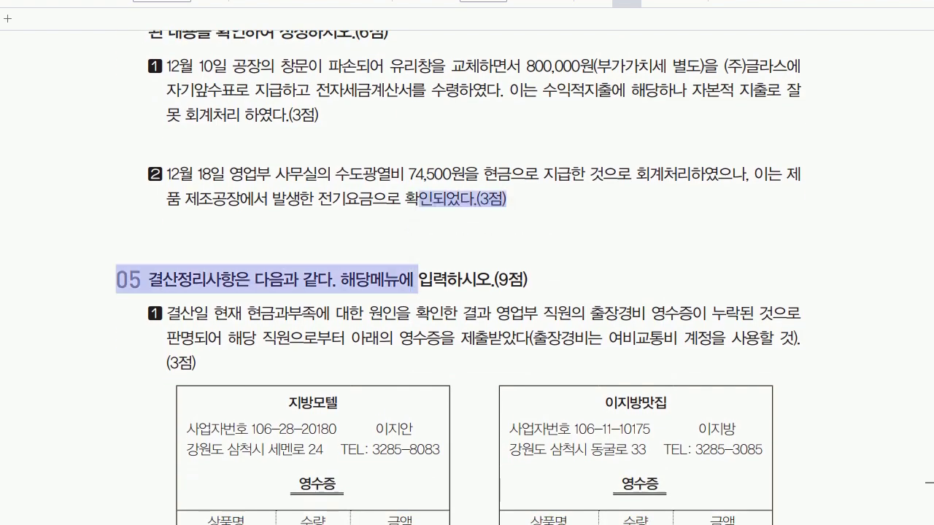
{"action": "scroll", "coordinate": [467, 292], "scroll_direction": "down", "scroll_amount": 1}
{"action": "scroll", "coordinate": [467, 292], "scroll_direction": "down", "scroll_amount": 1}
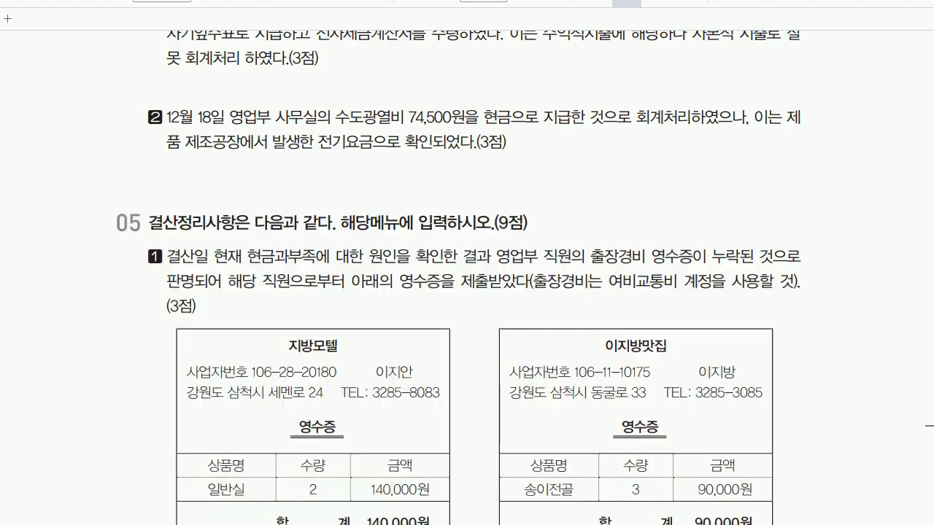
{"action": "scroll", "coordinate": [459, 278], "scroll_direction": "down", "scroll_amount": 4}
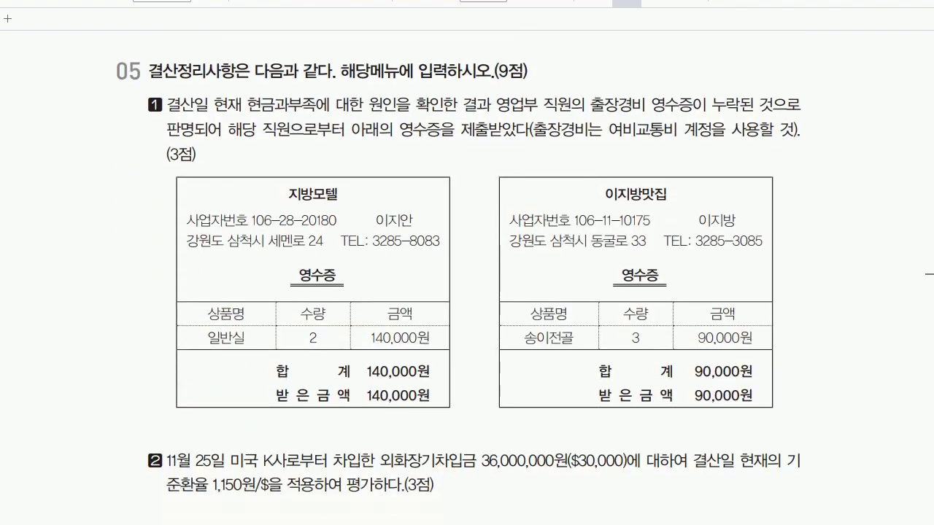
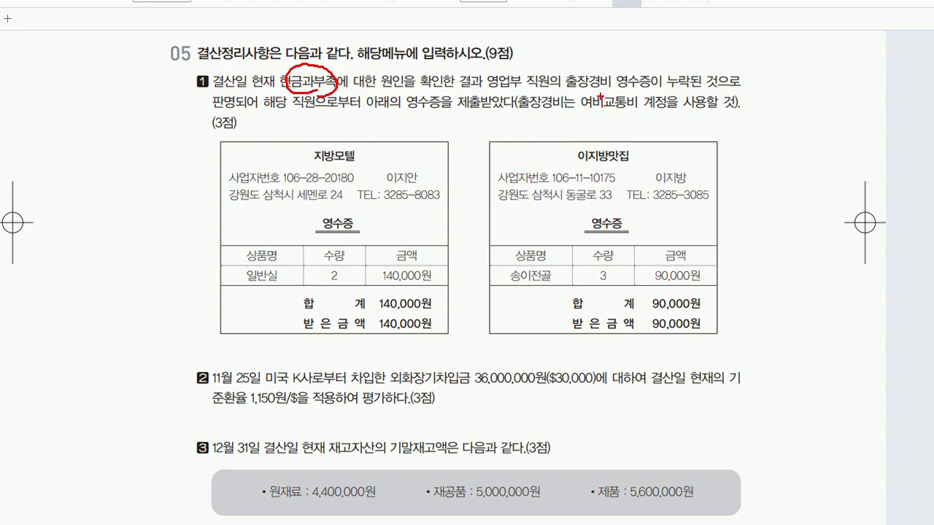
{"action": "mouse_move", "coordinate": [562, 93]}
{"action": "left_mouse_down"}
{"action": "mouse_move", "coordinate": [608, 91]}
{"action": "mouse_move", "coordinate": [596, 119]}
{"action": "mouse_move", "coordinate": [629, 91]}
{"action": "mouse_move", "coordinate": [581, 109]}
{"action": "mouse_move", "coordinate": [636, 90]}
{"action": "mouse_move", "coordinate": [579, 122]}
{"action": "mouse_move", "coordinate": [603, 131]}
{"action": "left_mouse_up"}
Step: Sketch question 1's entry below the receipts as 여비교통비(판) 230,000 against 현금과부족 230,000, and clear the annotations
{"action": "left_click_drag", "start_coordinate": [460, 327], "coordinate": [446, 383]}
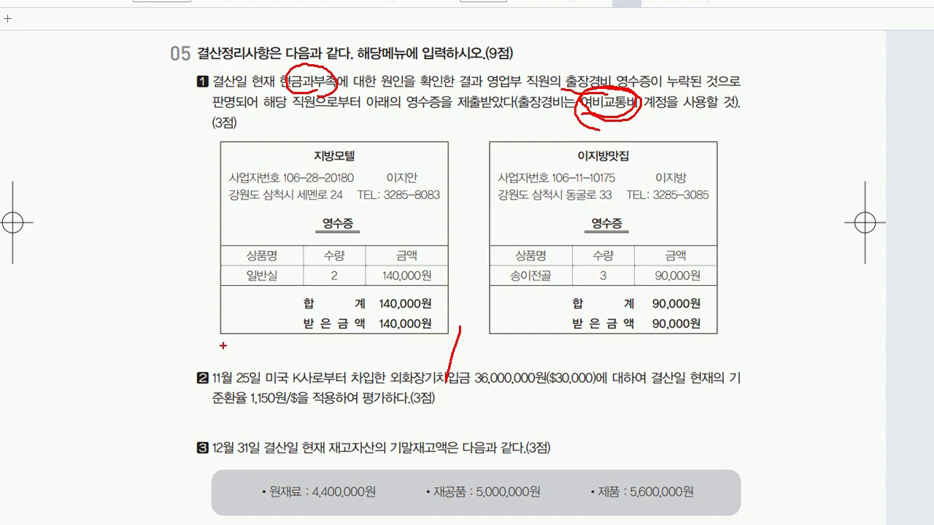
{"action": "mouse_move", "coordinate": [217, 343]}
{"action": "left_mouse_down"}
{"action": "mouse_move", "coordinate": [227, 372]}
{"action": "mouse_move", "coordinate": [273, 348]}
{"action": "mouse_move", "coordinate": [278, 365]}
{"action": "mouse_move", "coordinate": [311, 365]}
{"action": "left_mouse_up"}
{"action": "left_click_drag", "start_coordinate": [490, 335], "coordinate": [499, 346]}
{"action": "mouse_move", "coordinate": [495, 343]}
{"action": "left_mouse_down"}
{"action": "mouse_move", "coordinate": [493, 361]}
{"action": "mouse_move", "coordinate": [506, 350]}
{"action": "left_mouse_up"}
{"action": "mouse_move", "coordinate": [504, 340]}
{"action": "left_mouse_down"}
{"action": "mouse_move", "coordinate": [505, 358]}
{"action": "mouse_move", "coordinate": [518, 349]}
{"action": "left_mouse_up"}
{"action": "mouse_move", "coordinate": [512, 349]}
{"action": "left_mouse_down"}
{"action": "mouse_move", "coordinate": [515, 359]}
{"action": "mouse_move", "coordinate": [544, 353]}
{"action": "mouse_move", "coordinate": [555, 363]}
{"action": "mouse_move", "coordinate": [562, 352]}
{"action": "left_mouse_up"}
{"action": "left_click_drag", "start_coordinate": [554, 356], "coordinate": [563, 364]}
{"action": "left_click_drag", "start_coordinate": [562, 364], "coordinate": [559, 382]}
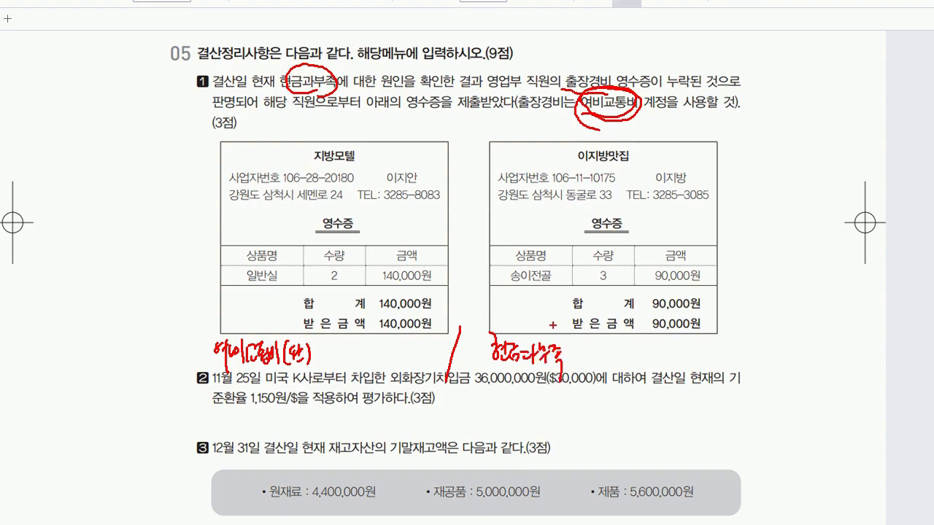
{"action": "left_click_drag", "start_coordinate": [352, 357], "coordinate": [362, 369]}
{"action": "mouse_move", "coordinate": [364, 352]}
{"action": "left_mouse_down"}
{"action": "mouse_move", "coordinate": [371, 368]}
{"action": "mouse_move", "coordinate": [429, 355]}
{"action": "left_mouse_up"}
{"action": "left_click_drag", "start_coordinate": [595, 353], "coordinate": [608, 362]}
{"action": "mouse_move", "coordinate": [614, 347]}
{"action": "left_mouse_down"}
{"action": "mouse_move", "coordinate": [613, 361]}
{"action": "mouse_move", "coordinate": [658, 351]}
{"action": "left_mouse_up"}
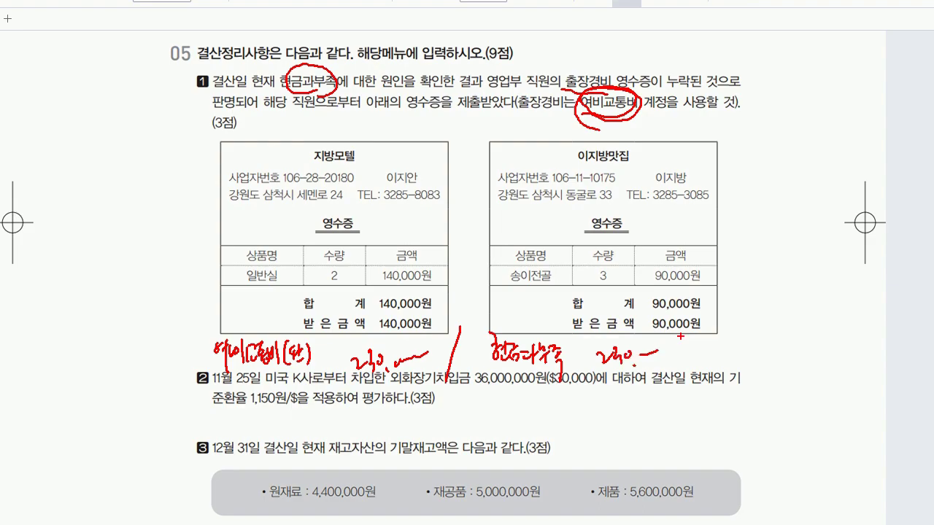
{"action": "key", "text": "Escape"}
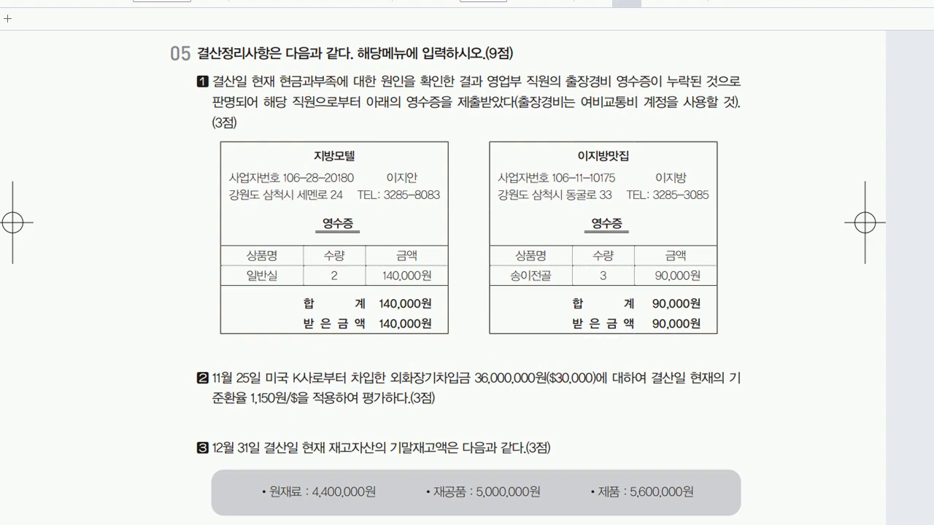
Step: Switch to KcLep's 일반전표입력 and record a December 31 debit of 230,000 to 0812 여비교통비
{"action": "key", "text": "alt+Tab"}
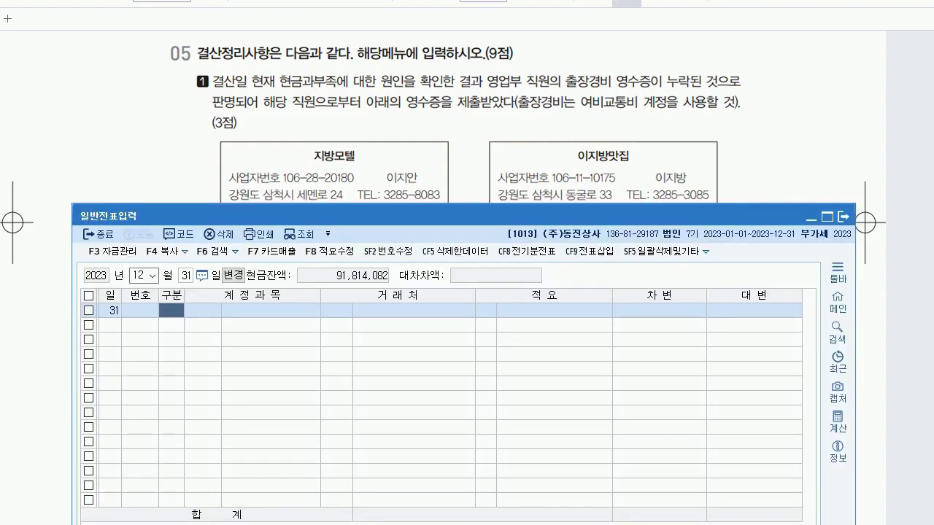
{"action": "type", "text": "3"}
{"action": "key", "text": "Return"}
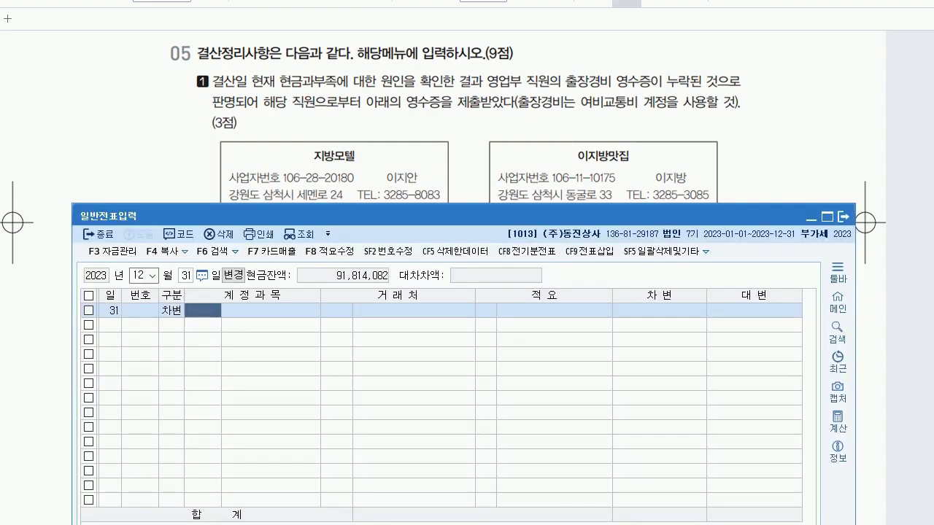
{"action": "type", "text": "812"}
{"action": "key", "text": "Return"}
{"action": "key", "text": "Return"}
{"action": "key", "text": "Return"}
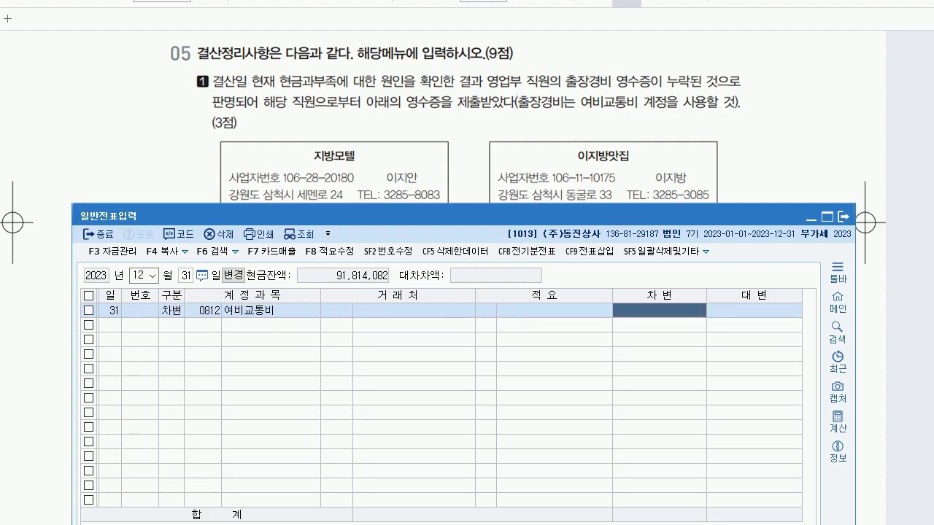
{"action": "type", "text": "230000"}
{"action": "key", "text": "Return"}
Step: Add the balancing credit of 230,000 to 0141 현금과부족
{"action": "type", "text": "4"}
{"action": "key", "text": "Return"}
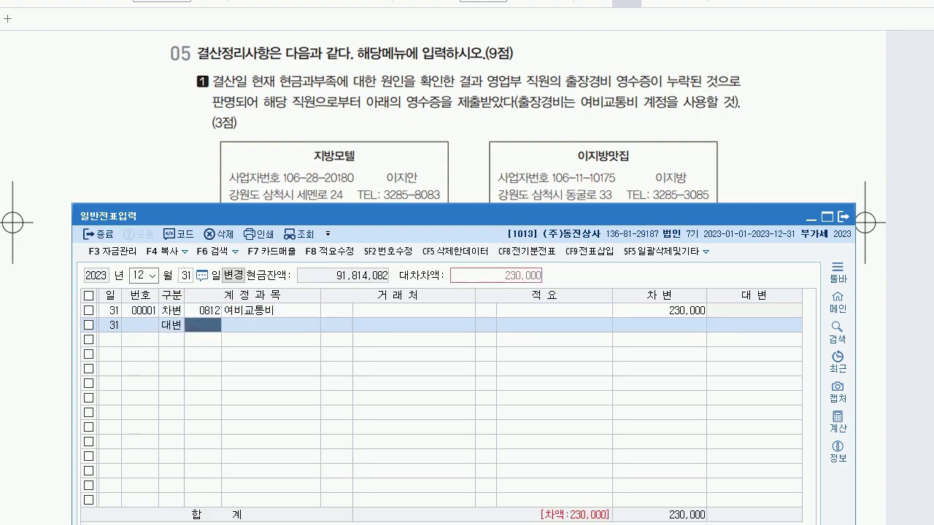
{"action": "type", "text": "141"}
{"action": "key", "text": "Return"}
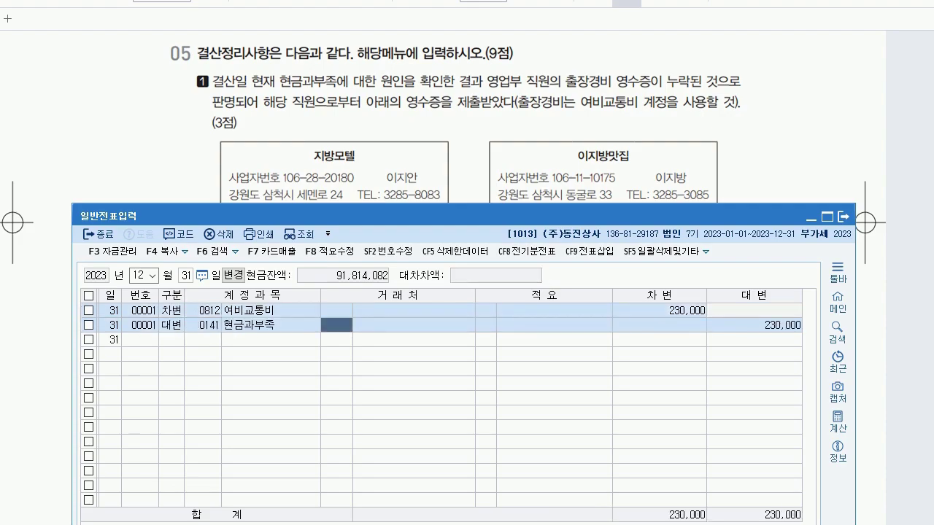
Step: Return to the exam's section 05 question 2, write 1,200 above $30,000 and circle the 1,150원 closing rate
{"action": "key", "text": "alt+Tab"}
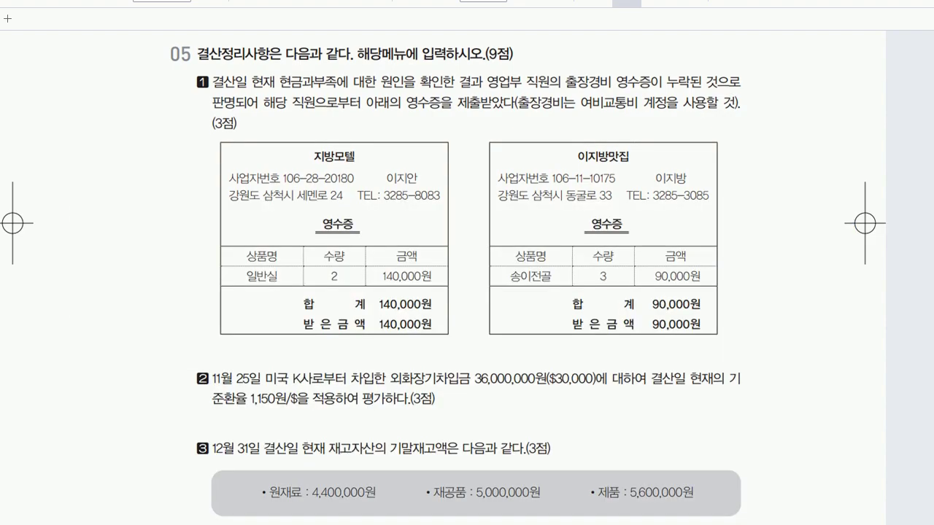
{"action": "scroll", "coordinate": [467, 273], "scroll_direction": "down", "scroll_amount": 5}
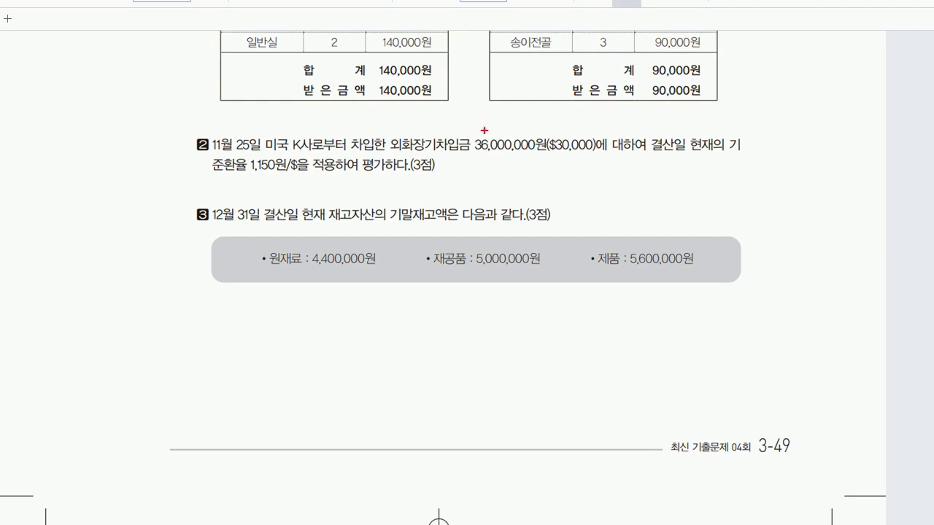
{"action": "left_click", "coordinate": [571, 134]}
{"action": "mouse_move", "coordinate": [564, 113]}
{"action": "left_mouse_down"}
{"action": "mouse_move", "coordinate": [562, 136]}
{"action": "mouse_move", "coordinate": [605, 133]}
{"action": "left_mouse_up"}
{"action": "left_click_drag", "start_coordinate": [281, 178], "coordinate": [296, 173]}
Step: Write the exchange difference calculation 50 × $30,000 with its result beneath question 2, and clear the annotations
{"action": "mouse_move", "coordinate": [469, 161]}
{"action": "left_mouse_down"}
{"action": "mouse_move", "coordinate": [463, 175]}
{"action": "mouse_move", "coordinate": [473, 162]}
{"action": "left_mouse_up"}
{"action": "mouse_move", "coordinate": [478, 164]}
{"action": "left_mouse_down"}
{"action": "mouse_move", "coordinate": [503, 173]}
{"action": "mouse_move", "coordinate": [491, 173]}
{"action": "left_mouse_up"}
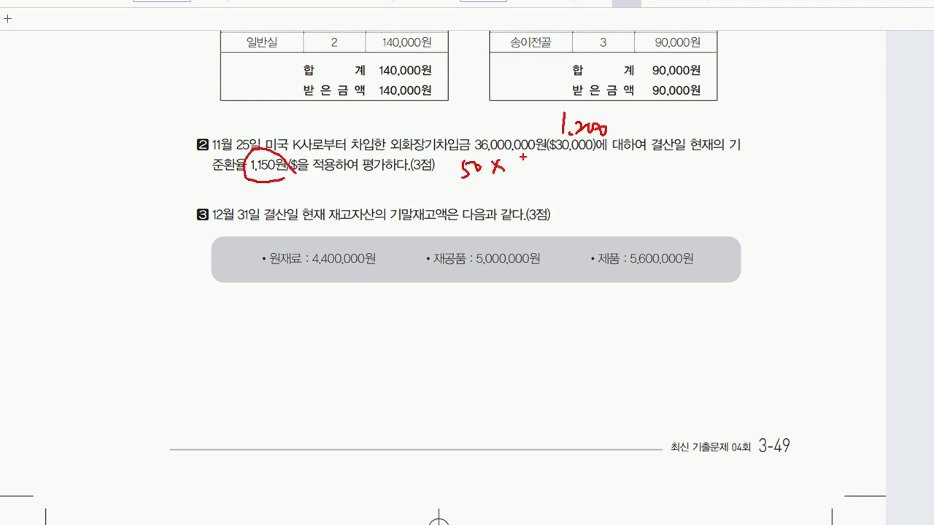
{"action": "mouse_move", "coordinate": [511, 165]}
{"action": "left_mouse_down"}
{"action": "mouse_move", "coordinate": [521, 160]}
{"action": "mouse_move", "coordinate": [509, 172]}
{"action": "left_mouse_up"}
{"action": "left_click_drag", "start_coordinate": [519, 149], "coordinate": [517, 193]}
{"action": "mouse_move", "coordinate": [533, 159]}
{"action": "left_mouse_down"}
{"action": "mouse_move", "coordinate": [547, 169]}
{"action": "mouse_move", "coordinate": [597, 161]}
{"action": "left_mouse_up"}
{"action": "left_click_drag", "start_coordinate": [587, 167], "coordinate": [595, 166]}
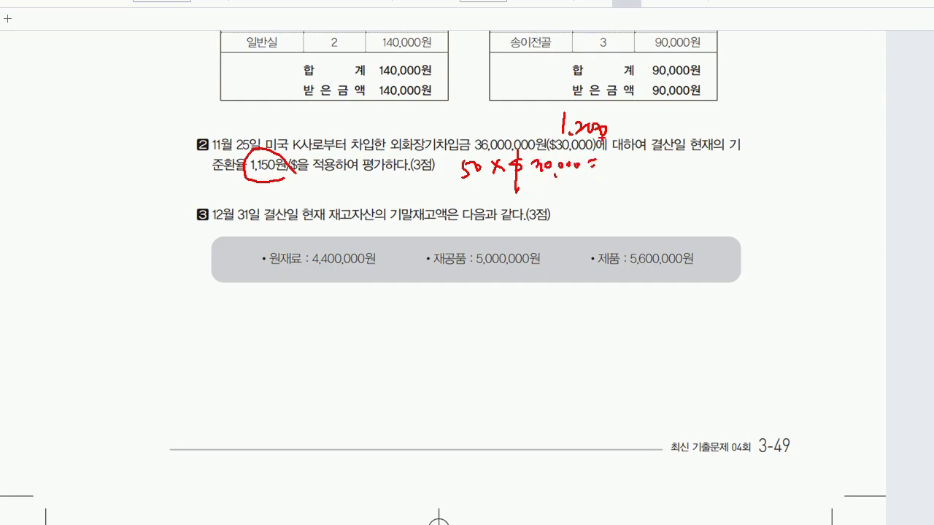
{"action": "left_click_drag", "start_coordinate": [608, 155], "coordinate": [611, 174]}
{"action": "left_click_drag", "start_coordinate": [630, 156], "coordinate": [622, 170]}
{"action": "left_click_drag", "start_coordinate": [636, 158], "coordinate": [682, 157]}
{"action": "key", "text": "Escape"}
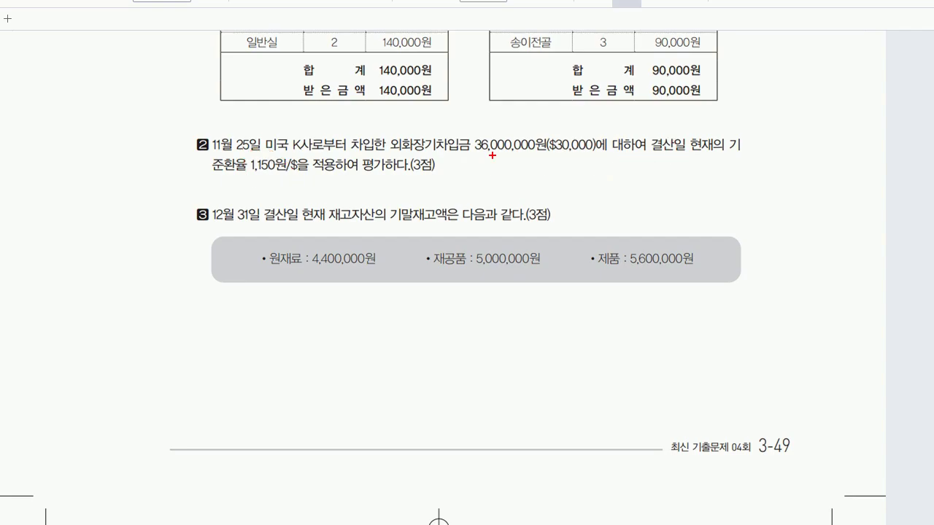
Step: Sketch question 2's entry with 외화환산이익 1,500,000 as credit and the boxed 외화장기차입금 linked to the debit side, and clear it
{"action": "mouse_move", "coordinate": [435, 179]}
{"action": "left_mouse_down"}
{"action": "mouse_move", "coordinate": [429, 213]}
{"action": "mouse_move", "coordinate": [454, 196]}
{"action": "mouse_move", "coordinate": [462, 200]}
{"action": "mouse_move", "coordinate": [456, 169]}
{"action": "mouse_move", "coordinate": [474, 193]}
{"action": "mouse_move", "coordinate": [505, 202]}
{"action": "mouse_move", "coordinate": [517, 188]}
{"action": "mouse_move", "coordinate": [527, 201]}
{"action": "mouse_move", "coordinate": [537, 188]}
{"action": "mouse_move", "coordinate": [549, 192]}
{"action": "mouse_move", "coordinate": [547, 207]}
{"action": "left_mouse_up"}
{"action": "mouse_move", "coordinate": [572, 182]}
{"action": "left_mouse_down"}
{"action": "mouse_move", "coordinate": [575, 204]}
{"action": "mouse_move", "coordinate": [630, 195]}
{"action": "left_mouse_up"}
{"action": "left_click", "coordinate": [636, 194]}
{"action": "left_click", "coordinate": [643, 193]}
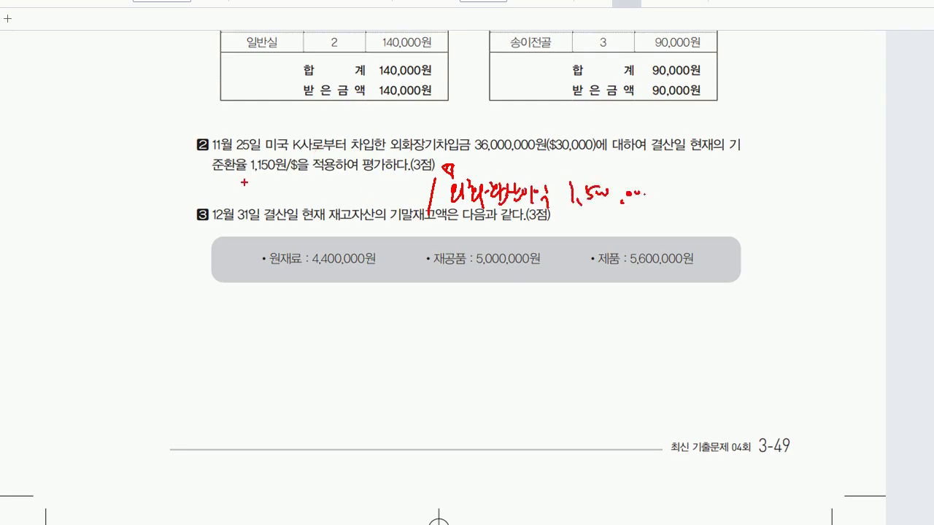
{"action": "left_click_drag", "start_coordinate": [208, 195], "coordinate": [206, 191]}
{"action": "mouse_move", "coordinate": [391, 133]}
{"action": "left_mouse_down"}
{"action": "mouse_move", "coordinate": [389, 147]}
{"action": "mouse_move", "coordinate": [461, 153]}
{"action": "mouse_move", "coordinate": [445, 129]}
{"action": "mouse_move", "coordinate": [393, 135]}
{"action": "mouse_move", "coordinate": [315, 182]}
{"action": "mouse_move", "coordinate": [333, 182]}
{"action": "left_mouse_up"}
{"action": "mouse_move", "coordinate": [256, 190]}
{"action": "left_mouse_down"}
{"action": "mouse_move", "coordinate": [332, 211]}
{"action": "mouse_move", "coordinate": [292, 189]}
{"action": "mouse_move", "coordinate": [264, 192]}
{"action": "left_mouse_up"}
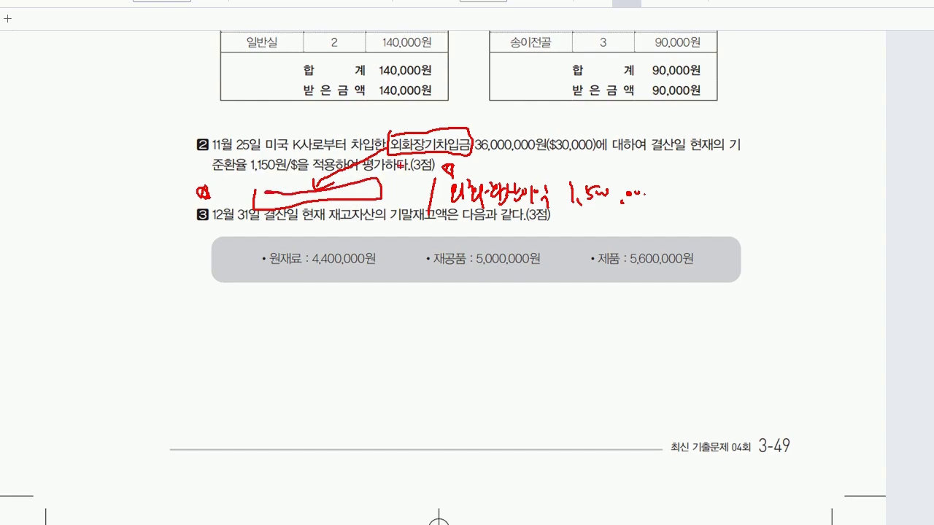
{"action": "key", "text": "Escape"}
Step: Switch to KcLep and record a December 31 debit of 1,500,000 to 0305 외화장기차입금 with 미국 K사 as the trading partner
{"action": "key", "text": "alt+Tab"}
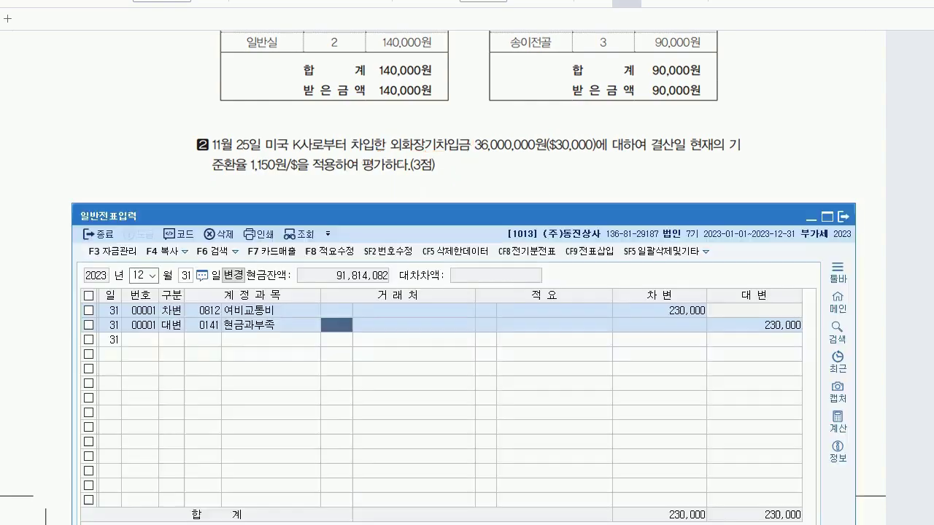
{"action": "left_click", "coordinate": [171, 339]}
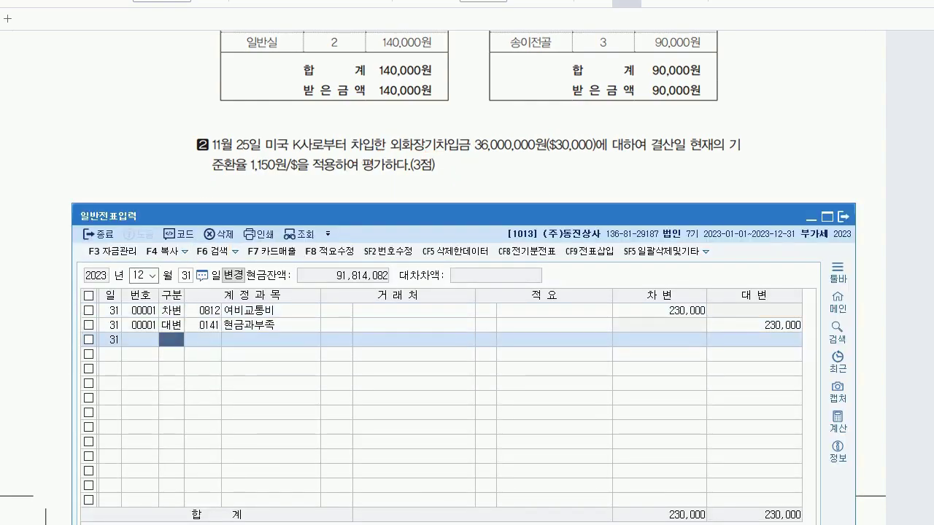
{"action": "type", "text": "305 외화"}
{"action": "key", "text": "Return"}
{"action": "key", "text": "Return"}
{"action": "type", "text": "미국"}
{"action": "key", "text": "Return"}
{"action": "key", "text": "BackSpace"}
{"action": "key", "text": "BackSpace"}
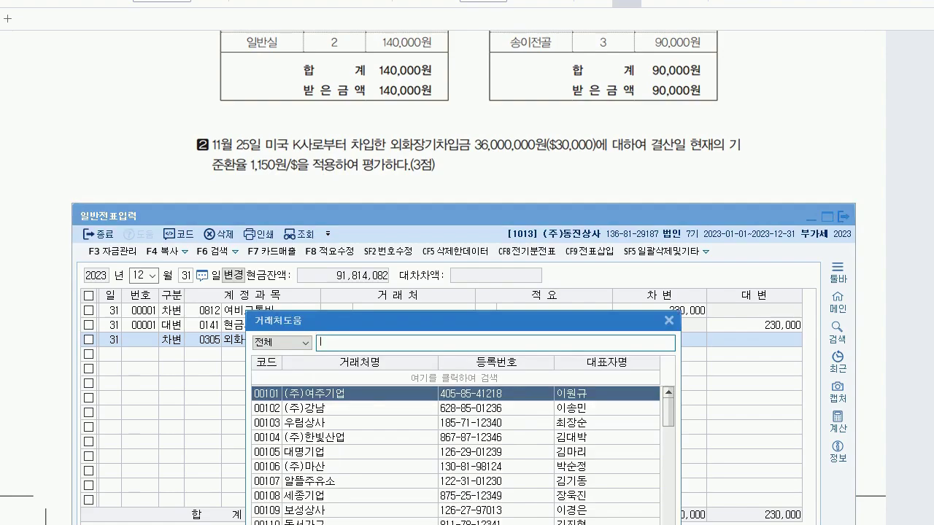
{"action": "type", "text": "K"}
{"action": "key", "text": "Return"}
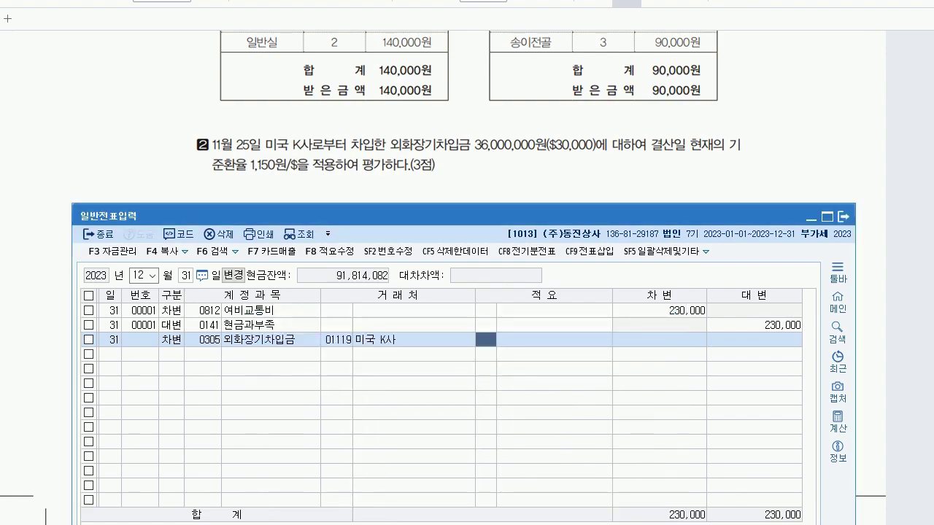
{"action": "key", "text": "Return"}
{"action": "key", "text": "Return"}
{"action": "type", "text": "1500000"}
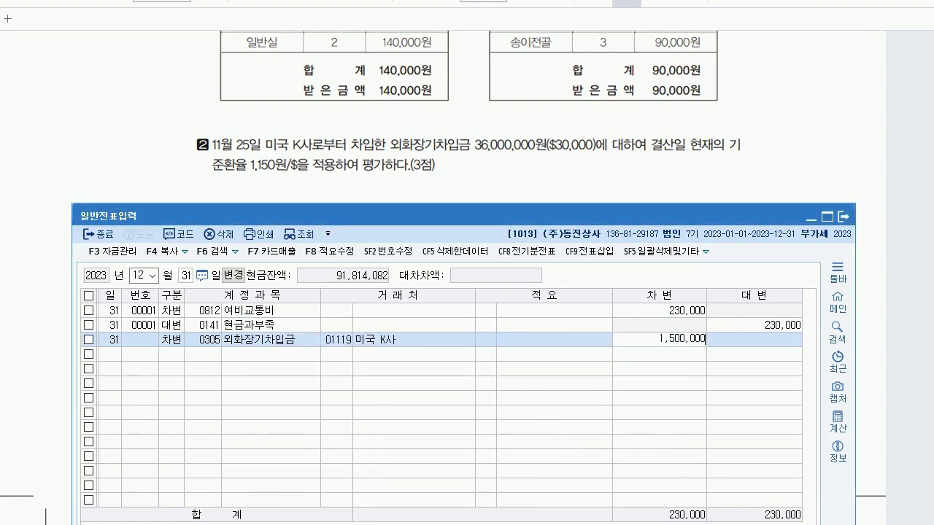
{"action": "key", "text": "Return"}
Step: Add the balancing credit of 1,500,000 to 0910 외화환산이익
{"action": "type", "text": "4"}
{"action": "key", "text": "Return"}
{"action": "type", "text": "0910"}
{"action": "key", "text": "Return"}
{"action": "key", "text": "Return"}
{"action": "key", "text": "Return"}
{"action": "key", "text": "Return"}
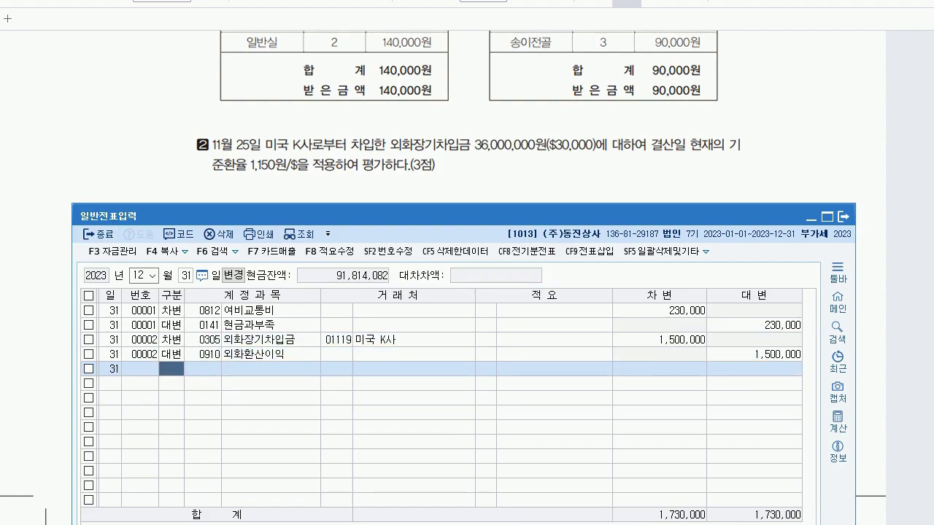
Step: Close 일반전표입력 and read section 05's question 3 on the closing inventory in the exam
{"action": "left_click", "coordinate": [844, 216]}
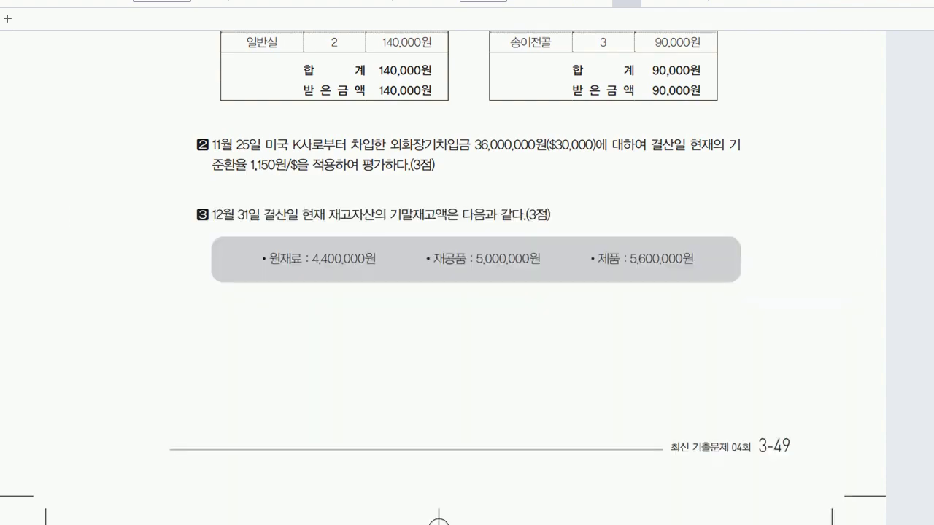
{"action": "scroll", "coordinate": [443, 277], "scroll_direction": "down", "scroll_amount": 2}
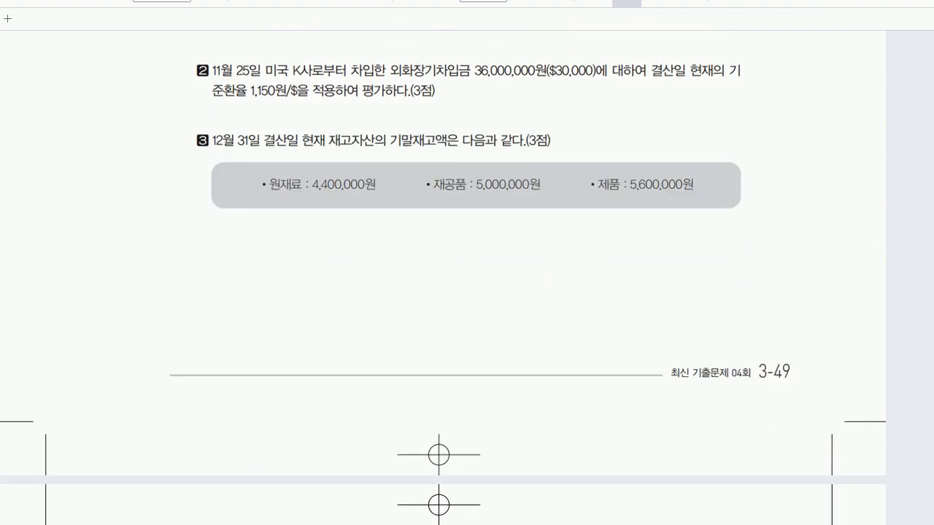
Step: Switch to KcLep, open 결산자료입력 and set the closing period to January through December 2023
{"action": "key", "text": "alt+Tab"}
{"action": "left_click_drag", "start_coordinate": [511, 183], "coordinate": [454, 267]}
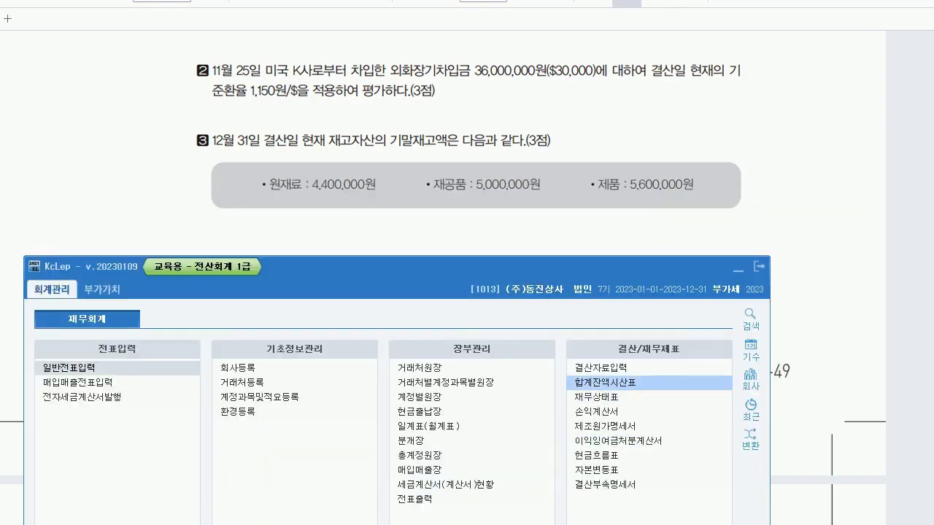
{"action": "left_click", "coordinate": [599, 368]}
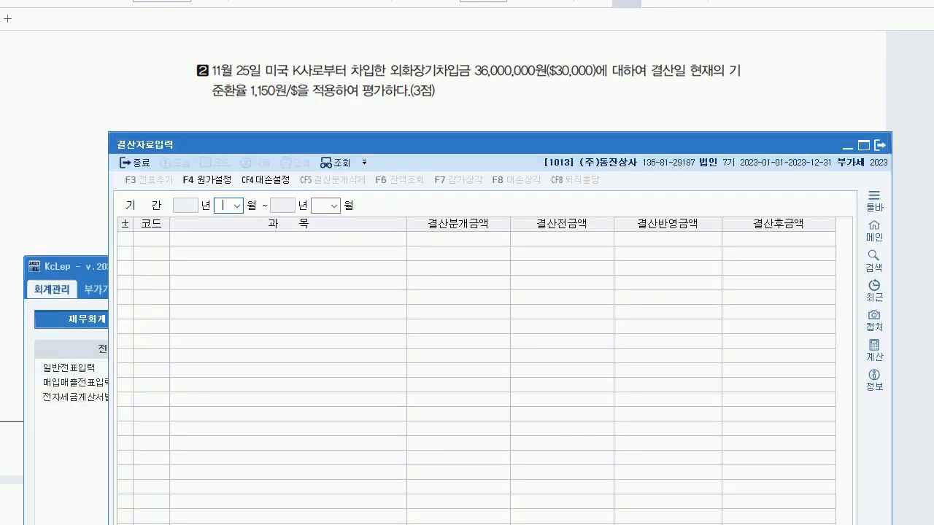
{"action": "key", "text": "alt+Tab"}
{"action": "scroll", "coordinate": [443, 292], "scroll_direction": "down", "scroll_amount": 3}
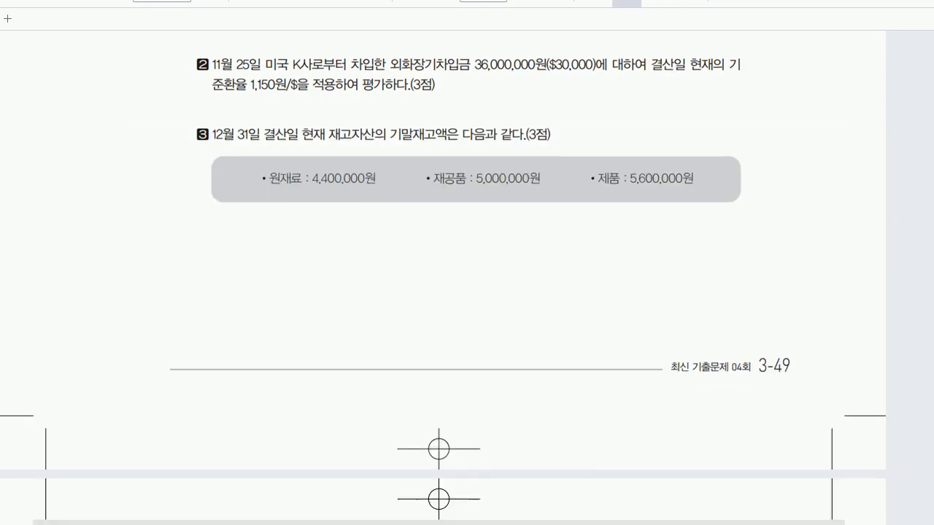
{"action": "scroll", "coordinate": [443, 265], "scroll_direction": "up", "scroll_amount": 1}
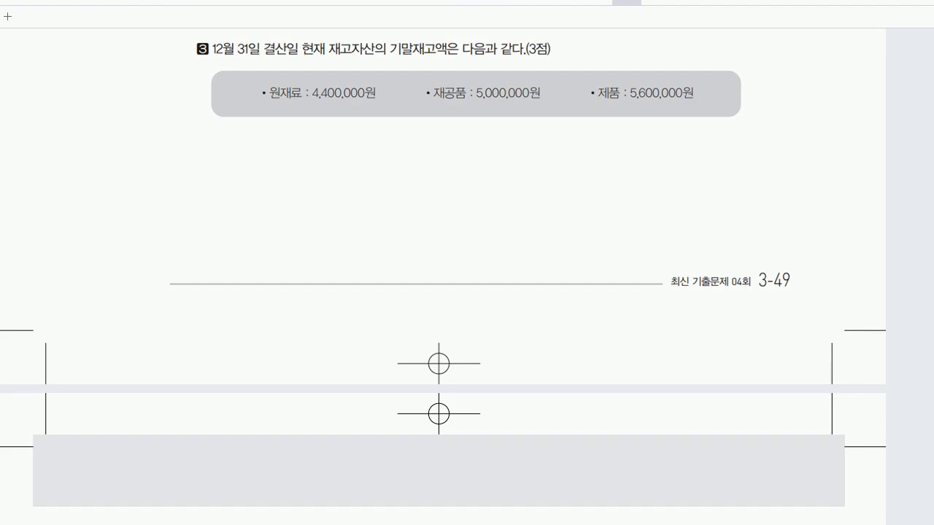
{"action": "key", "text": "alt+Tab"}
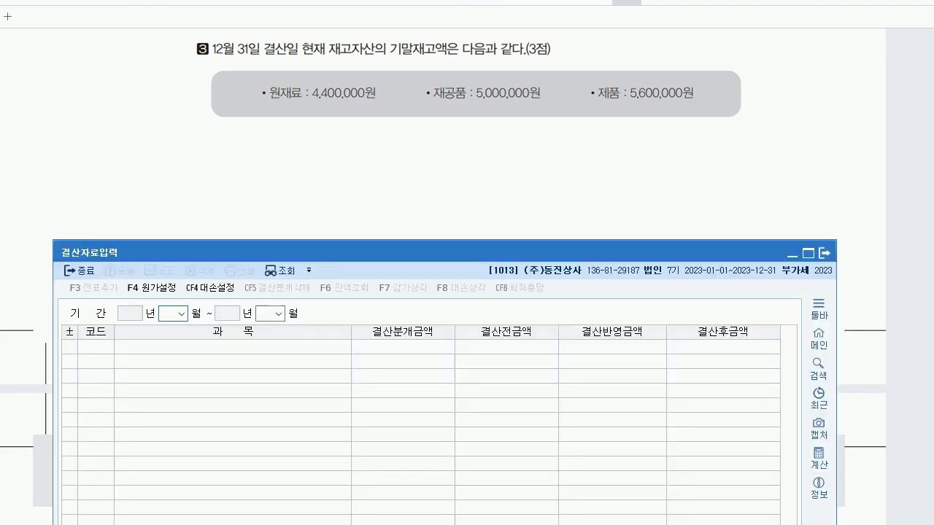
{"action": "key", "text": "Return"}
{"action": "type", "text": "12"}
{"action": "key", "text": "Return"}
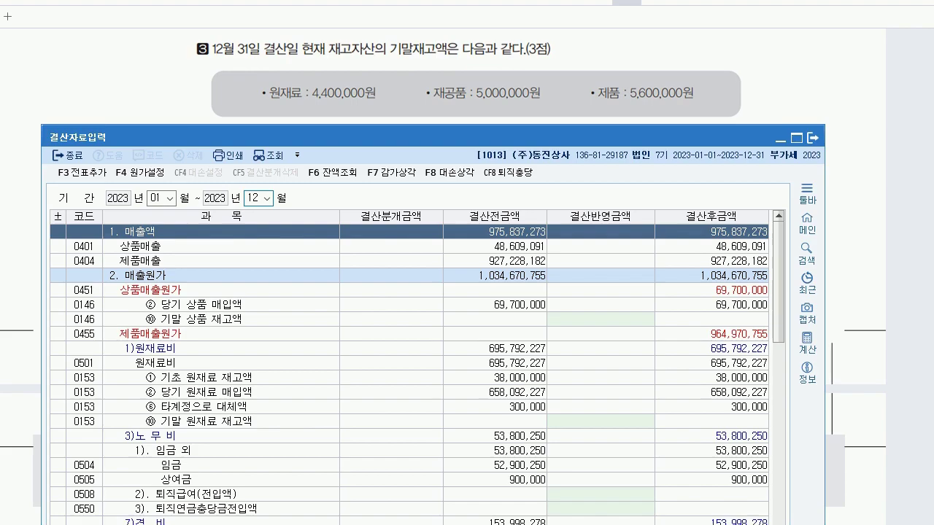
Step: Enter 4,400,000 as the 결산반영금액 of 기말 원재료 재고액
{"action": "left_click", "coordinate": [601, 318]}
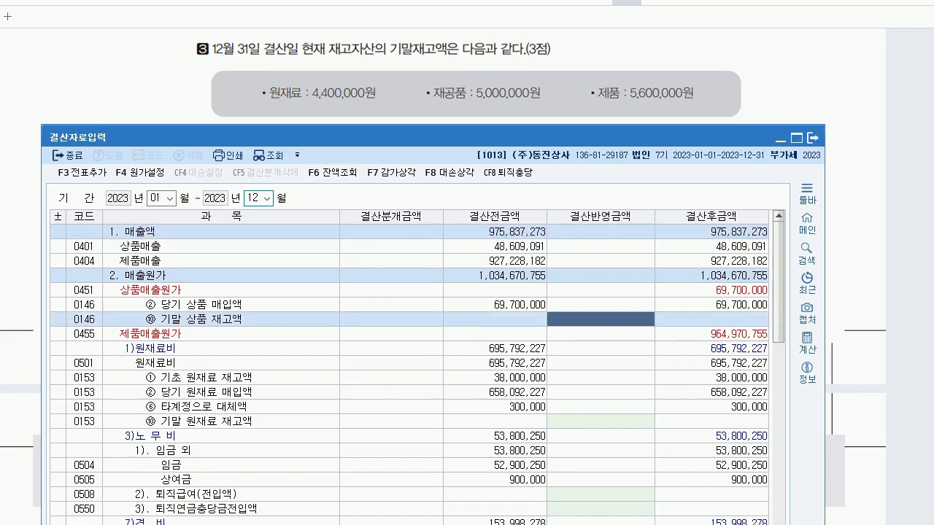
{"action": "left_click", "coordinate": [600, 421]}
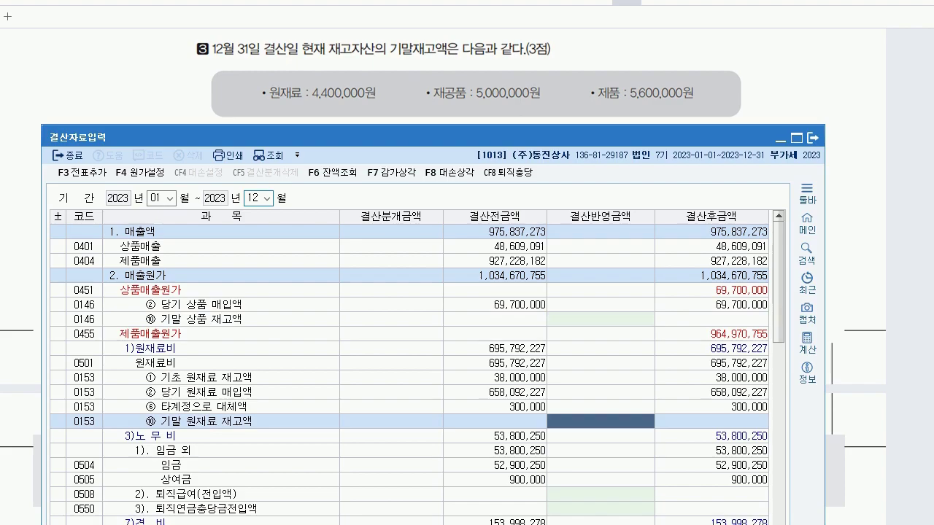
{"action": "type", "text": "4400000"}
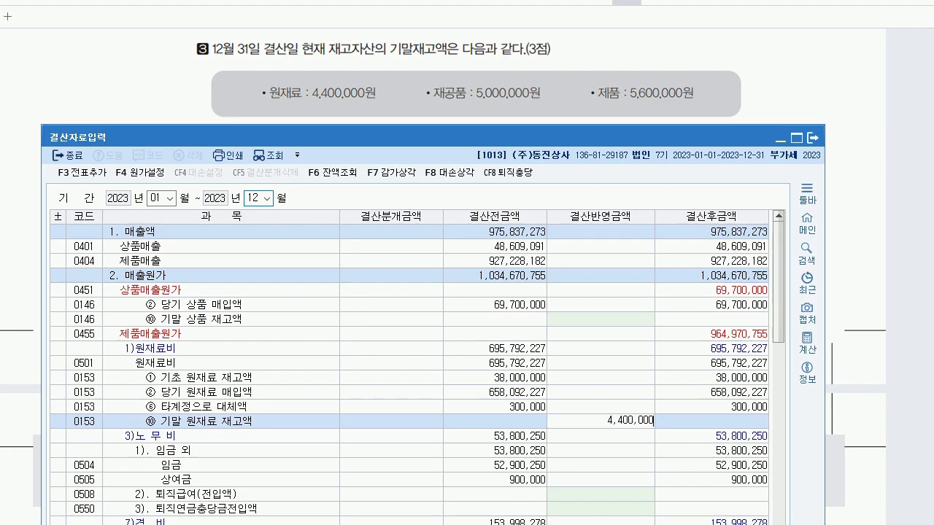
{"action": "key", "text": "Return"}
Step: Enter 5,000,000 for 기말 재공품 재고액 and 5,600,000 for 기말 제품 재고액 as their 결산반영금액
{"action": "scroll", "coordinate": [408, 364], "scroll_direction": "down", "scroll_amount": 15}
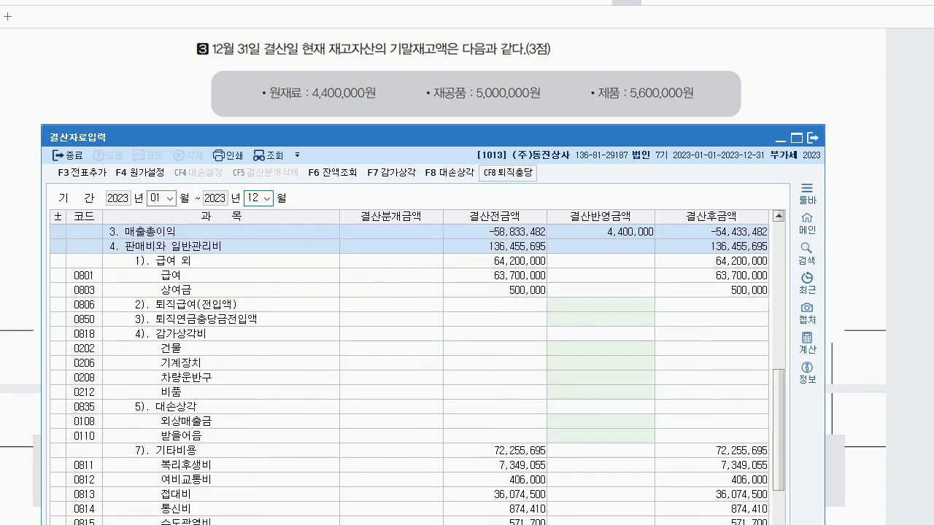
{"action": "scroll", "coordinate": [409, 365], "scroll_direction": "up", "scroll_amount": 3}
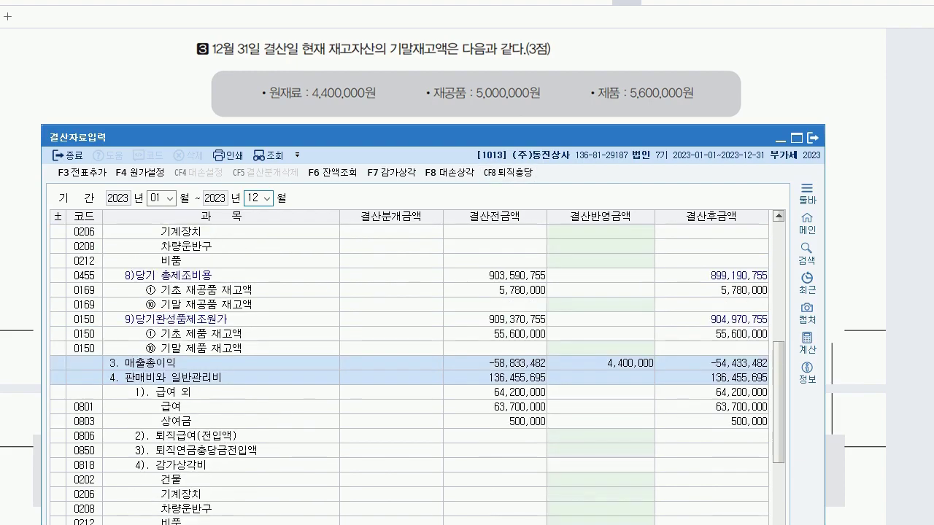
{"action": "left_click", "coordinate": [600, 304]}
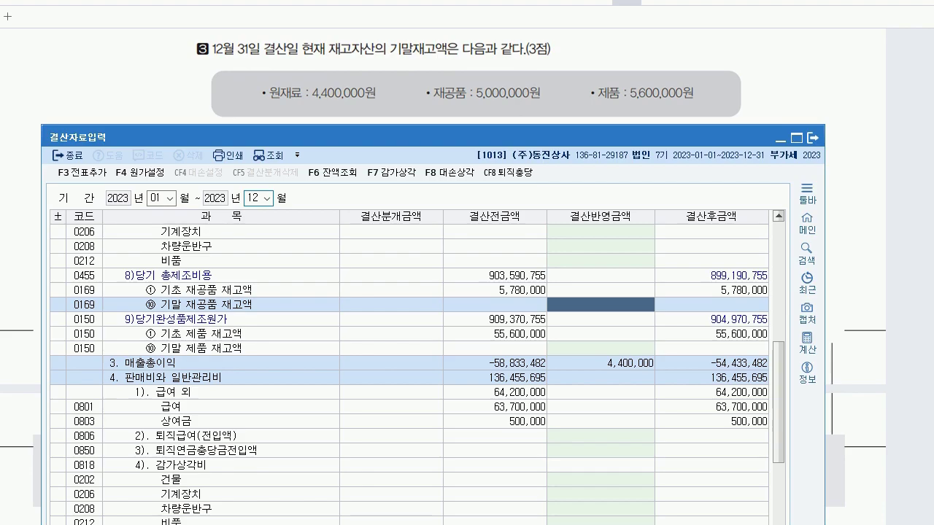
{"action": "type", "text": "5000000"}
{"action": "key", "text": "Return"}
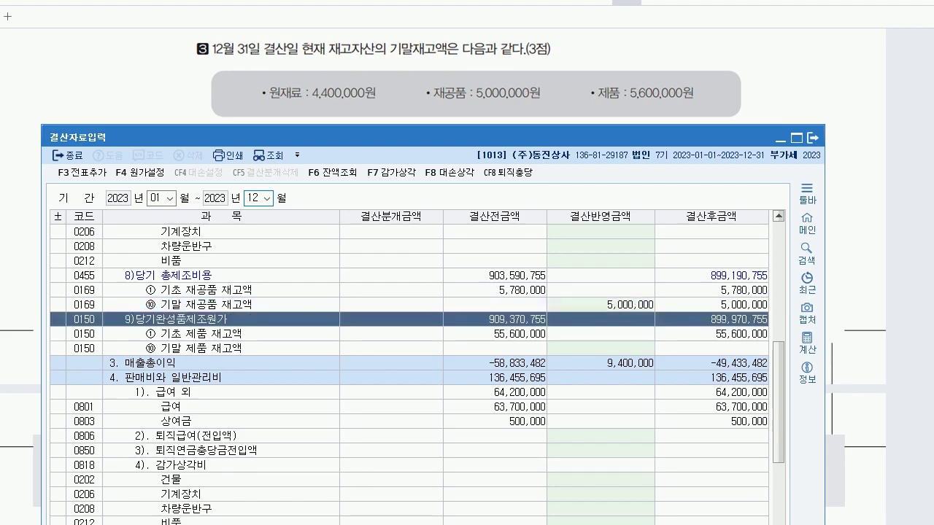
{"action": "left_click", "coordinate": [601, 348]}
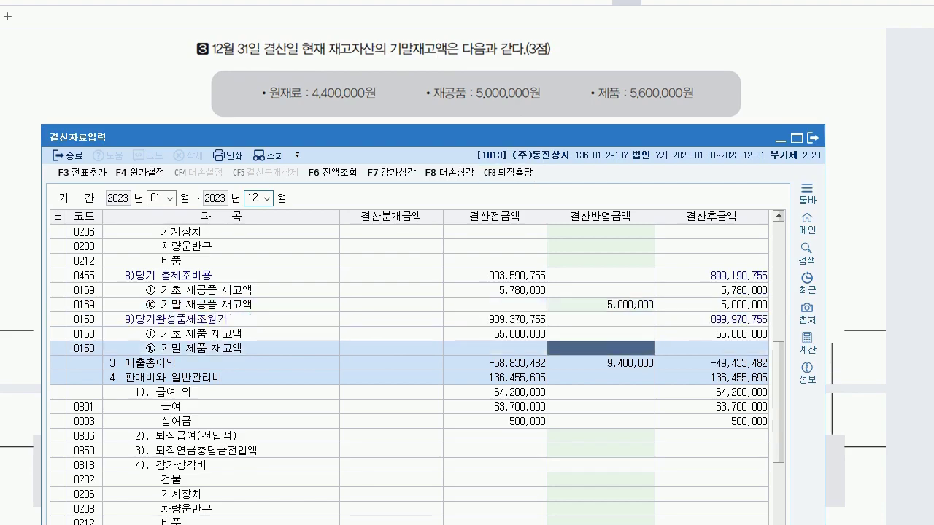
{"action": "type", "text": "5600000"}
{"action": "key", "text": "Return"}
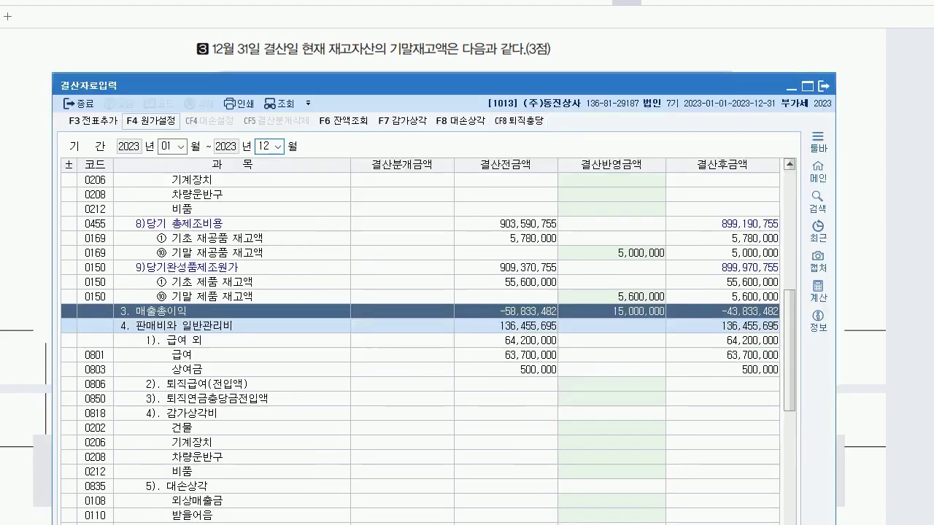
Step: Add the closing entries to 일반전표 and close 결산자료입력
{"action": "key", "text": "F3"}
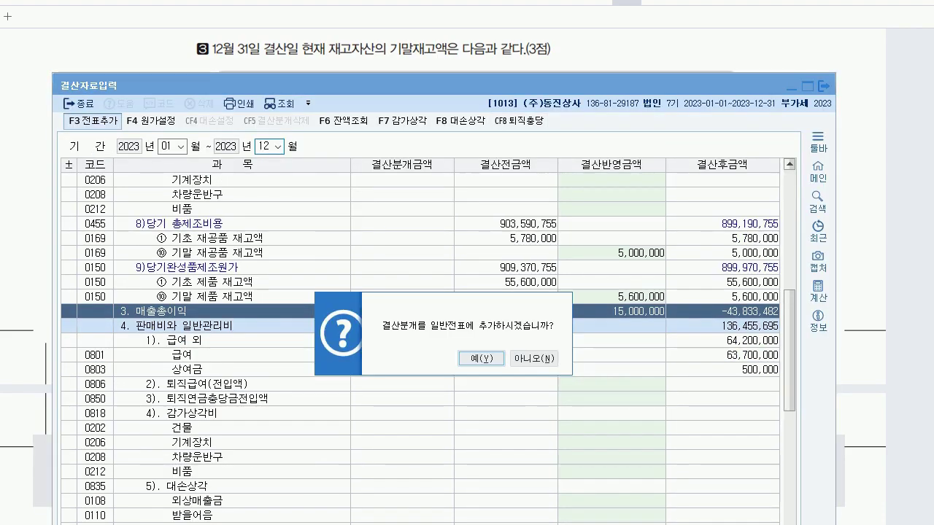
{"action": "key", "text": "Return"}
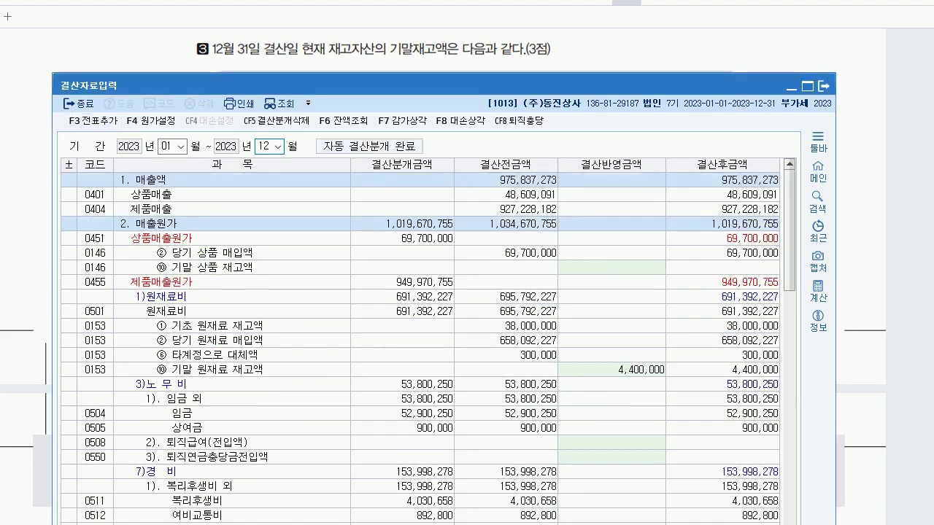
{"action": "left_click", "coordinate": [823, 86]}
Step: Go to section 06's question 1, open 매입매출장 and set the period to March 1 through March 31, 2023
{"action": "scroll", "coordinate": [443, 278], "scroll_direction": "down", "scroll_amount": 6}
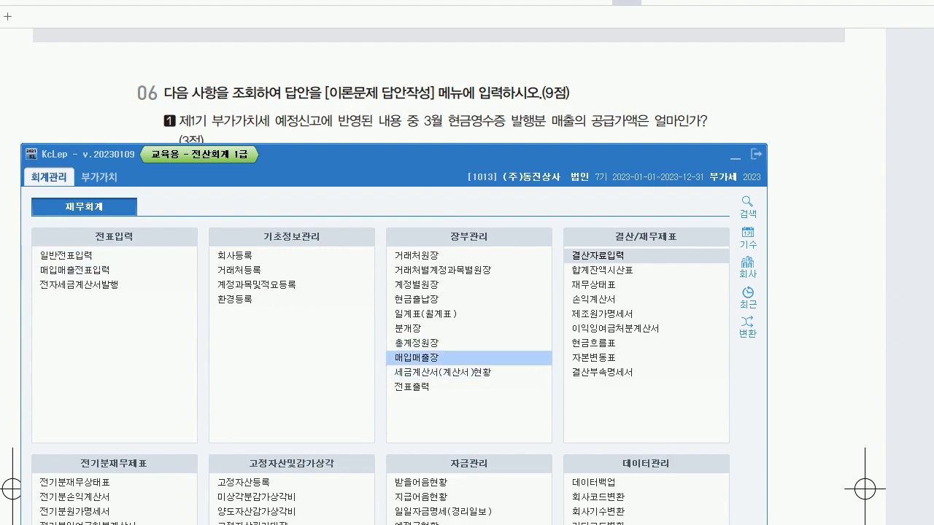
{"action": "left_click", "coordinate": [414, 358]}
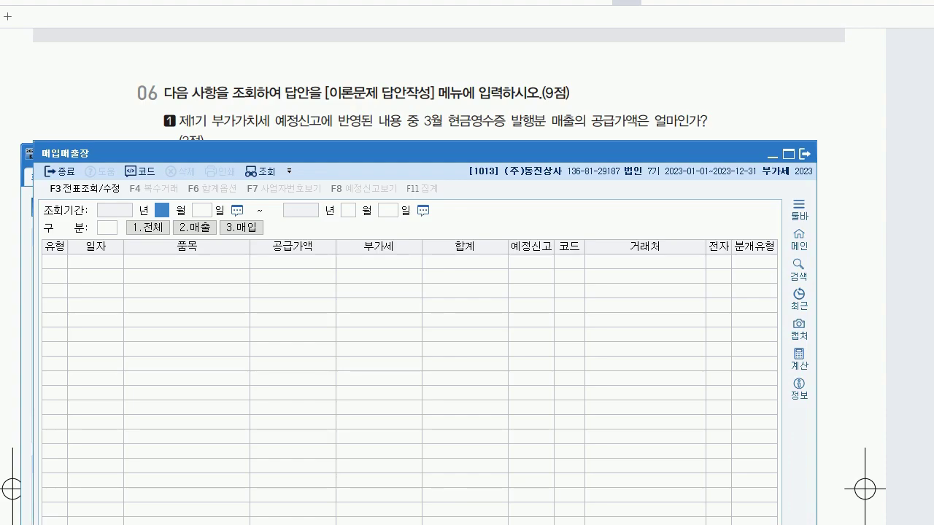
{"action": "type", "text": "03"}
{"action": "key", "text": "Return"}
{"action": "type", "text": "01"}
{"action": "key", "text": "Return"}
{"action": "type", "text": "03"}
{"action": "key", "text": "Return"}
{"action": "type", "text": "31"}
{"action": "key", "text": "Return"}
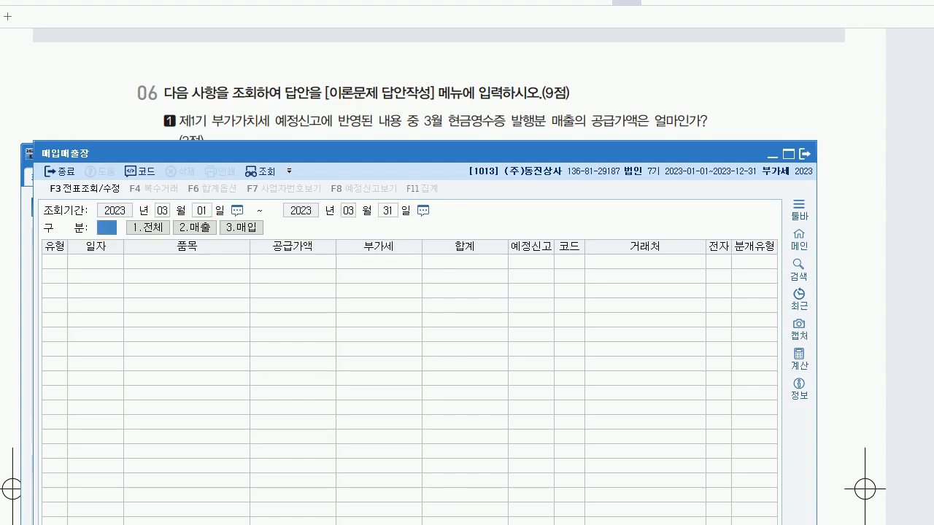
Step: Filter the ledger to 매출 of type 22.현과, check the 공급가액 of the March sale, and close 매입매출장
{"action": "type", "text": "2"}
{"action": "key", "text": "Return"}
{"action": "key", "text": "alt+Down"}
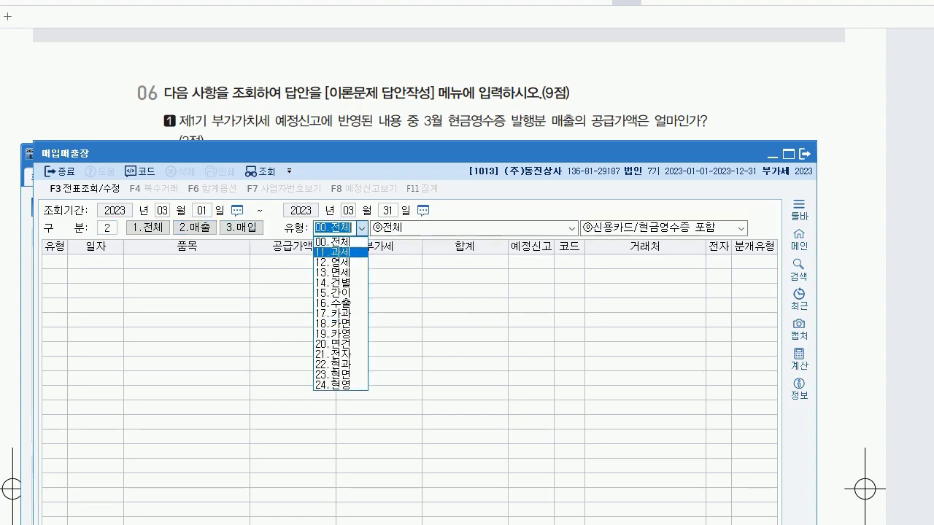
{"action": "key", "text": "Return"}
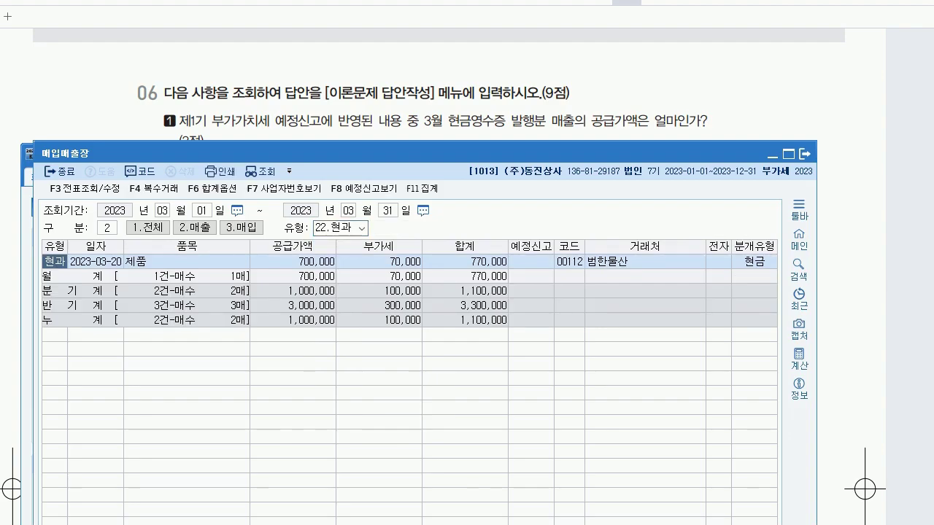
{"action": "left_click", "coordinate": [293, 262]}
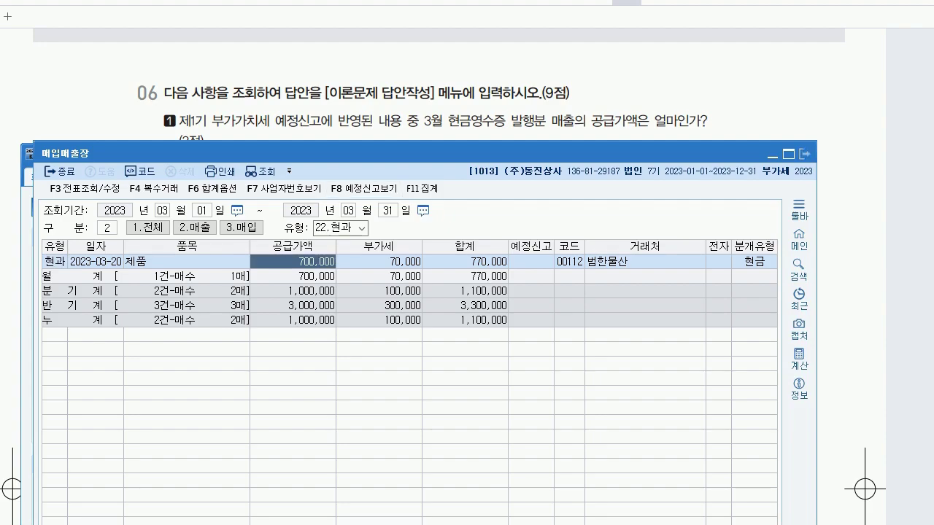
{"action": "left_click", "coordinate": [805, 154]}
Step: Go to question 2 and open 거래처원장 for January 1 to June 30, 2023, with account 0108 외상매출금
{"action": "scroll", "coordinate": [443, 229], "scroll_direction": "down", "scroll_amount": 4}
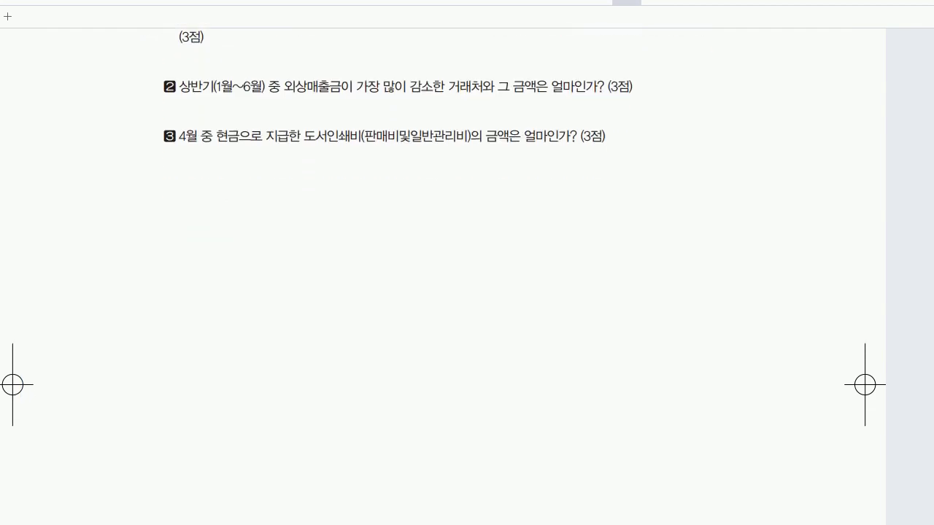
{"action": "key", "text": "alt+Tab"}
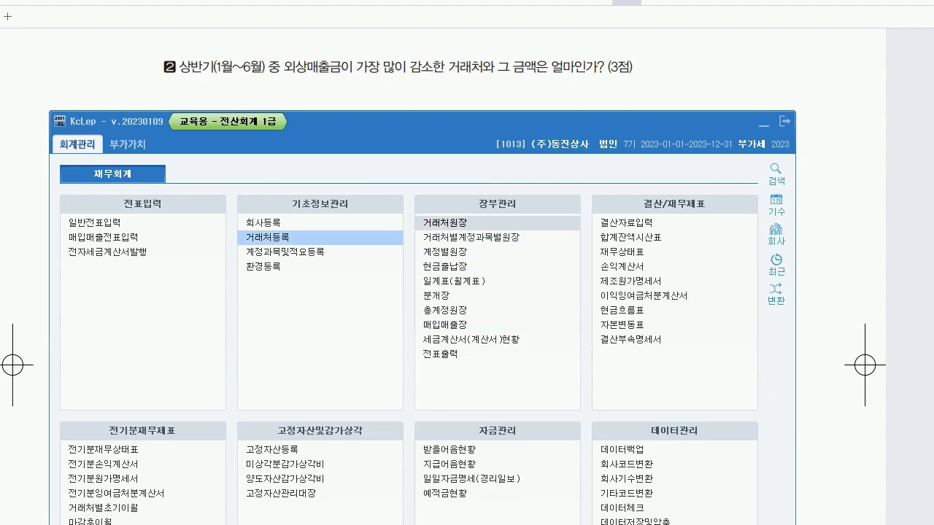
{"action": "key", "text": "Return"}
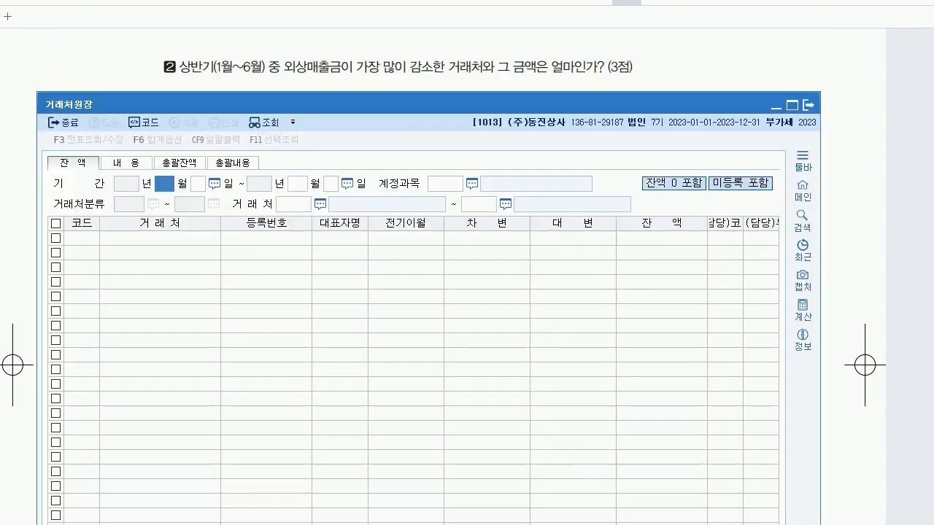
{"action": "type", "text": "1"}
{"action": "key", "text": "Return"}
{"action": "key", "text": "Return"}
{"action": "type", "text": "6"}
{"action": "key", "text": "Return"}
{"action": "key", "text": "Return"}
{"action": "type", "text": "108"}
{"action": "key", "text": "Return"}
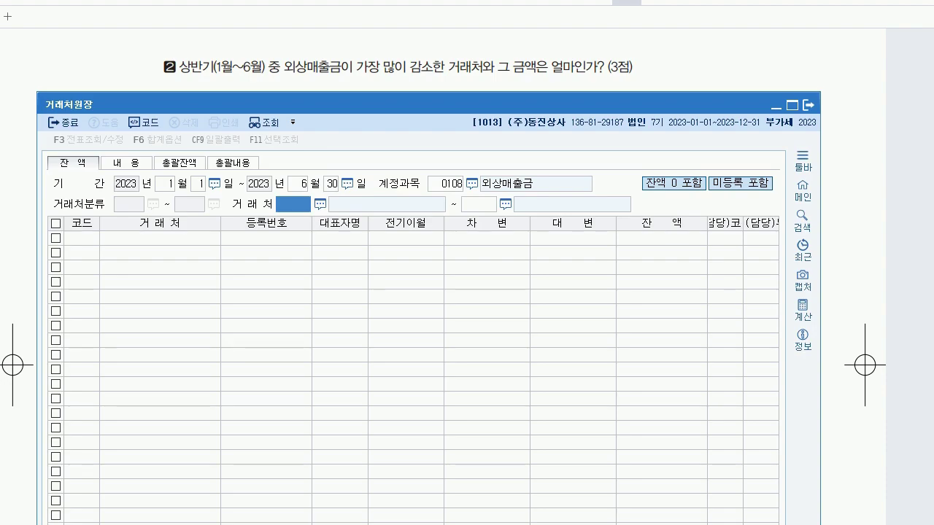
Step: List balances for trading partners 00101 through 99613, find the largest 대변 amount, and close 거래처원장
{"action": "type", "text": "101"}
{"action": "key", "text": "Return"}
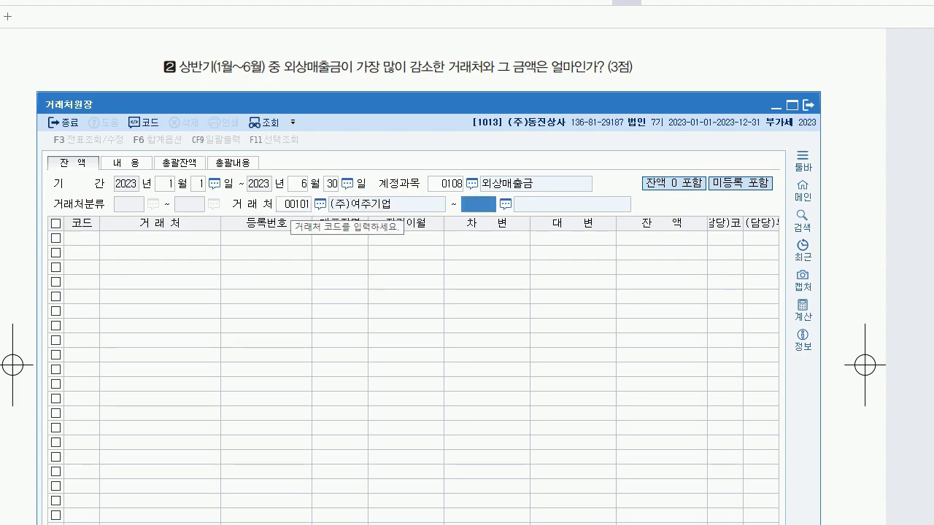
{"action": "key", "text": "shift+Tab"}
{"action": "key", "text": "Return"}
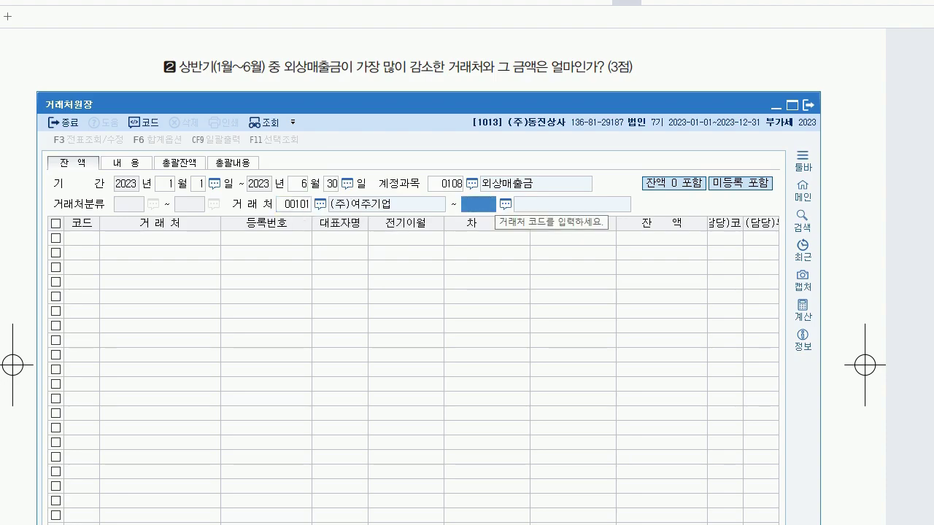
{"action": "key", "text": "Return"}
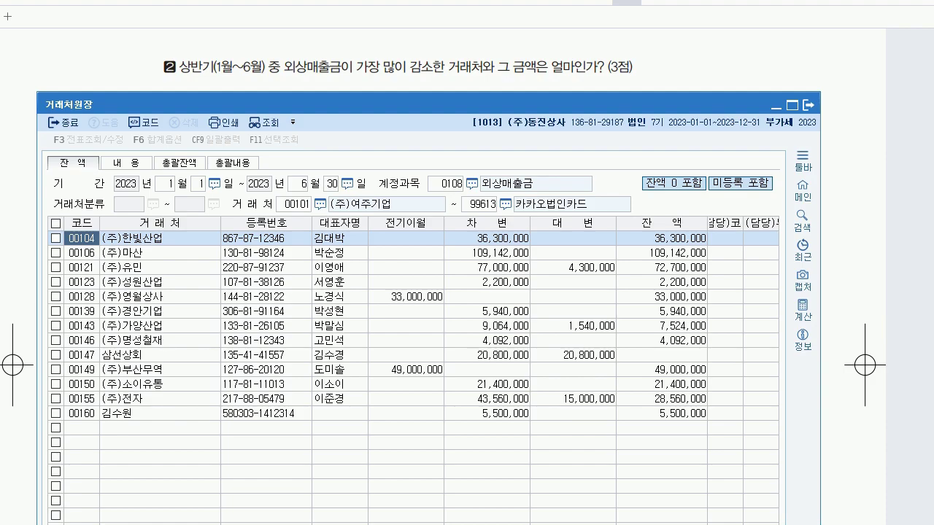
{"action": "left_click", "coordinate": [572, 354]}
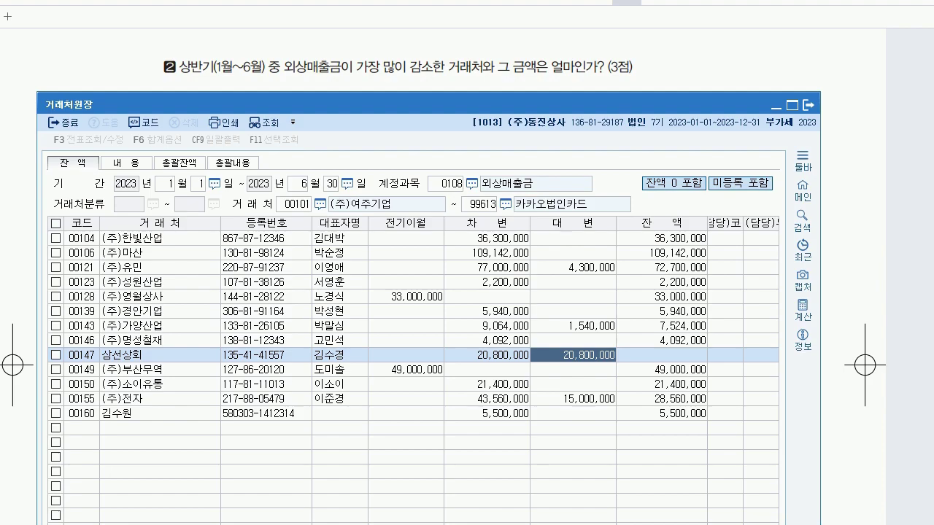
{"action": "left_click", "coordinate": [808, 104]}
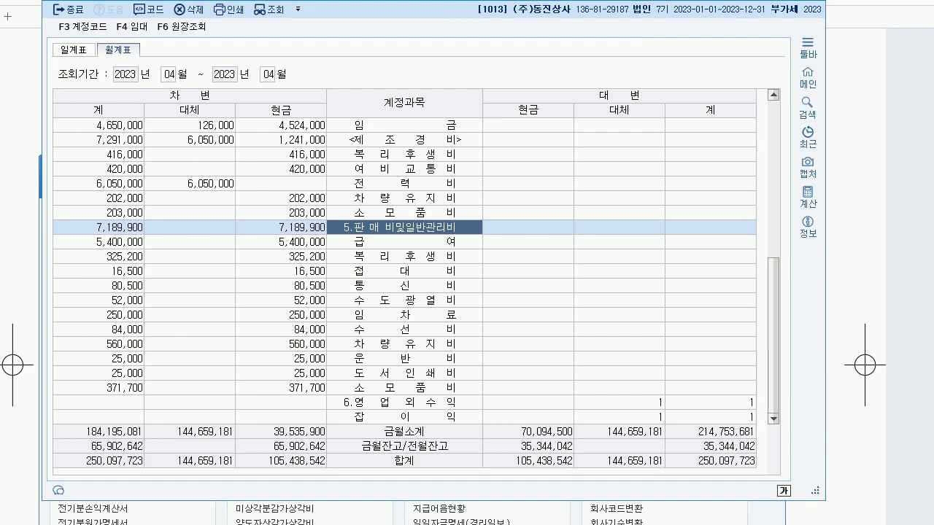
Step: Locate 도서인쇄비 under 판매비및일반관리비 in April's 월계표, mark its 현금 amount and the 대체 column, clear the marks and close the report
{"action": "left_click", "coordinate": [404, 373]}
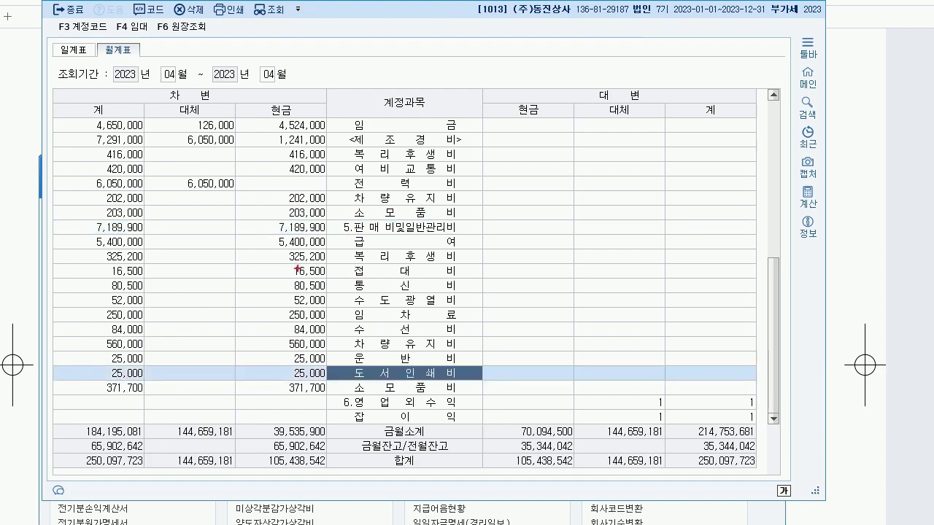
{"action": "mouse_move", "coordinate": [279, 114]}
{"action": "left_mouse_down"}
{"action": "mouse_move", "coordinate": [292, 113]}
{"action": "mouse_move", "coordinate": [287, 354]}
{"action": "mouse_move", "coordinate": [293, 340]}
{"action": "mouse_move", "coordinate": [312, 377]}
{"action": "left_mouse_up"}
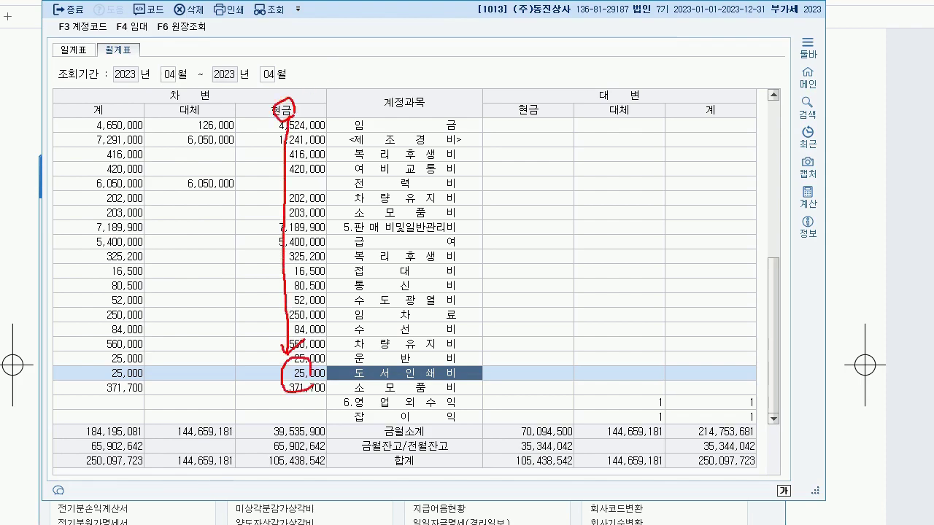
{"action": "mouse_move", "coordinate": [204, 117]}
{"action": "left_mouse_down"}
{"action": "mouse_move", "coordinate": [193, 121]}
{"action": "mouse_move", "coordinate": [193, 356]}
{"action": "mouse_move", "coordinate": [210, 340]}
{"action": "left_mouse_up"}
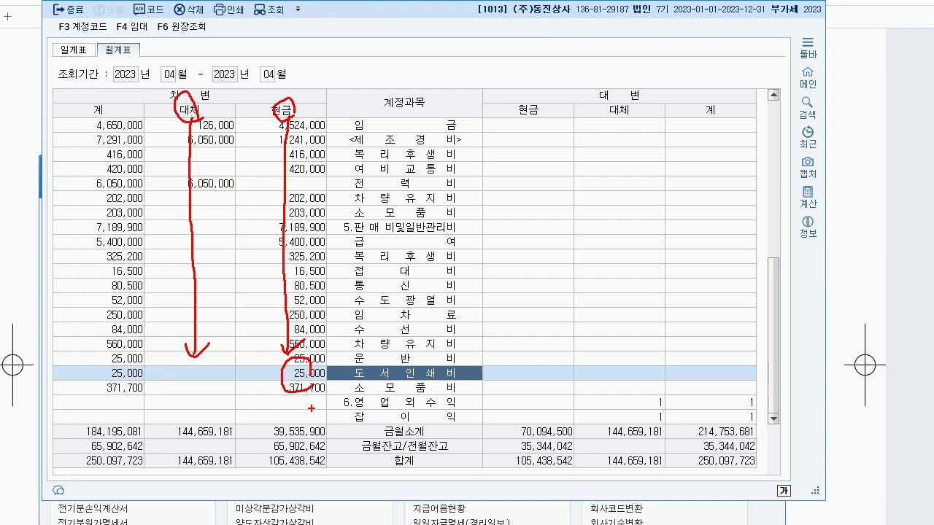
{"action": "key", "text": "Escape"}
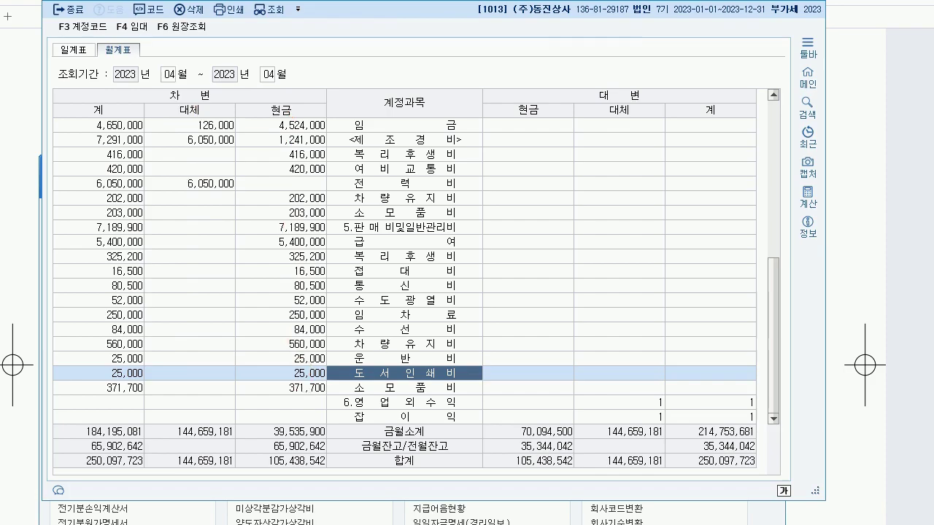
{"action": "key", "text": "Escape"}
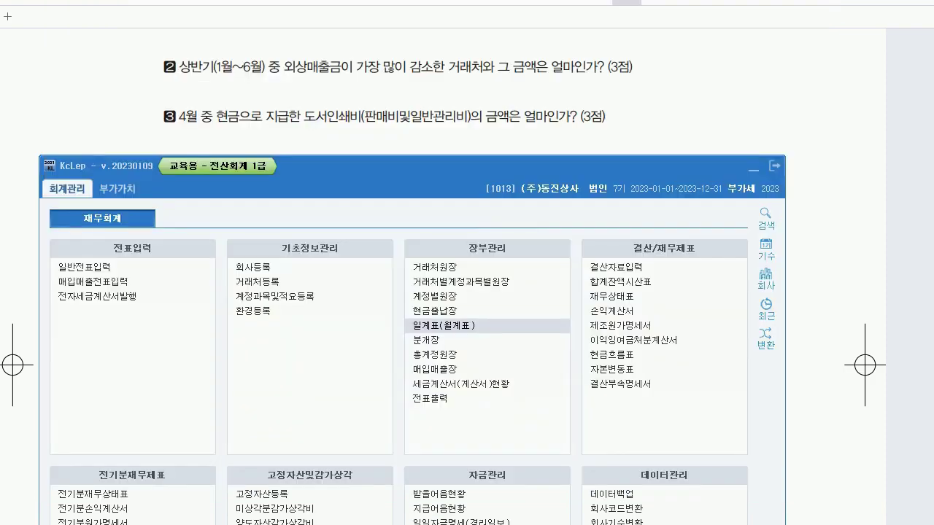
{"action": "scroll", "coordinate": [467, 292], "scroll_direction": "down", "scroll_amount": 4}
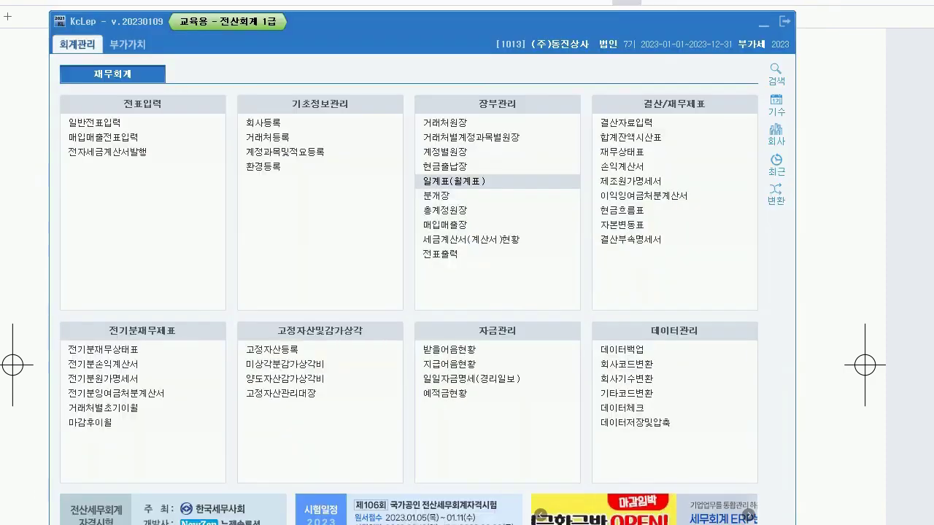